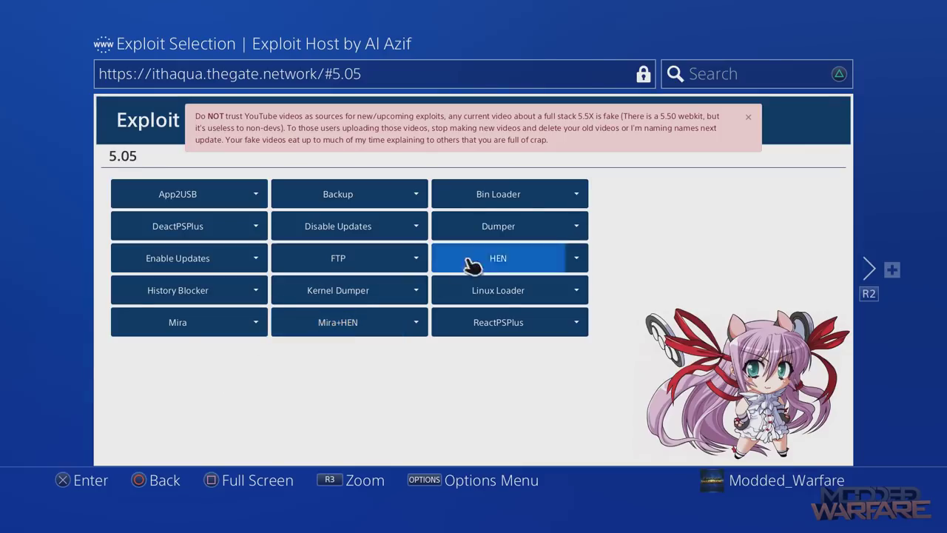
View the About details of the HEN payload on the 5.05 exploit page and close them.
left_click(578, 260)
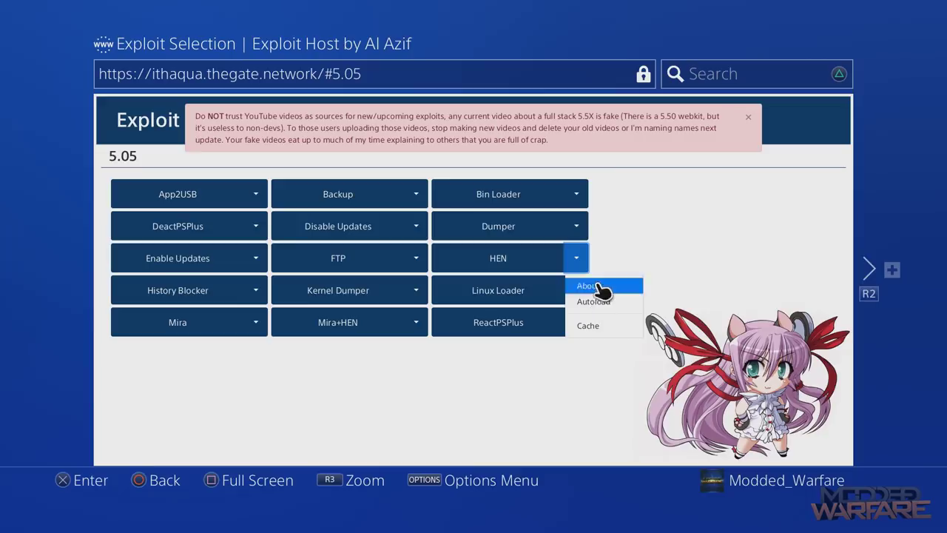
left_click(586, 286)
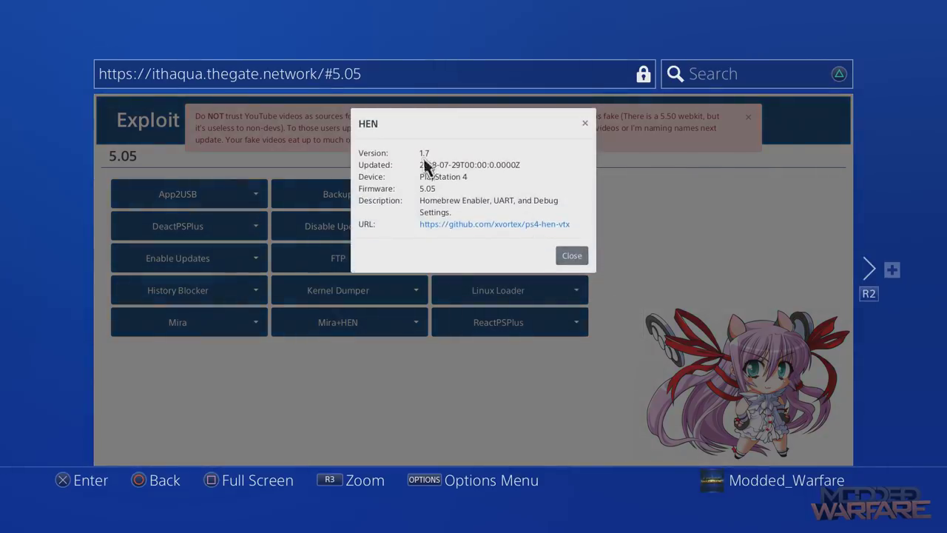
left_click(577, 257)
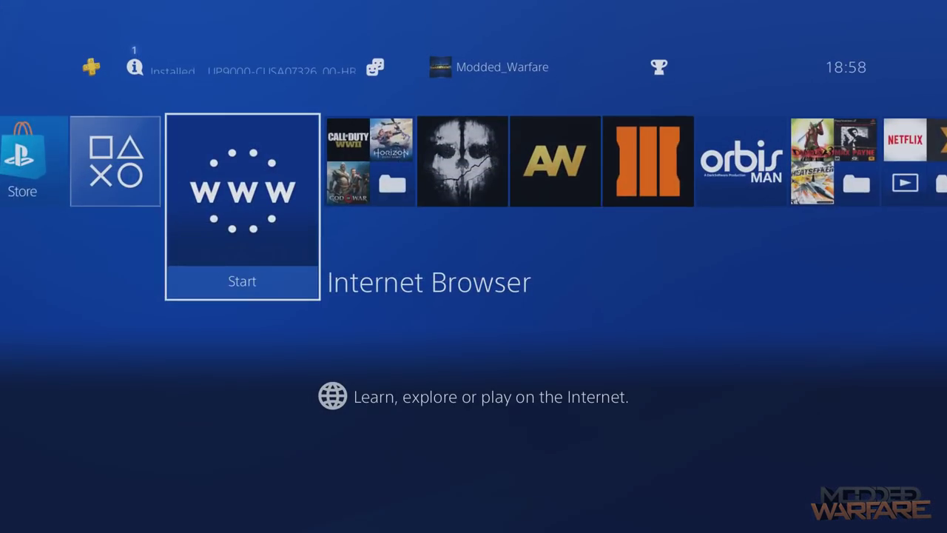
Load zecoxao.github.io/ in the Internet Browser to run the HEN payload and return to the home screen.
key("Right")
key("Left")
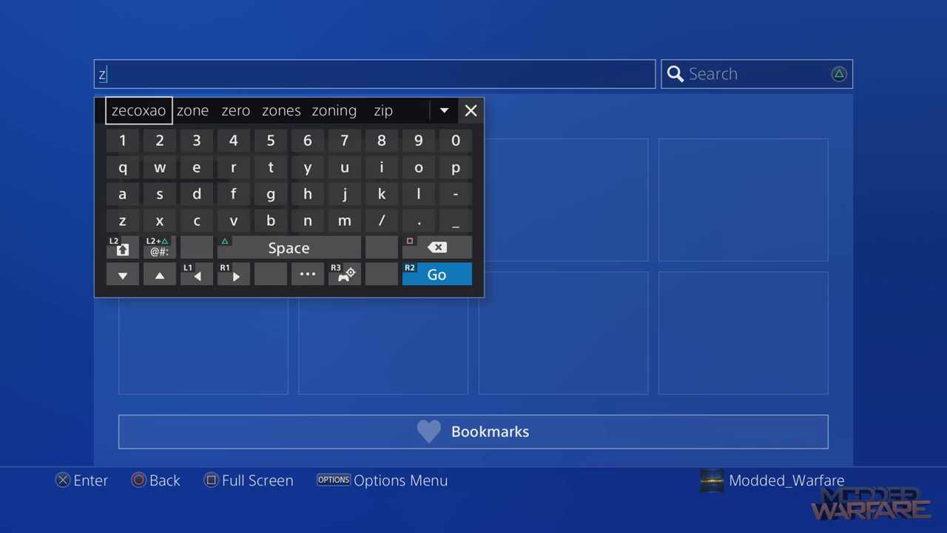
key("Return")
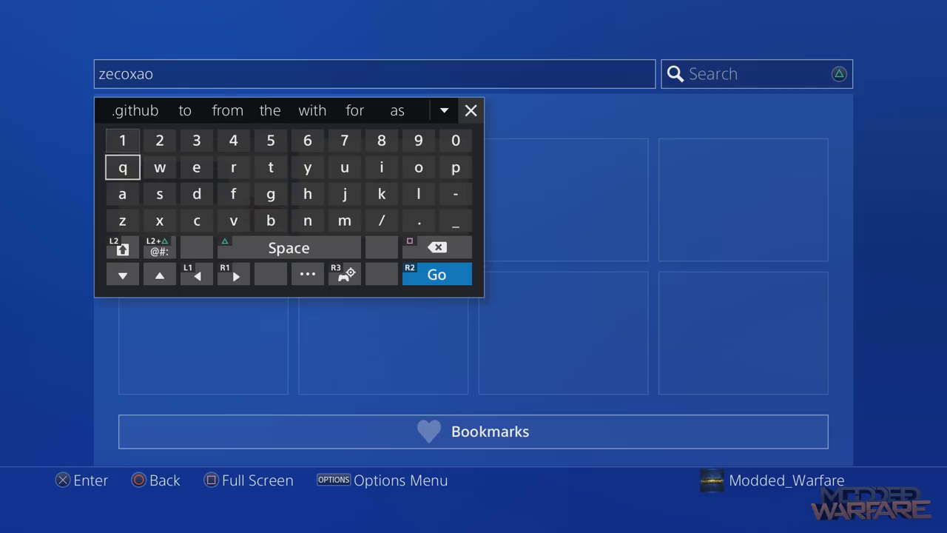
key("Up")
key("Up")
key("Return")
key("Up")
key("Return")
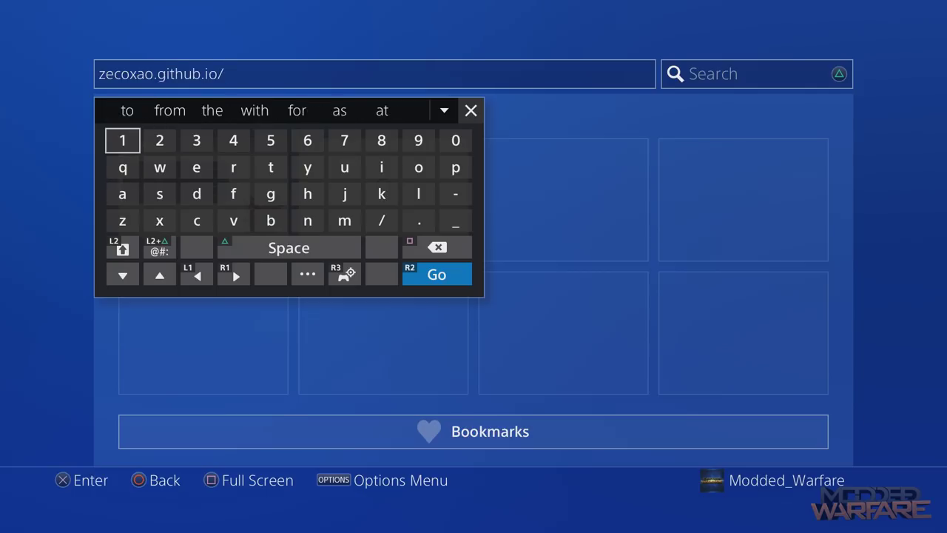
key("Right")
key("Right")
key("Right")
key("Right")
key("Right")
key("Right")
key("Right")
key("Right")
key("Down")
key("Down")
key("Down")
key("Down")
key("Down")
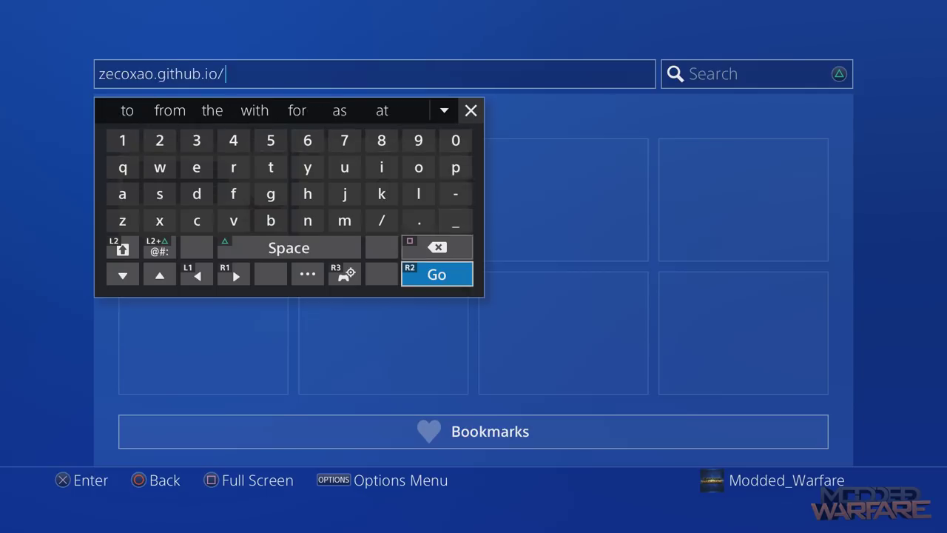
key("Return")
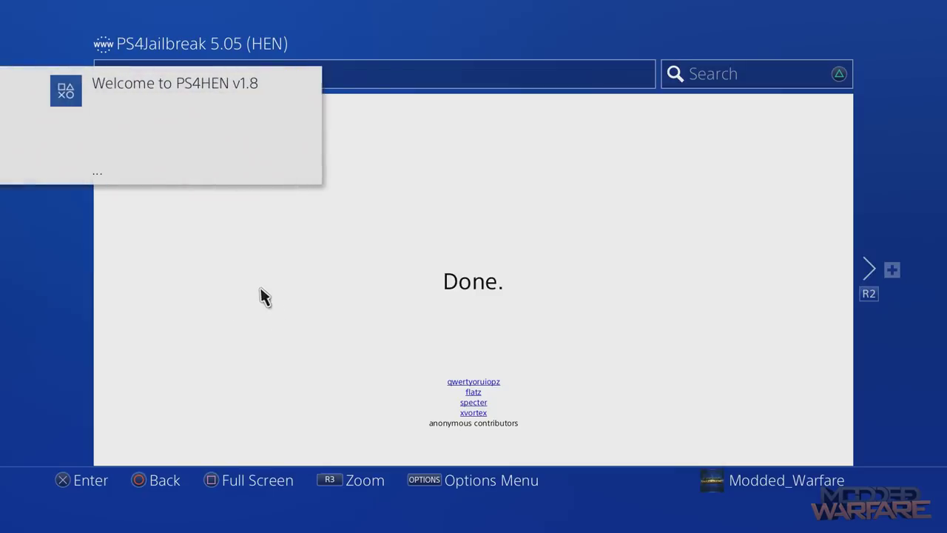
key("super")
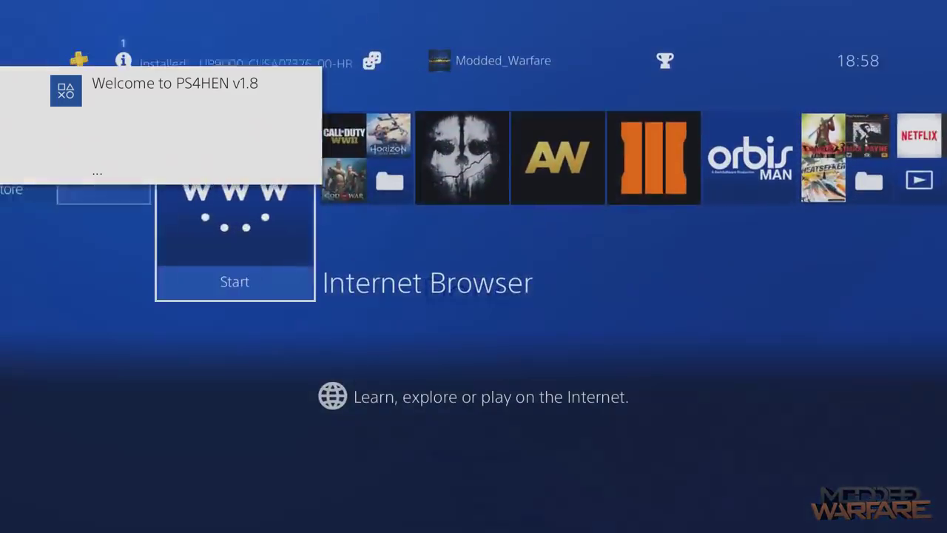
key("Right")
key("Left")
key("Left")
key("Right")
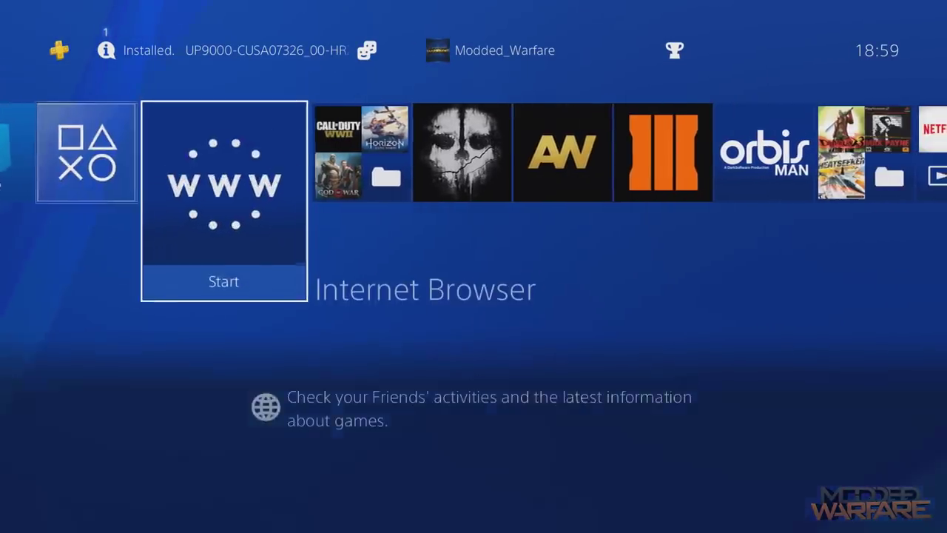
key("Left")
key("Right")
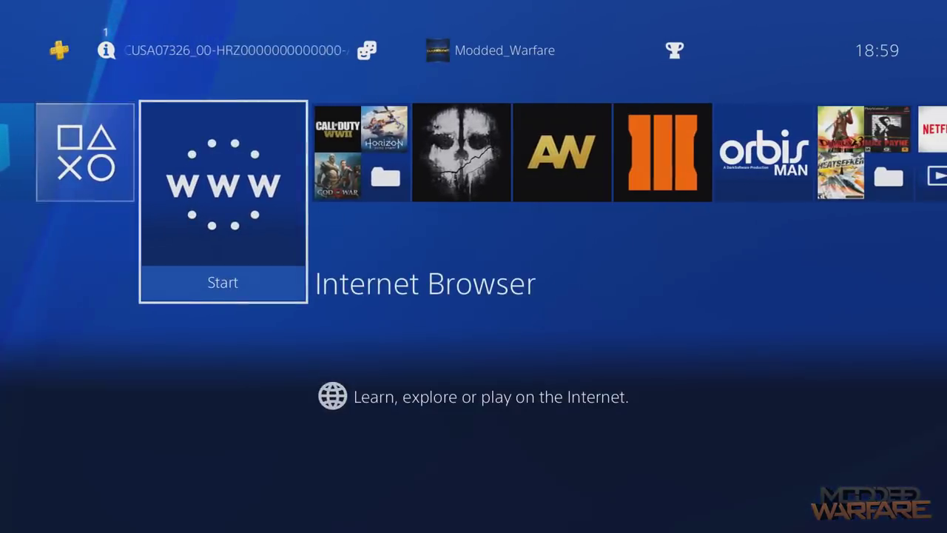
key("Right")
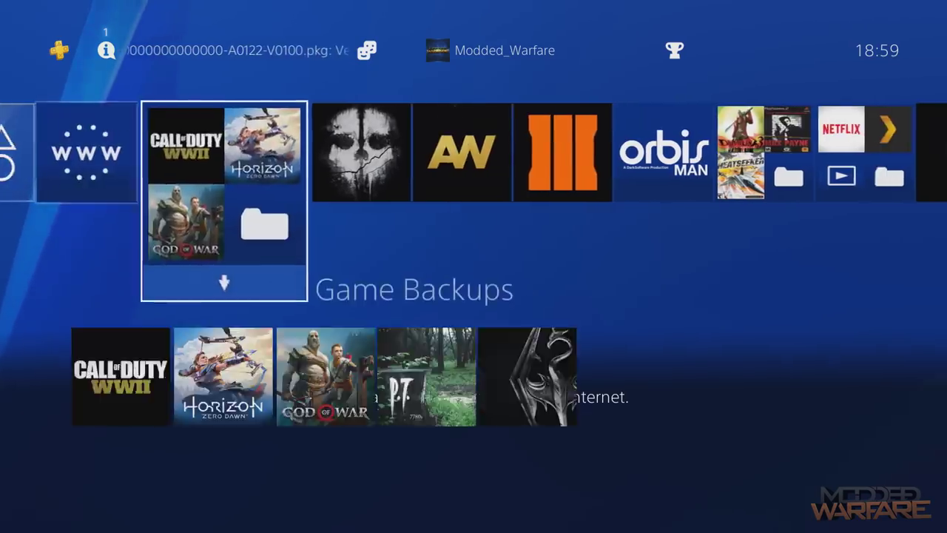
key("Left")
key("Left")
key("Right")
key("Right")
key("Left")
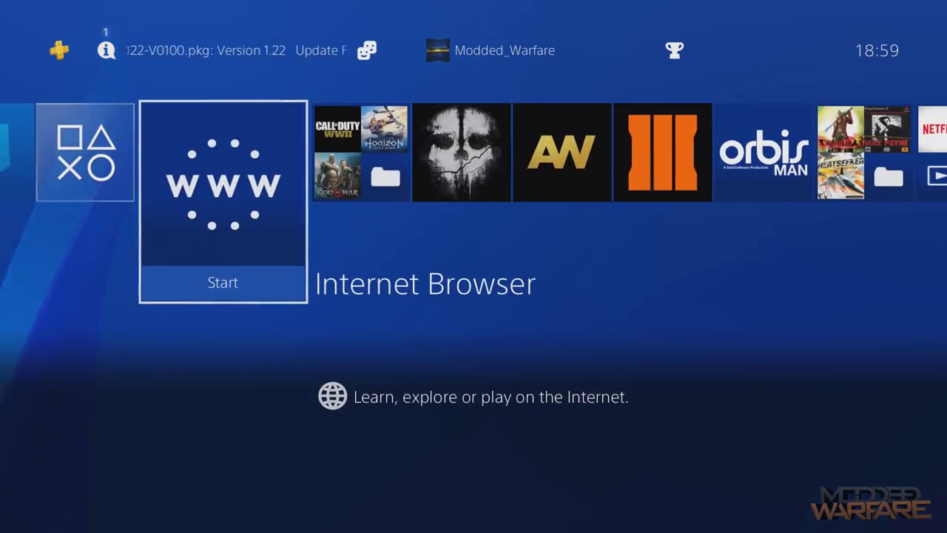
key("Right")
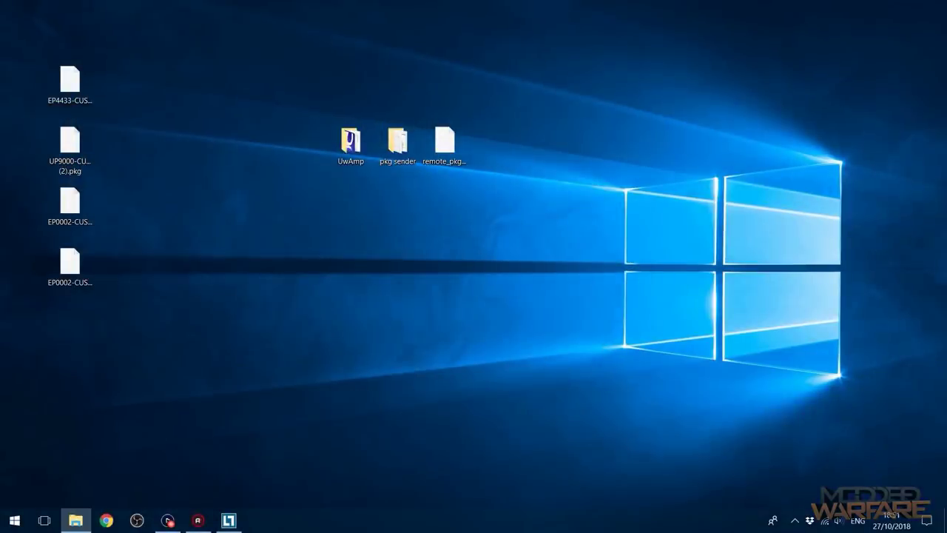
On the Windows PC, copy remote_pkg_installer.pkg from the desktop to the empty USB (I:) drive and close the folder window.
left_click(76, 520)
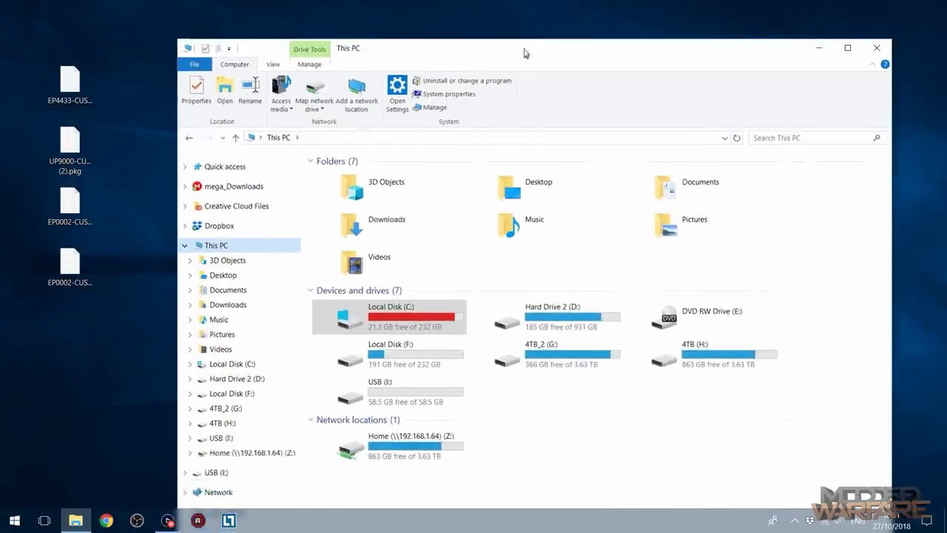
double_click(467, 367)
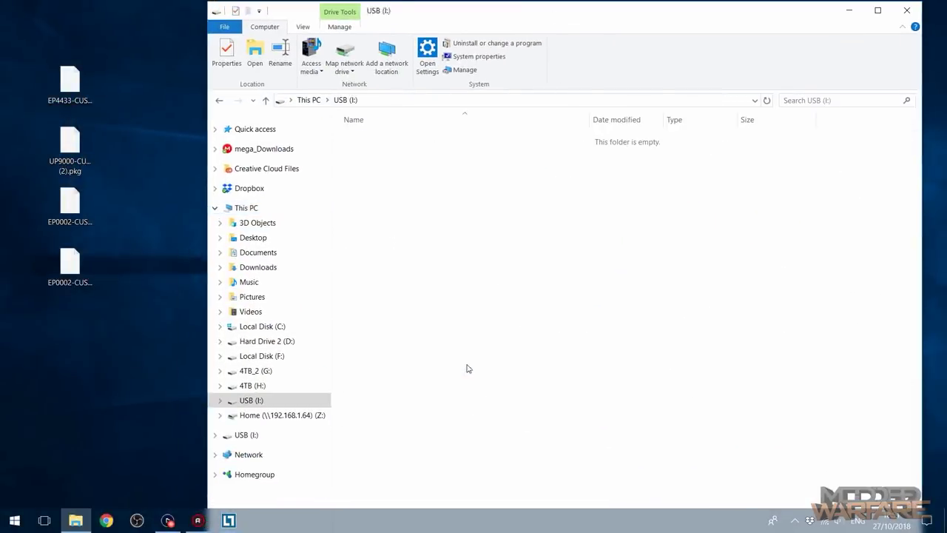
left_click_drag(558, 22, 457, 197)
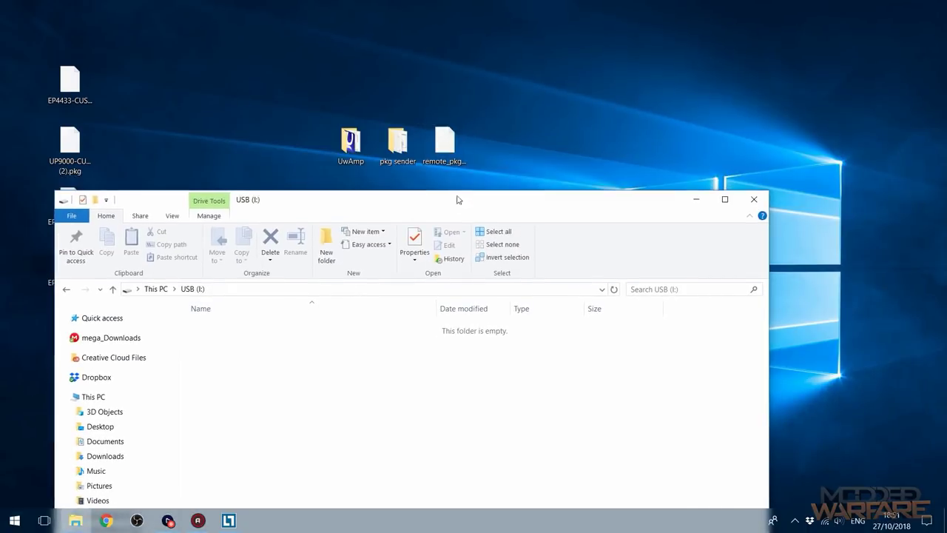
left_click_drag(443, 148, 358, 400)
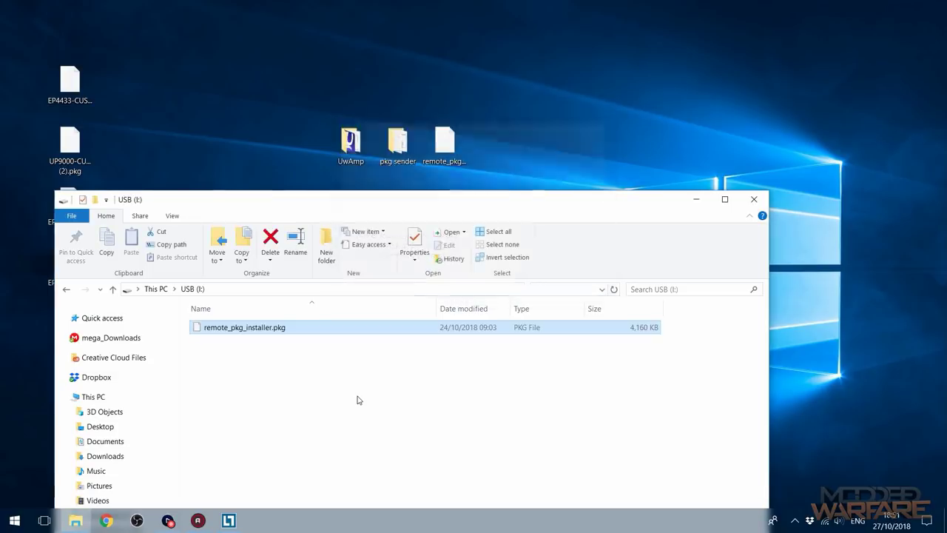
left_click_drag(641, 207, 687, 97)
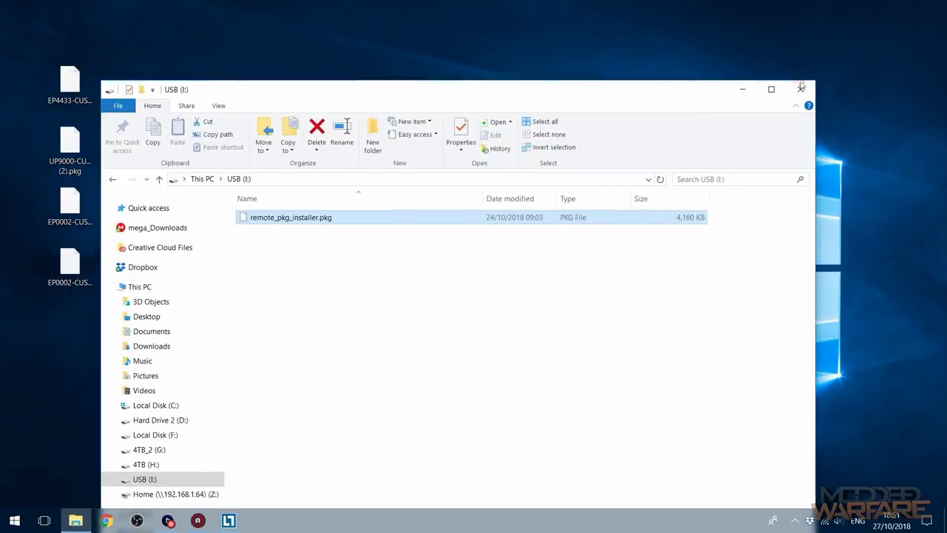
left_click_drag(473, 93, 442, 92)
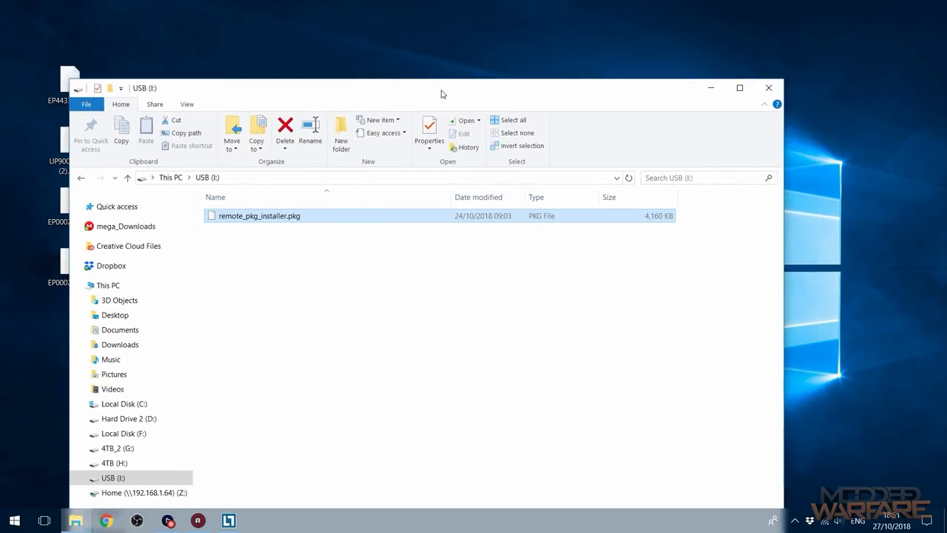
left_click(769, 87)
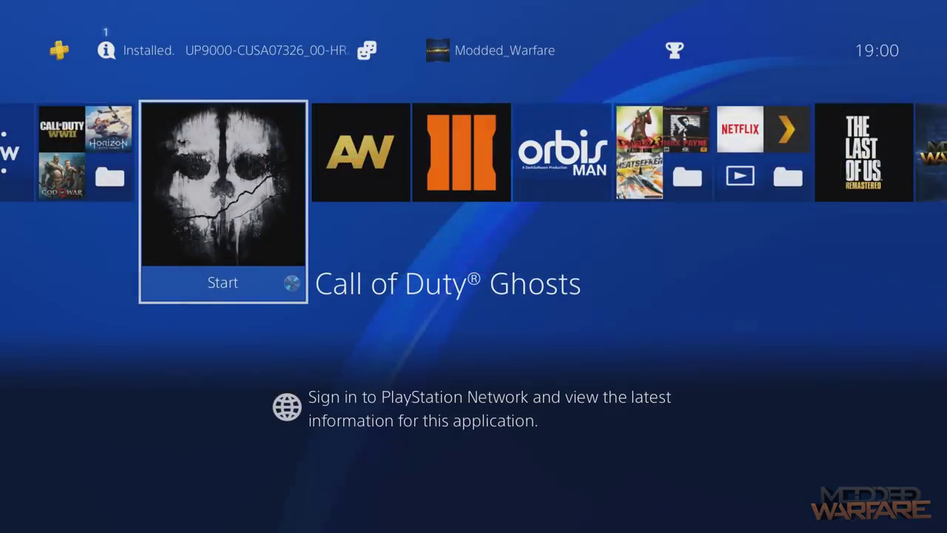
On the PS4, open the system Settings from the home screen.
key("Right")
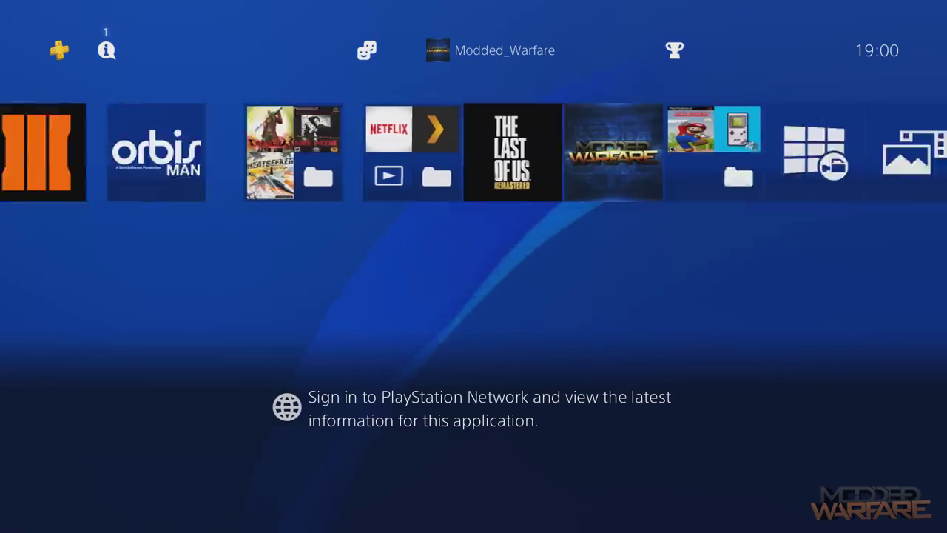
key("Up")
key("Right")
key("Right")
key("Right")
key("Right")
key("Right")
key("Right")
key("Right")
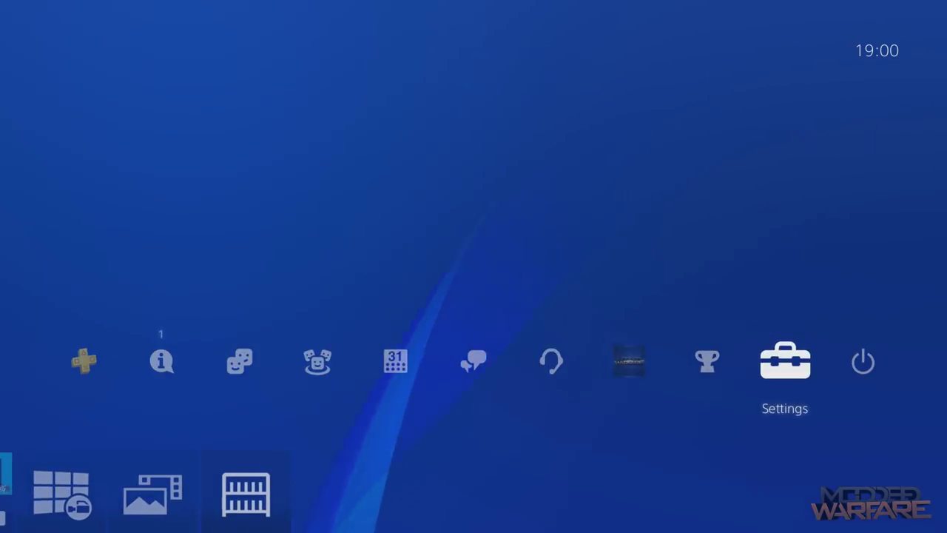
key("Return")
Open the Game options within Debug Settings.
key("Down")
key("Down")
key("Down")
key("Down")
key("Down")
key("Down")
key("Down")
key("Down")
key("Down")
key("Down")
key("Down")
key("Down")
key("Down")
key("Down")
key("Down")
key("Down")
key("Down")
key("Down")
key("Down")
key("Down")
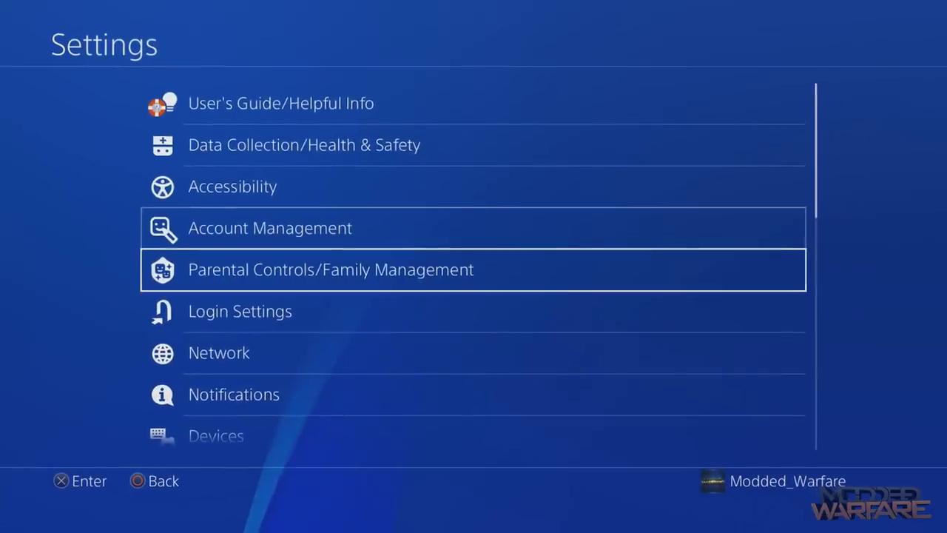
key("Down")
key("Down")
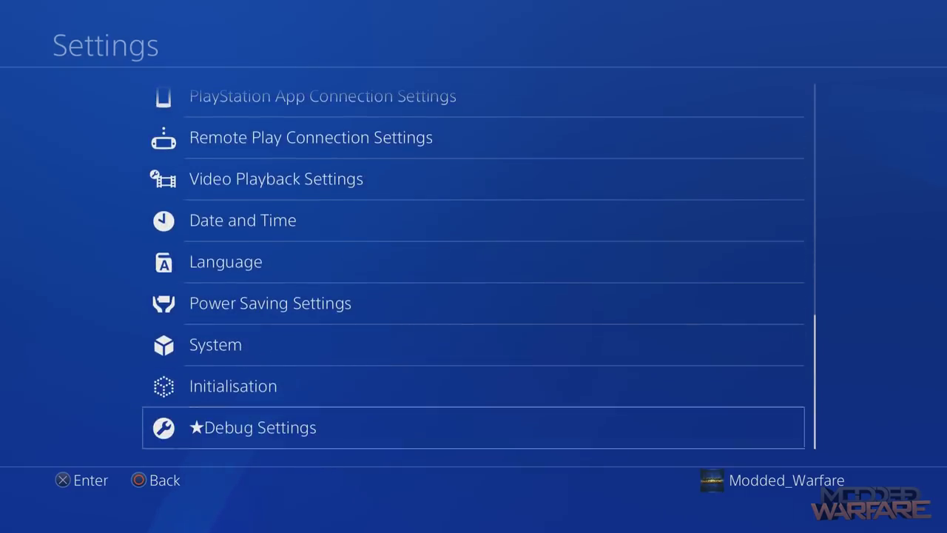
key("Return")
key("Return")
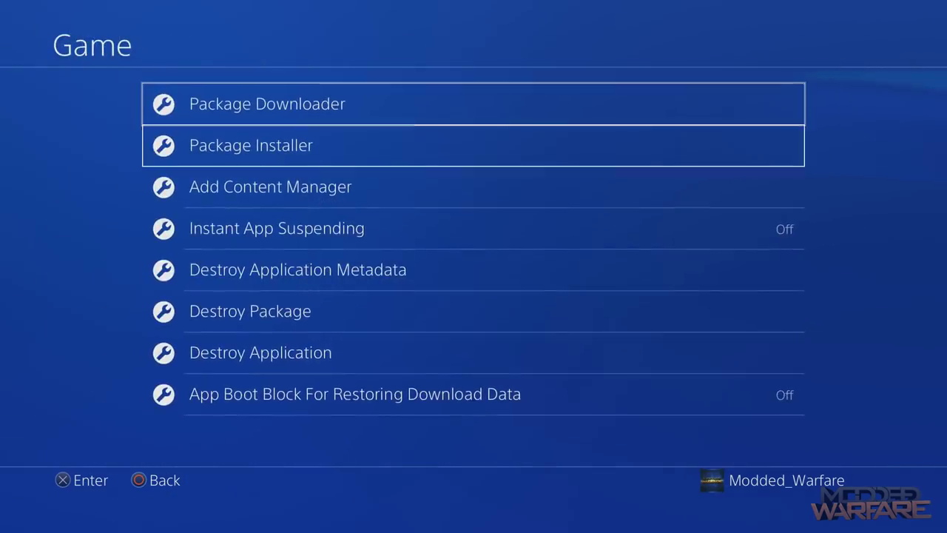
Install remote_pkg_installer.pkg with the Package Installer and leave the settings.
key("Down")
key("Return")
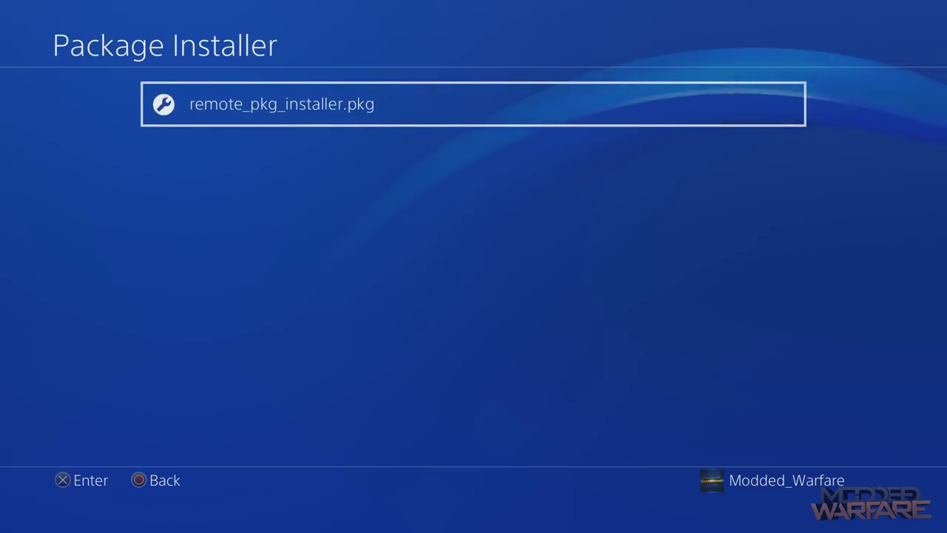
key("Return")
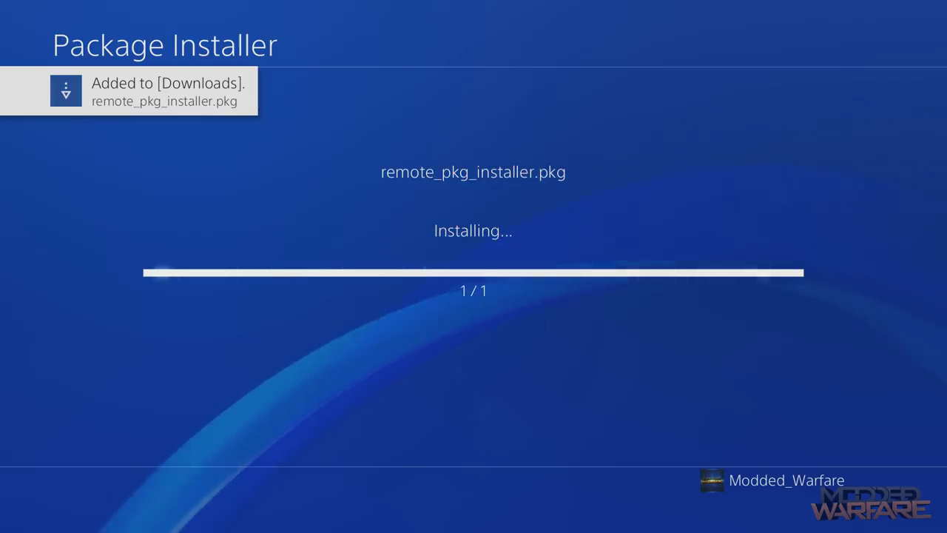
key("Escape")
key("Escape")
key("Escape")
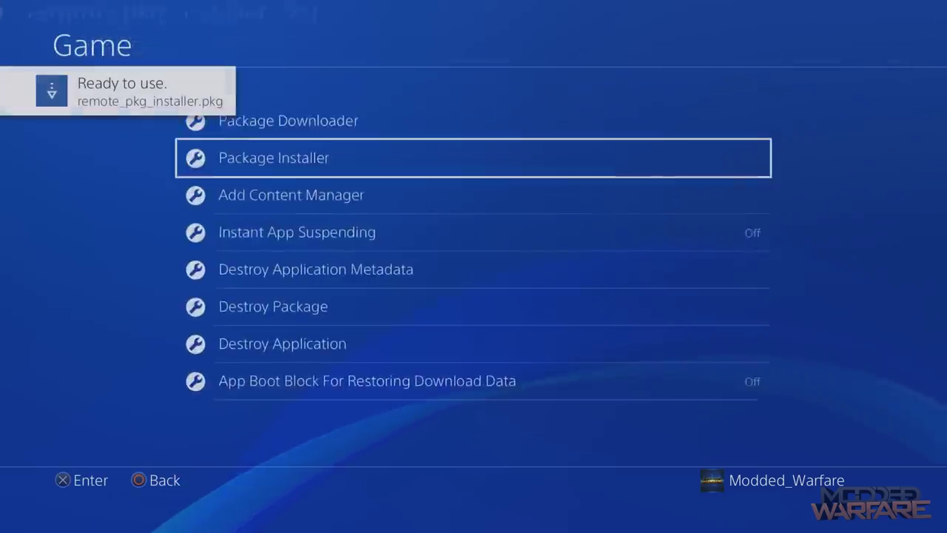
key("Escape")
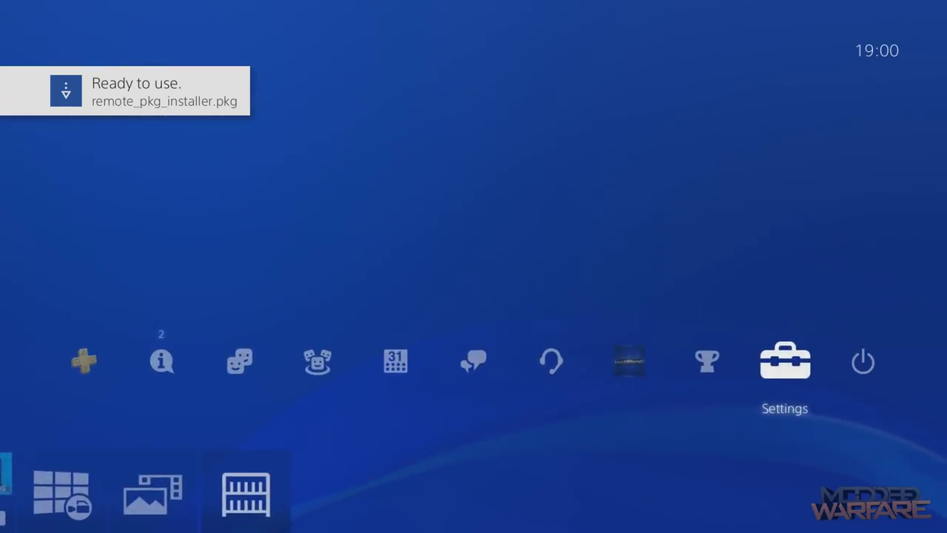
Start the Remote PKG installer from the home screen and choose Update Later for the system software.
key("Down")
key("Left")
key("Left")
key("Left")
key("Left")
key("Left")
key("Left")
key("Left")
key("Left")
key("Left")
key("Left")
key("Left")
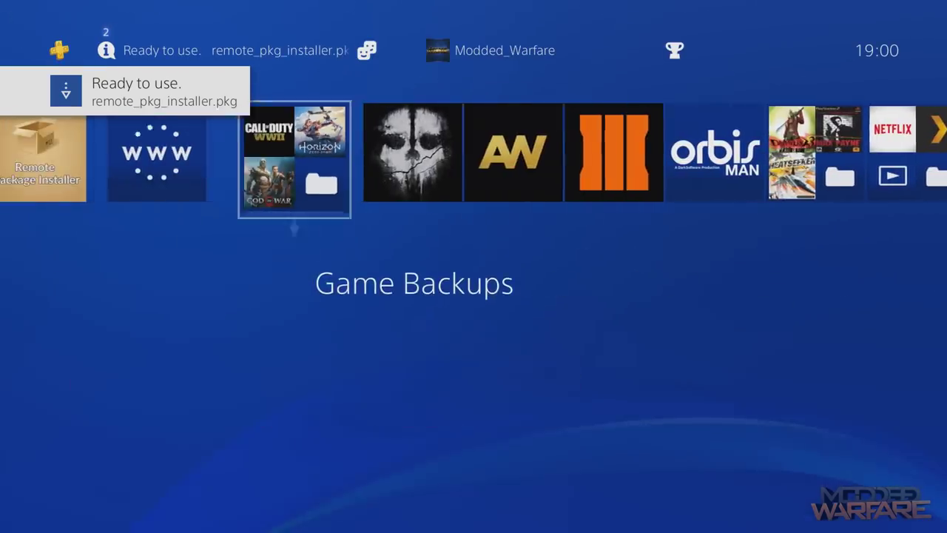
key("Left")
key("Left")
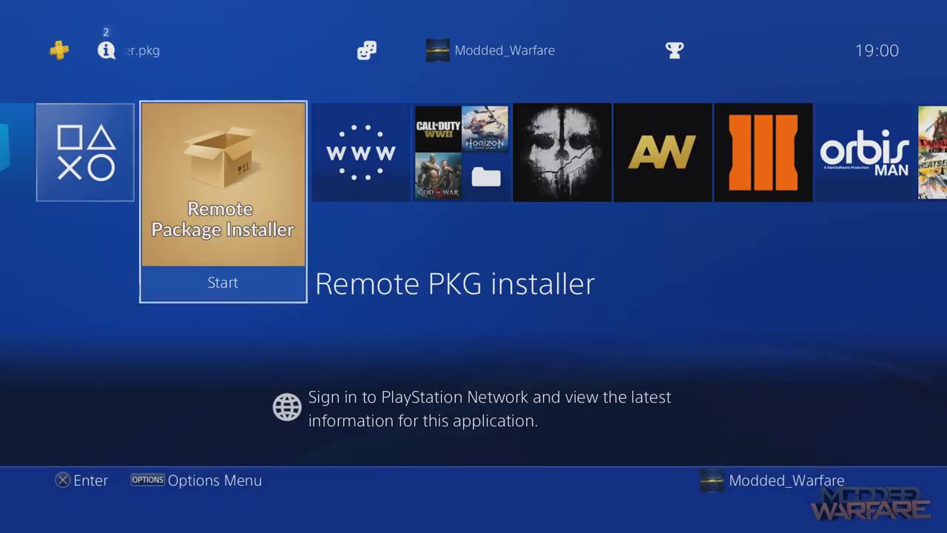
key("Return")
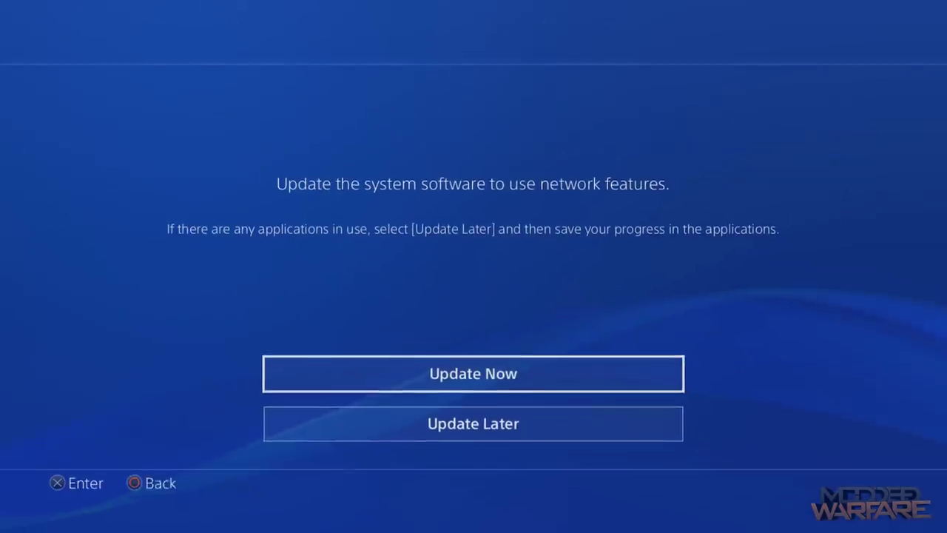
key("Down")
key("Return")
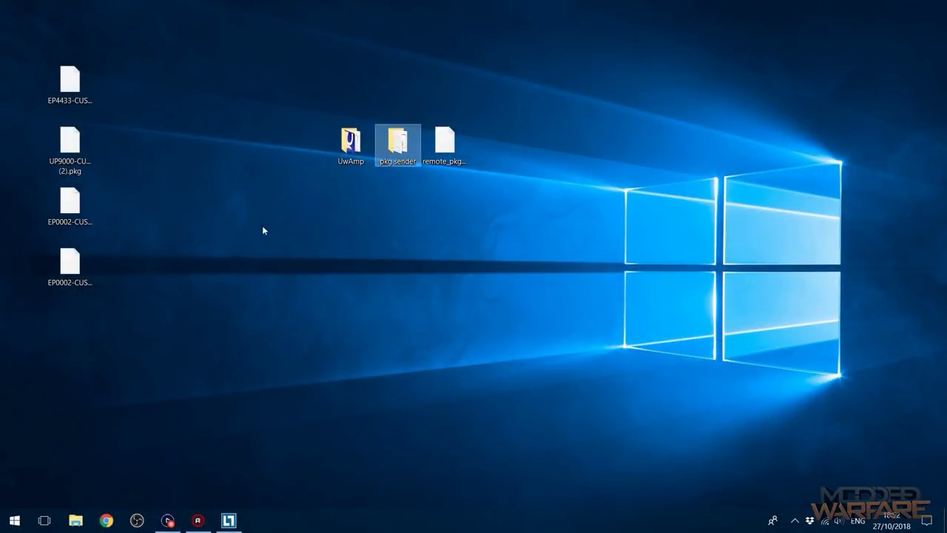
Switch to the Windows PC and select the UwAmp and pkg sender folders on the desktop.
left_click_drag(256, 220, 413, 93)
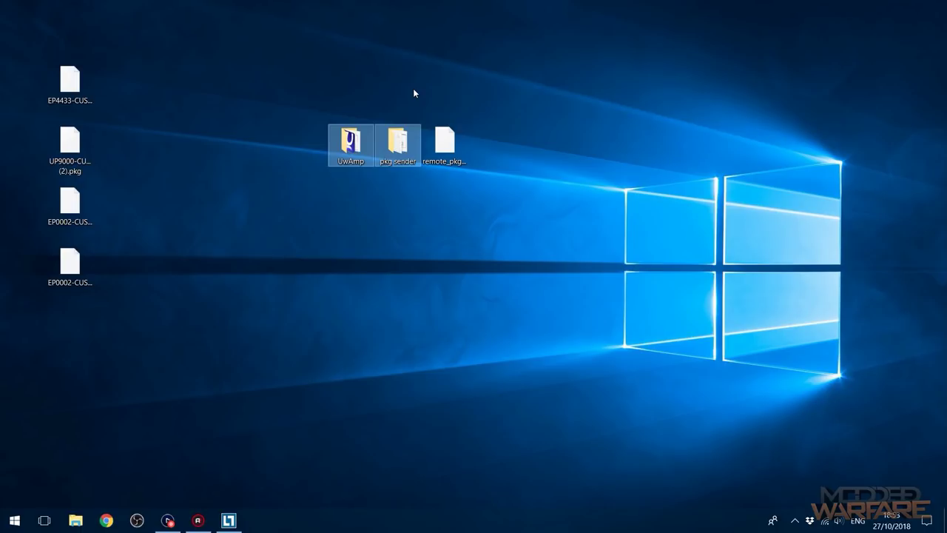
Switch to Chrome, open the Downloads page of the Node.js site and get the LTS Windows installer node-v8.12.0-x64.msi.
left_click(107, 520)
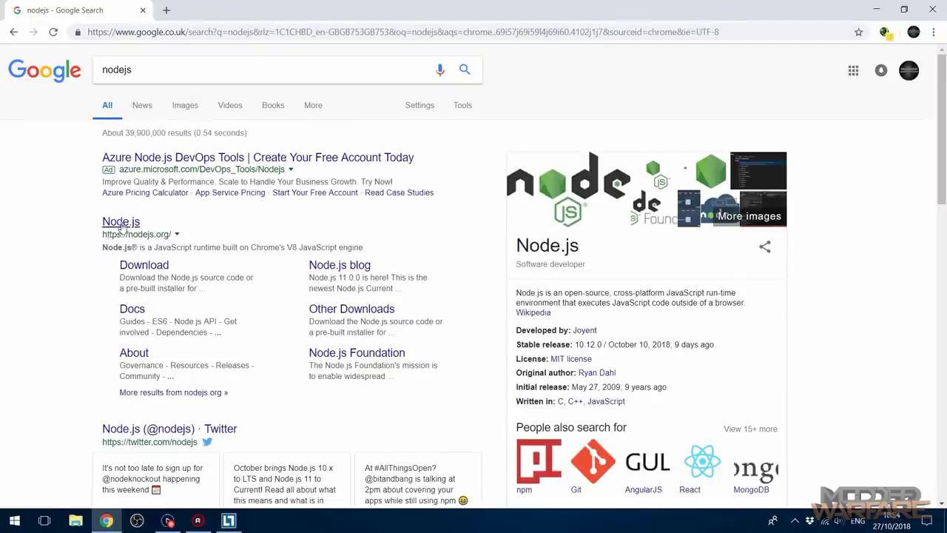
left_click(122, 224)
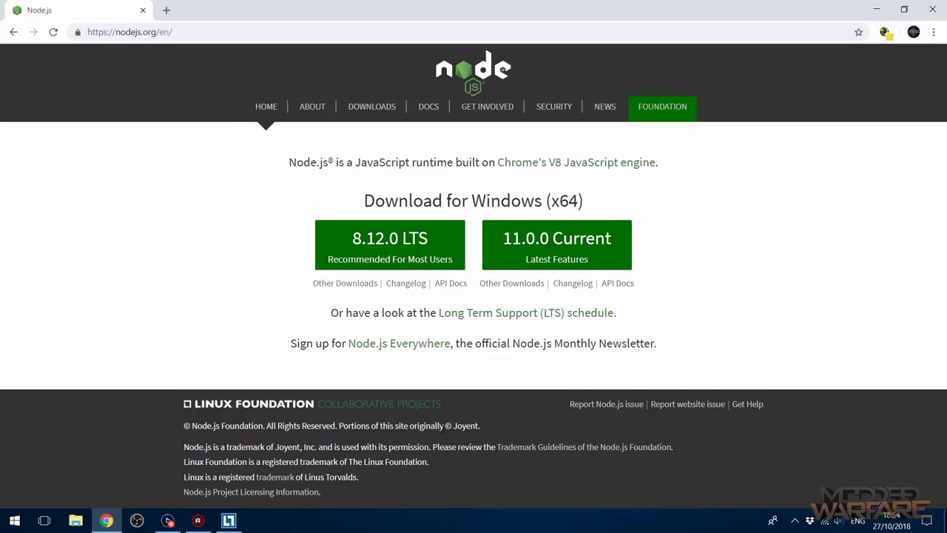
left_click(363, 107)
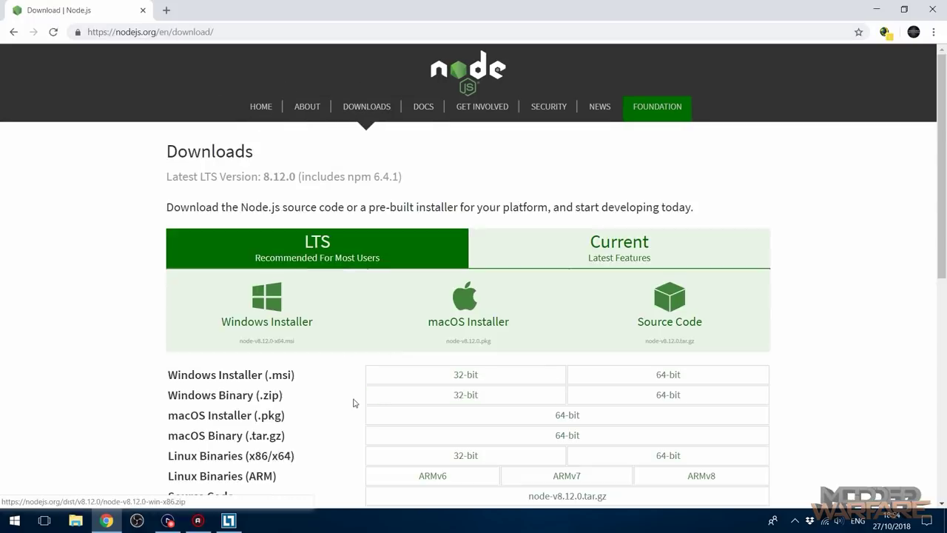
scroll(296, 394, "down", 2)
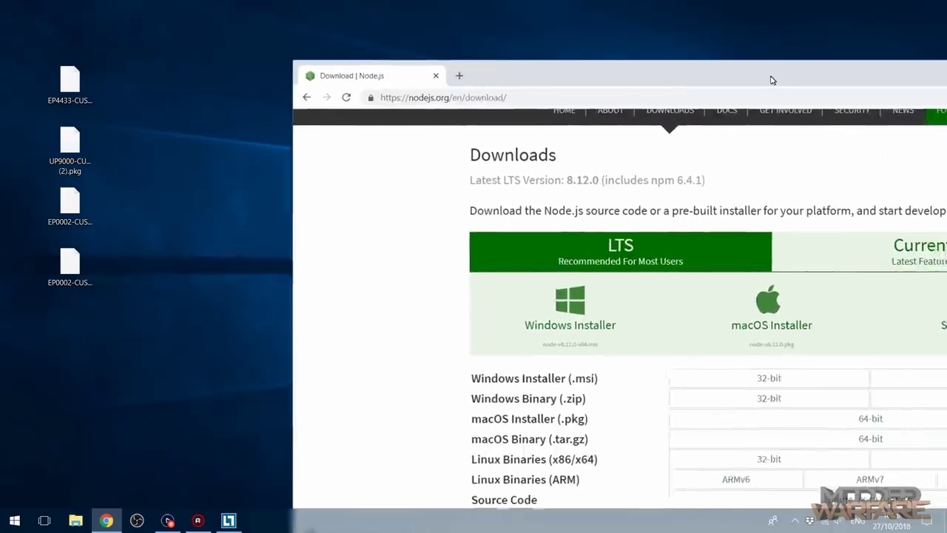
left_click_drag(772, 78, 717, 30)
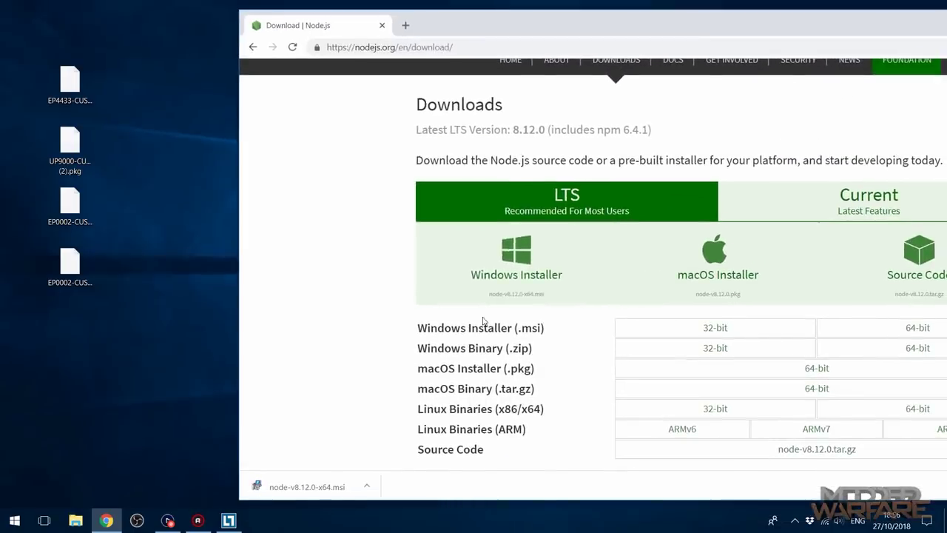
Run the downloaded node-v8.12.0-x64.msi and install Node.js to C:\Program Files\nodejs\ with the default settings.
left_click(288, 488)
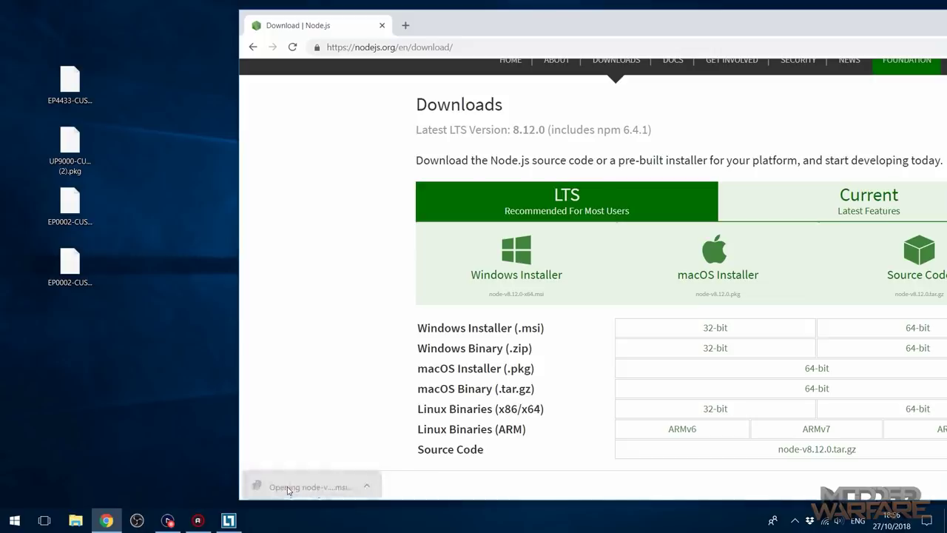
left_click(494, 272)
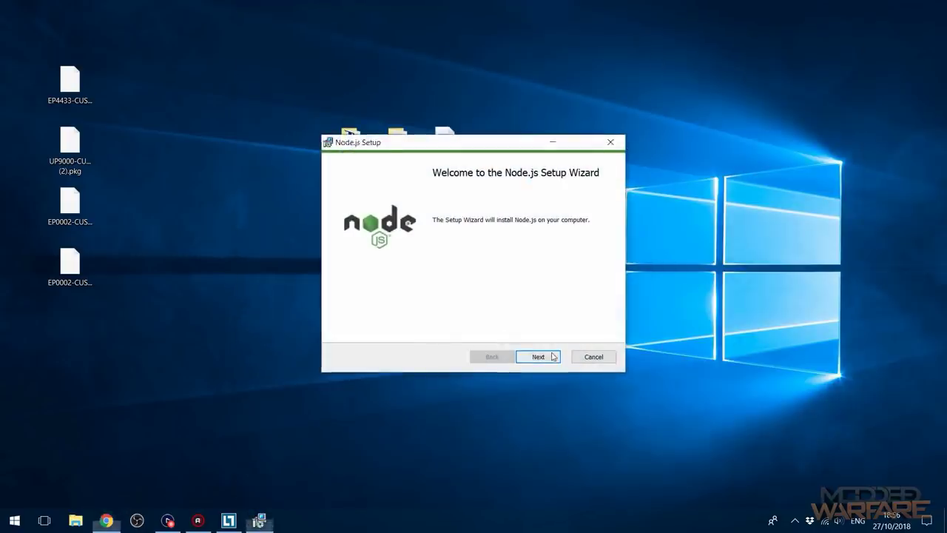
left_click(533, 356)
left_click(553, 359)
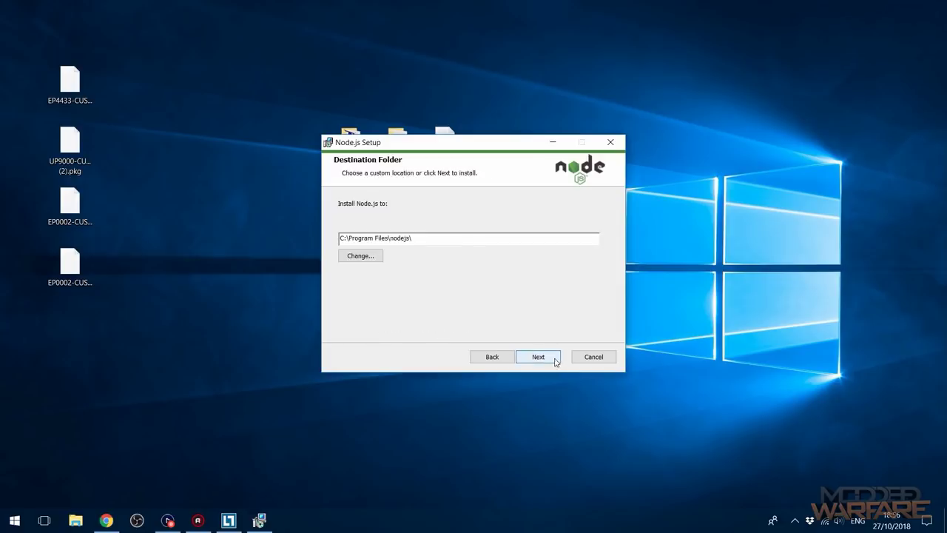
left_click(552, 359)
left_click(547, 359)
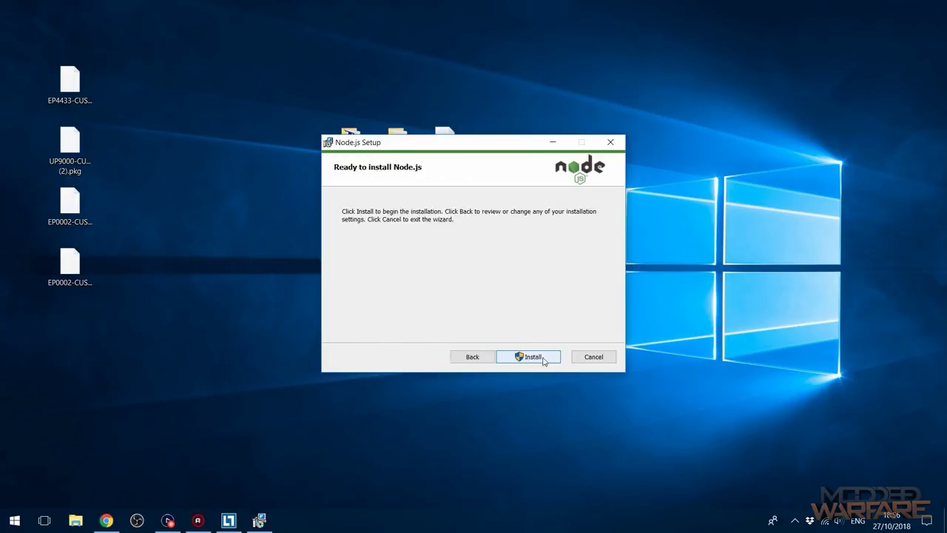
left_click(543, 357)
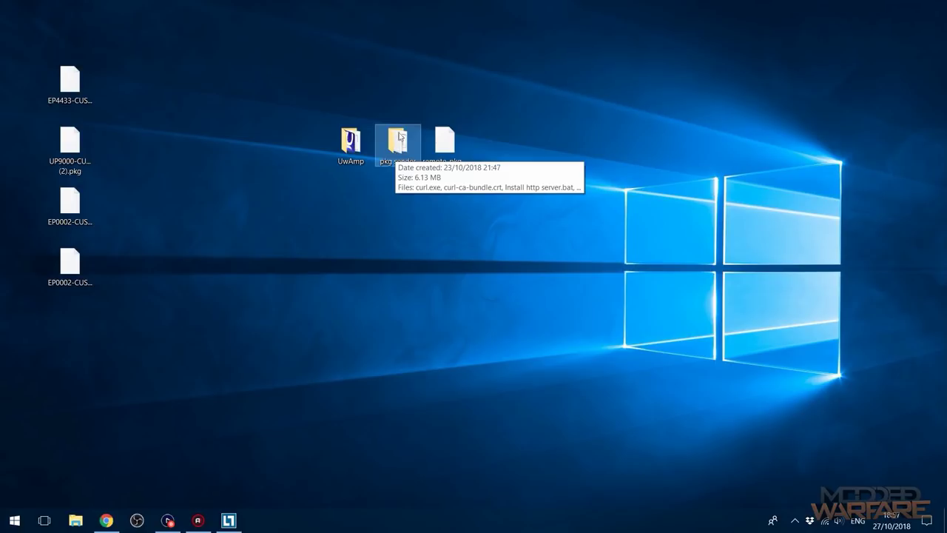
Open the pkg sender folder from the desktop and run Install http server.bat.
left_click(400, 138)
double_click(396, 145)
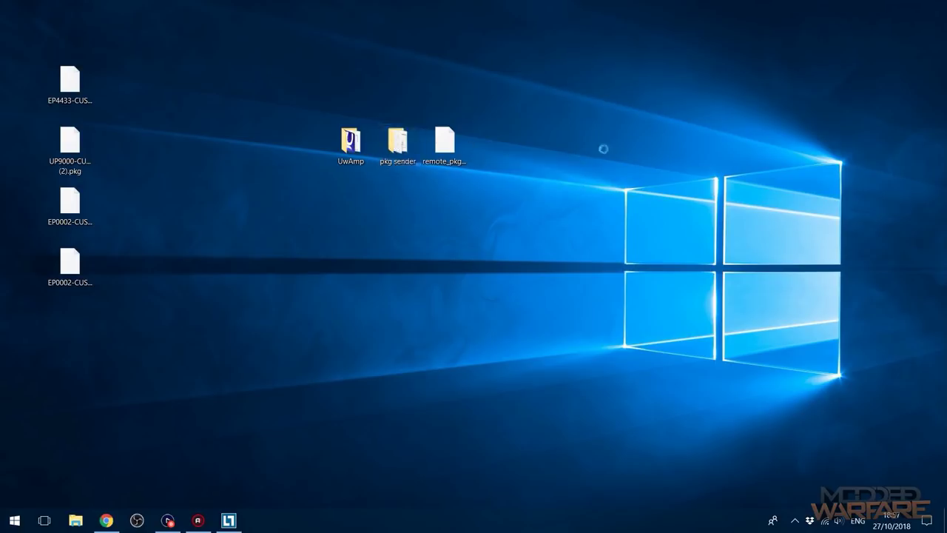
left_click_drag(477, 19, 596, 61)
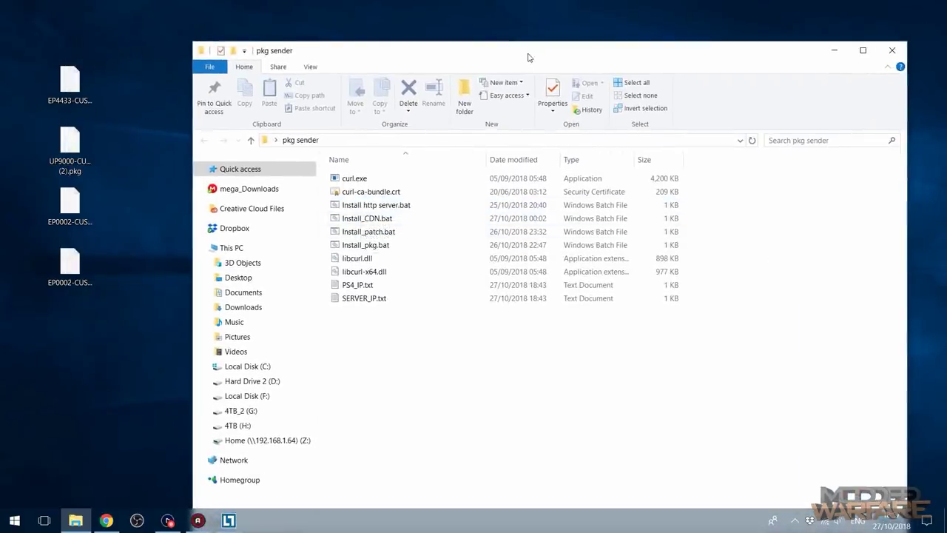
left_click_drag(529, 58, 526, 37)
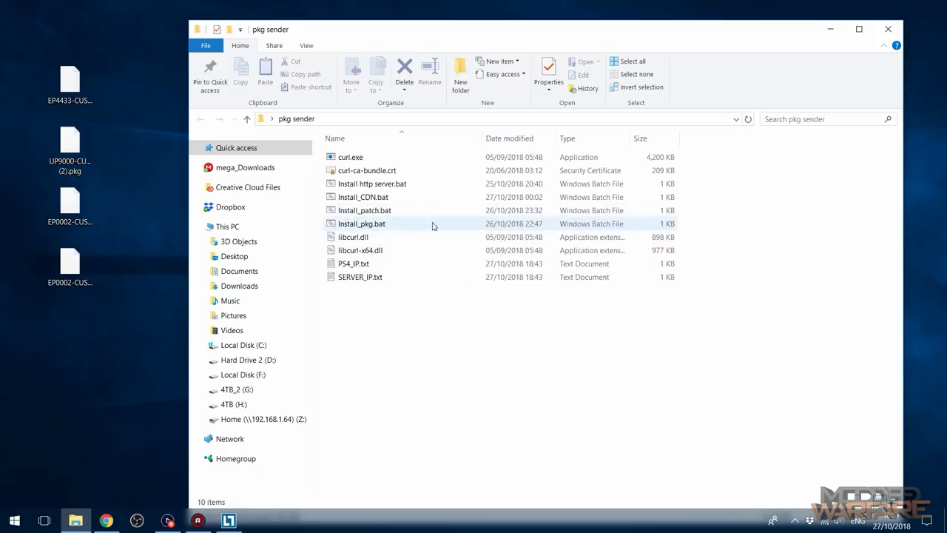
left_click(400, 190)
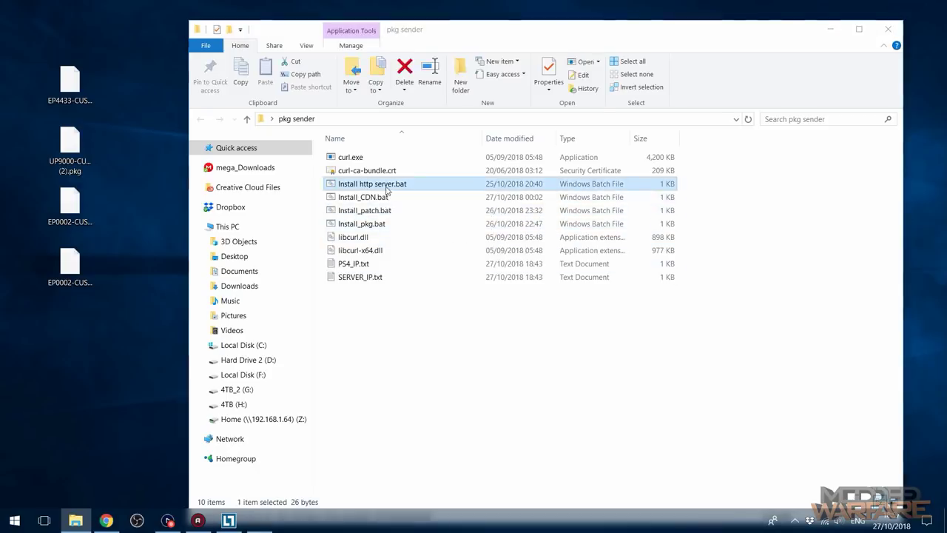
double_click(386, 186)
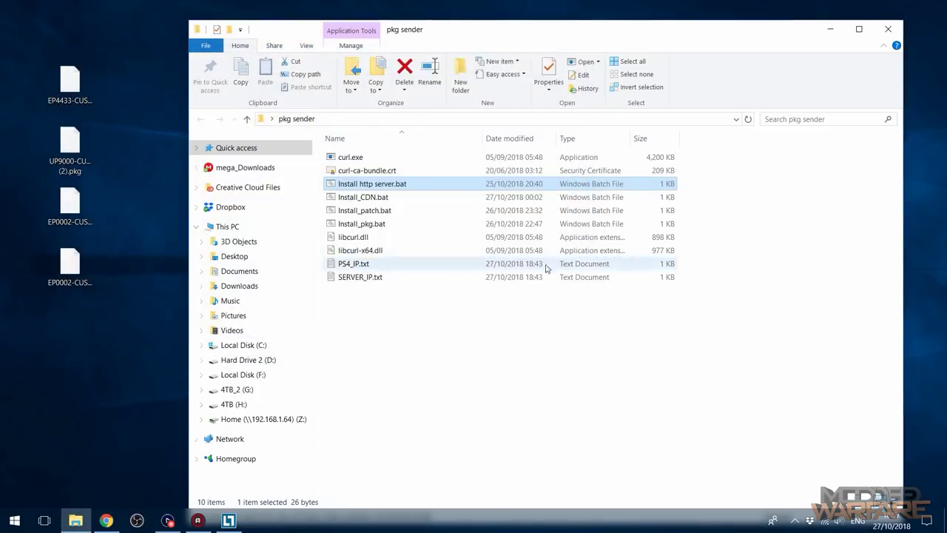
left_click_drag(479, 39, 496, 34)
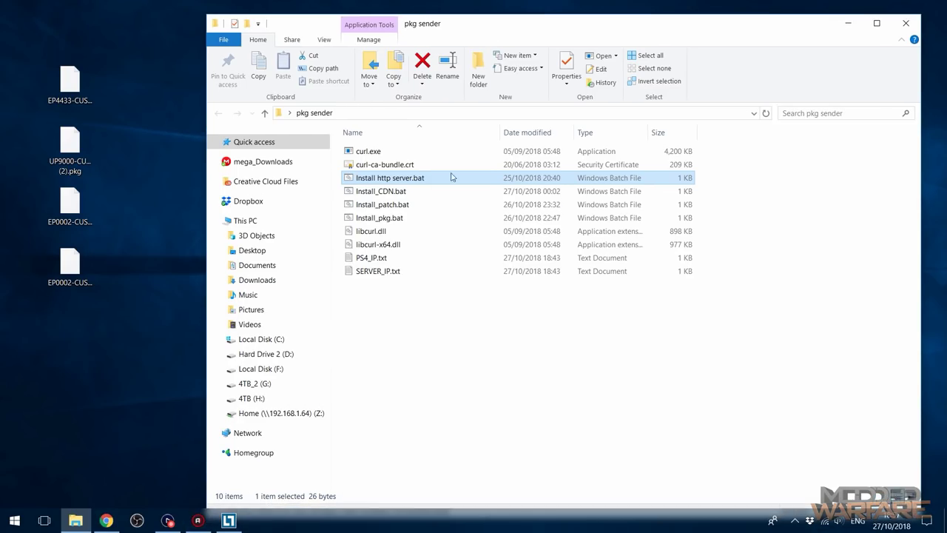
Replace the placeholder in PS4_IP.txt with the console address 192.168.1.115, then save and close the file.
left_click(406, 262)
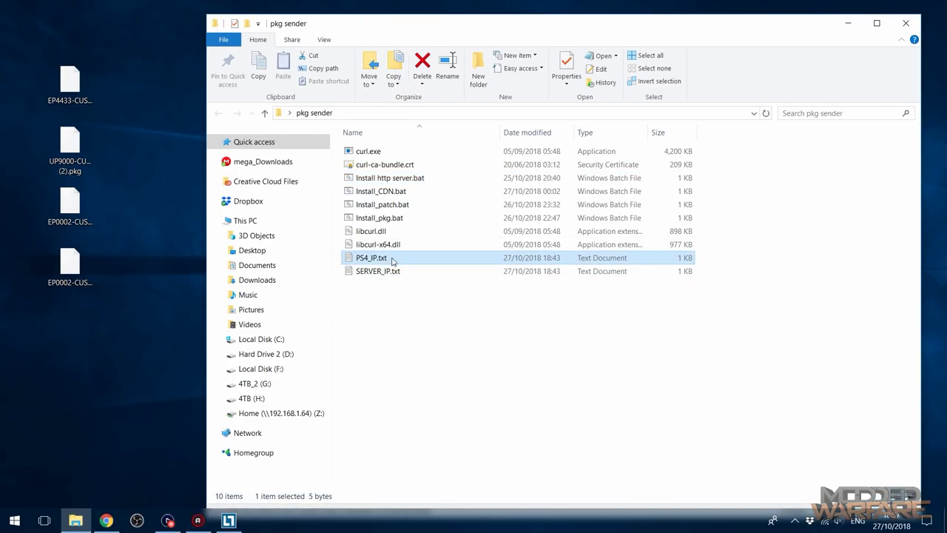
double_click(366, 259)
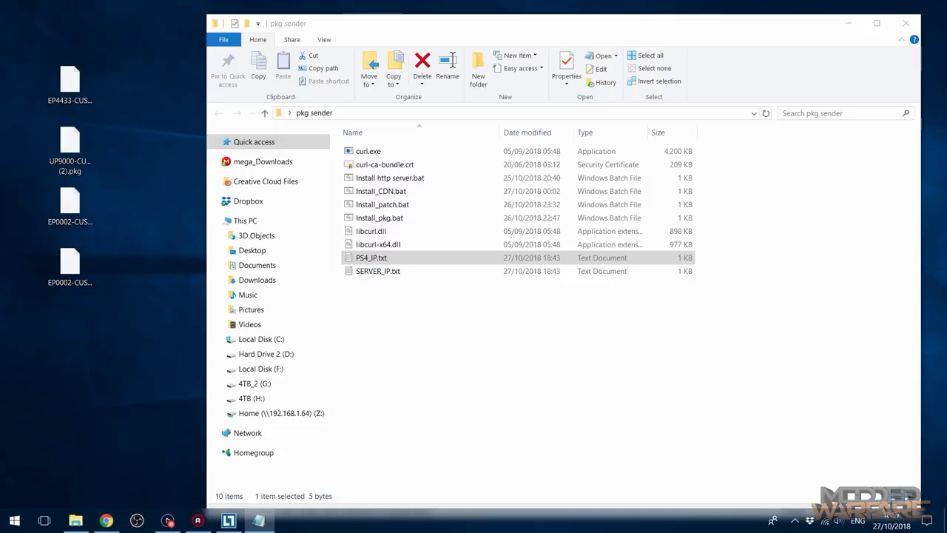
left_click_drag(813, 214, 511, 160)
left_click_drag(211, 186, 152, 191)
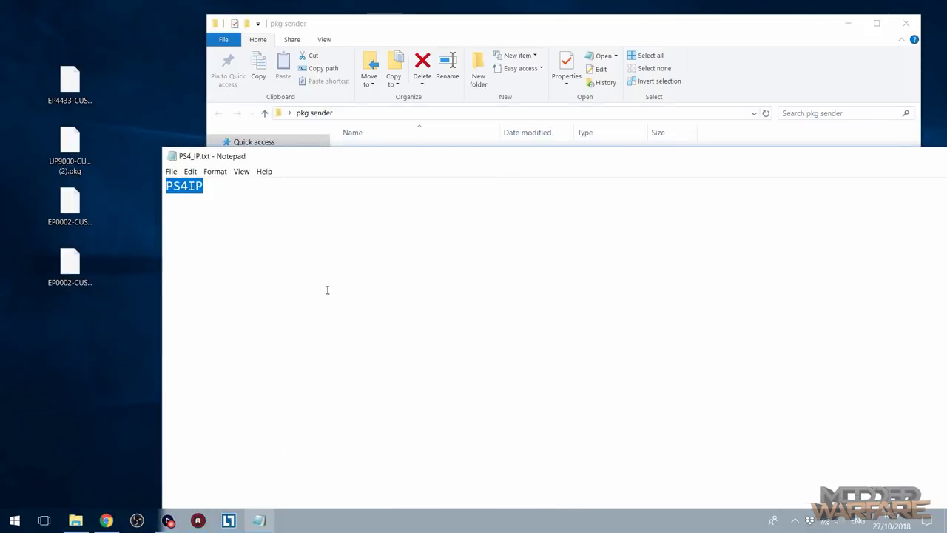
type("192")
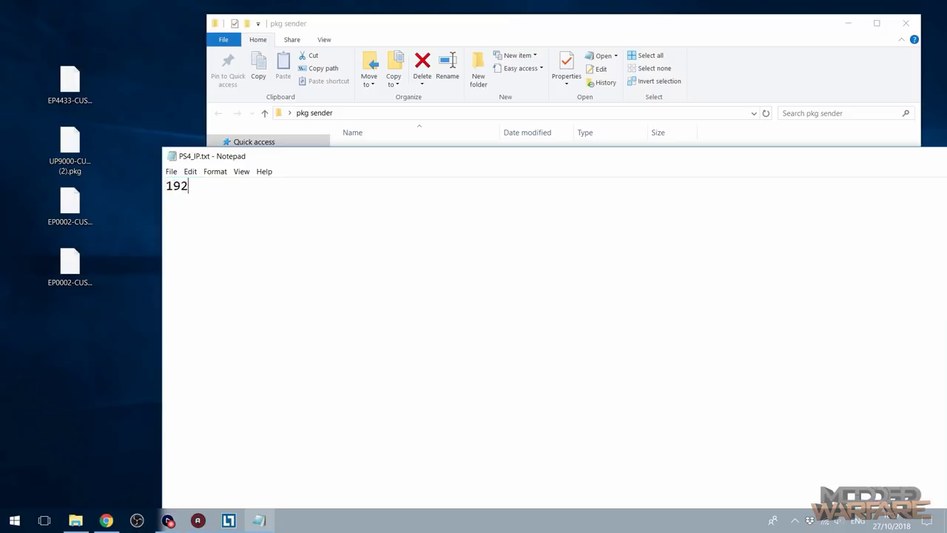
type(".168.1.115")
left_click_drag(614, 158, 554, 133)
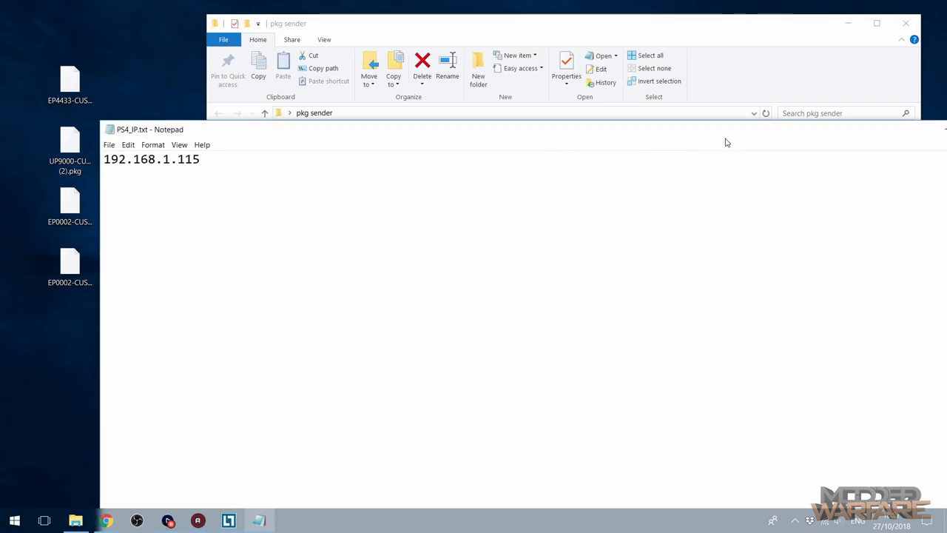
left_click_drag(731, 133, 762, 135)
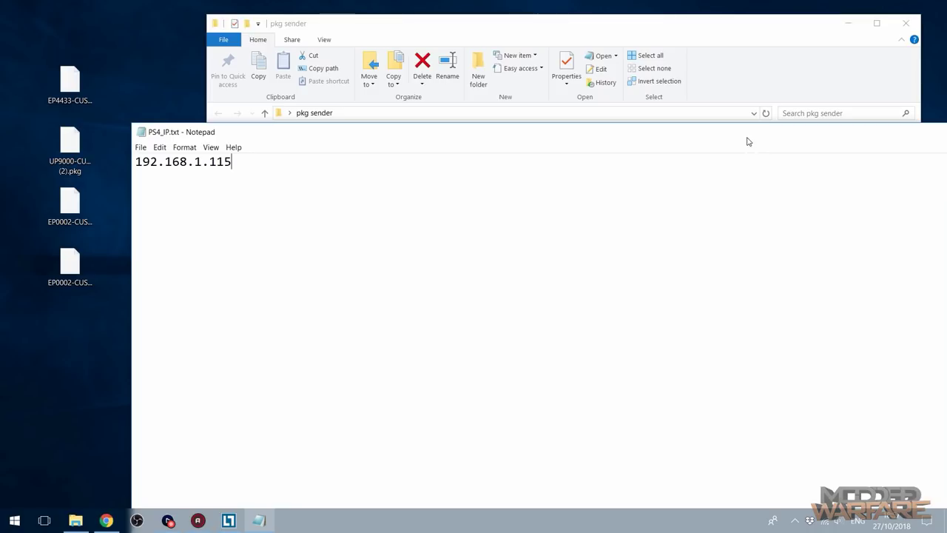
key("alt+F4")
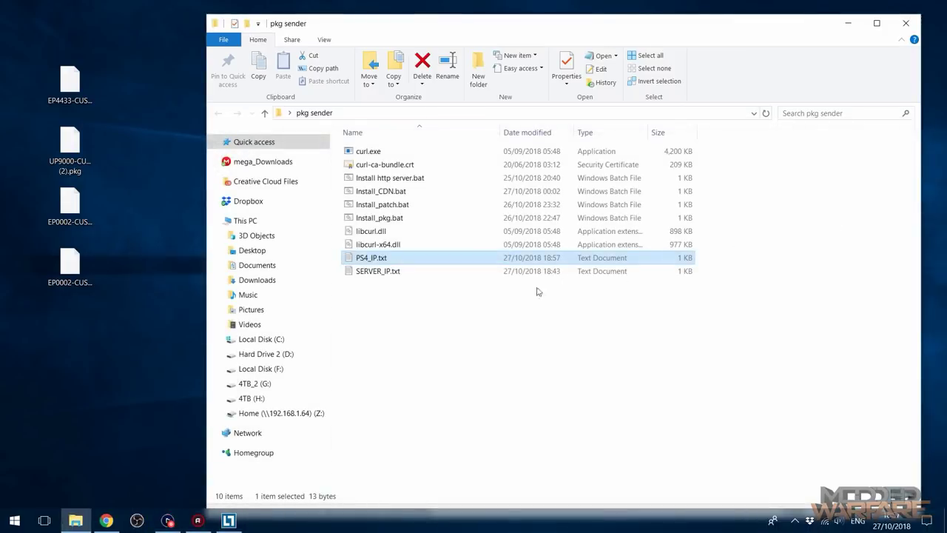
Open SERVER_IP.txt from the pkg sender folder and highlight its serverip:port placeholder.
left_click(445, 271)
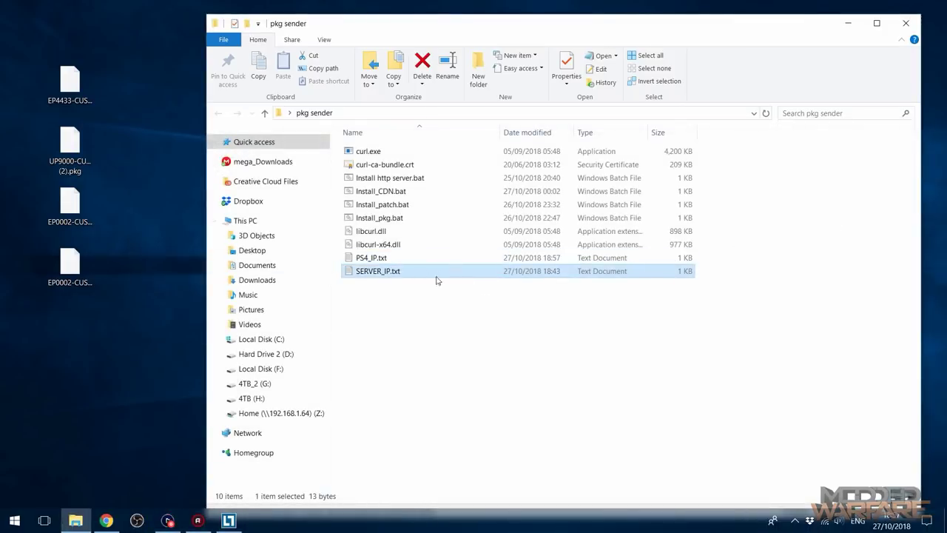
double_click(406, 274)
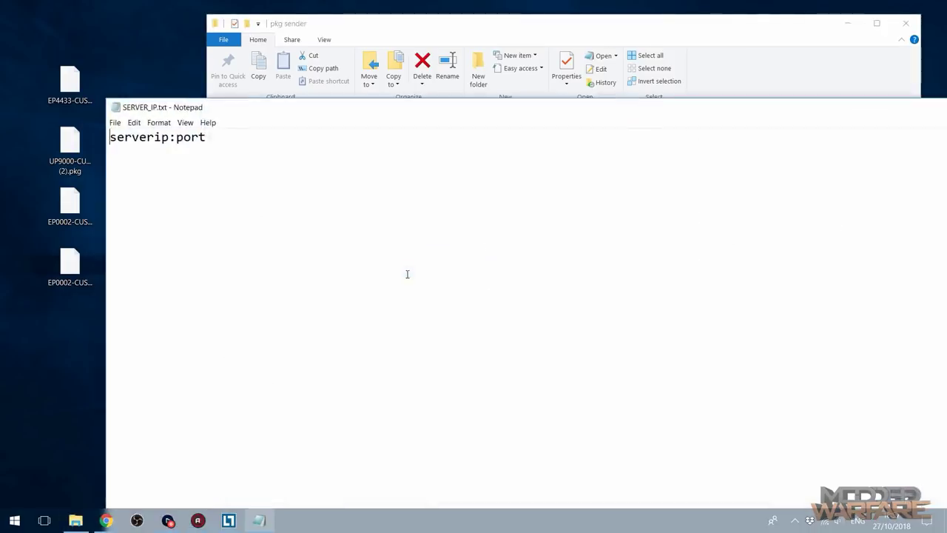
left_click_drag(661, 101, 780, 169)
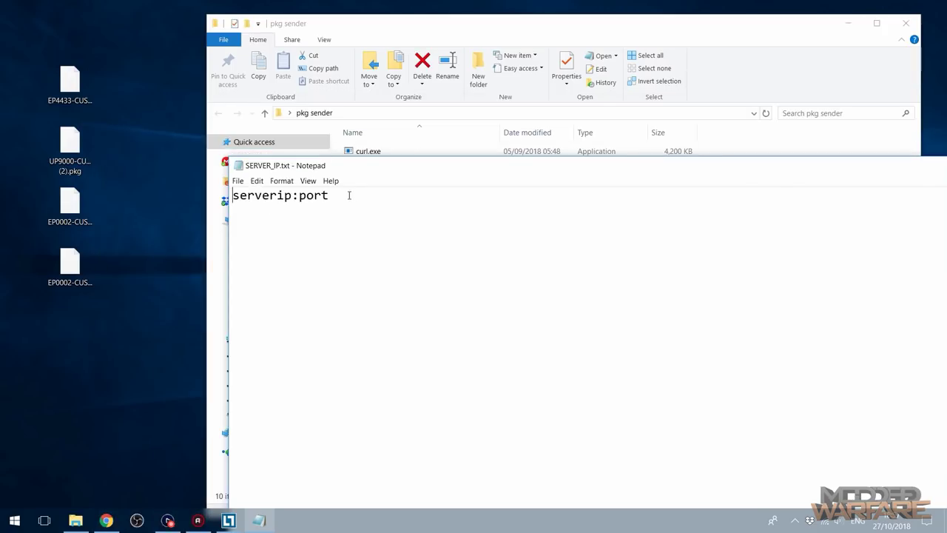
left_click_drag(350, 195, 298, 196)
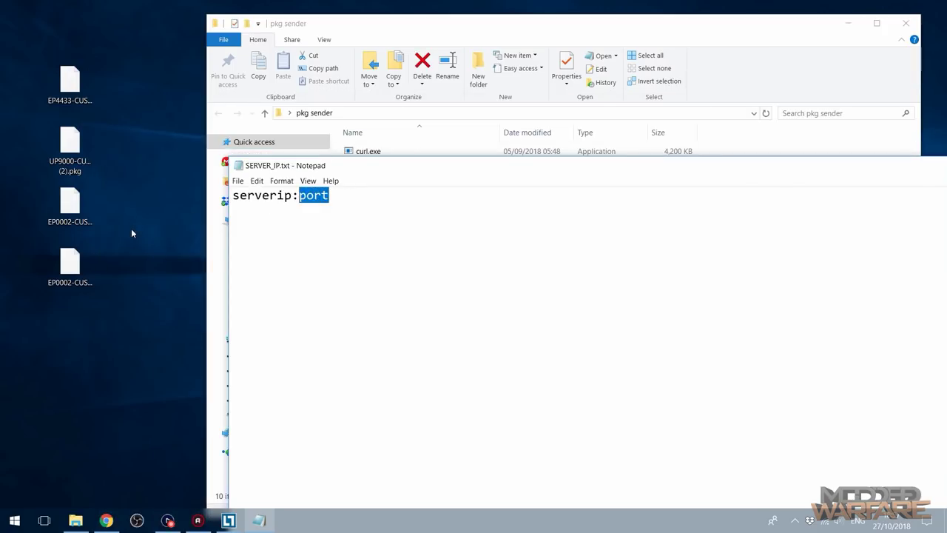
left_click_drag(293, 196, 219, 200)
left_click_drag(351, 201, 229, 196)
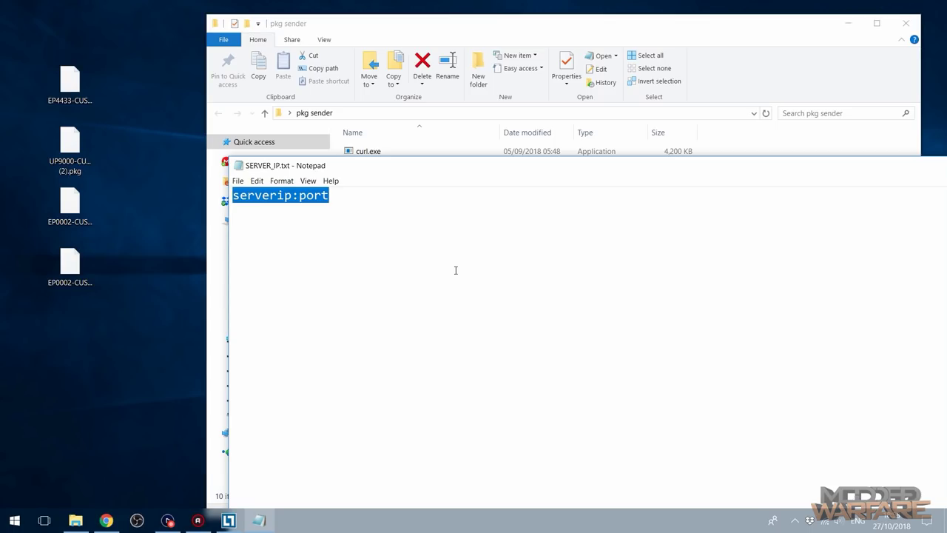
Run ipconfig in a Command Prompt, copy the Wi-Fi adapter's IPv4 address and close the prompt.
key("super")
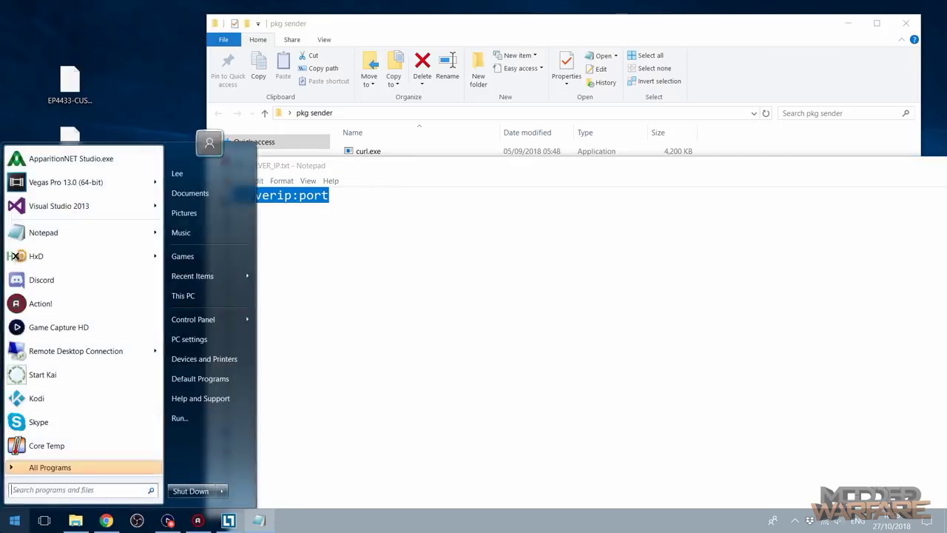
type("cmd")
key("Return")
left_click(290, 333)
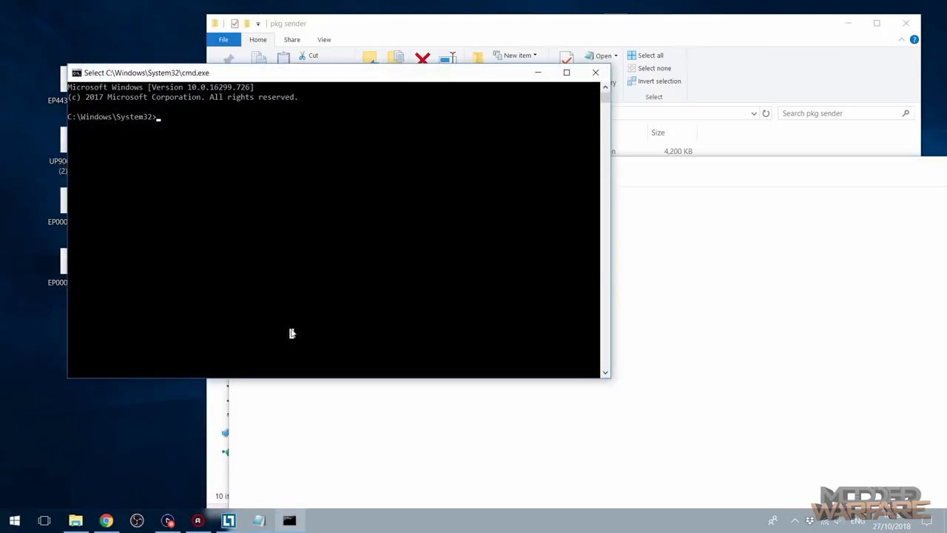
type("ipconfig")
key("Return")
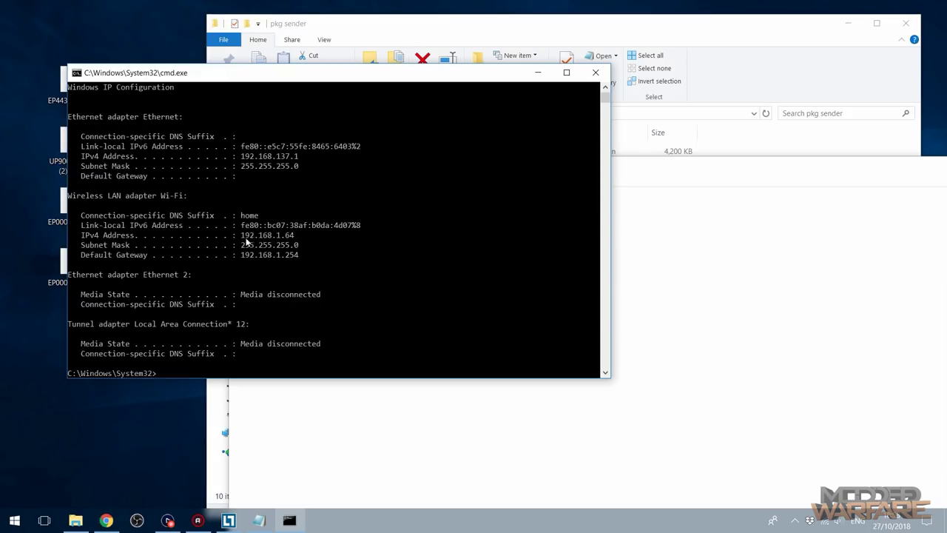
left_click_drag(241, 234, 296, 235)
left_click(288, 236)
key("Return")
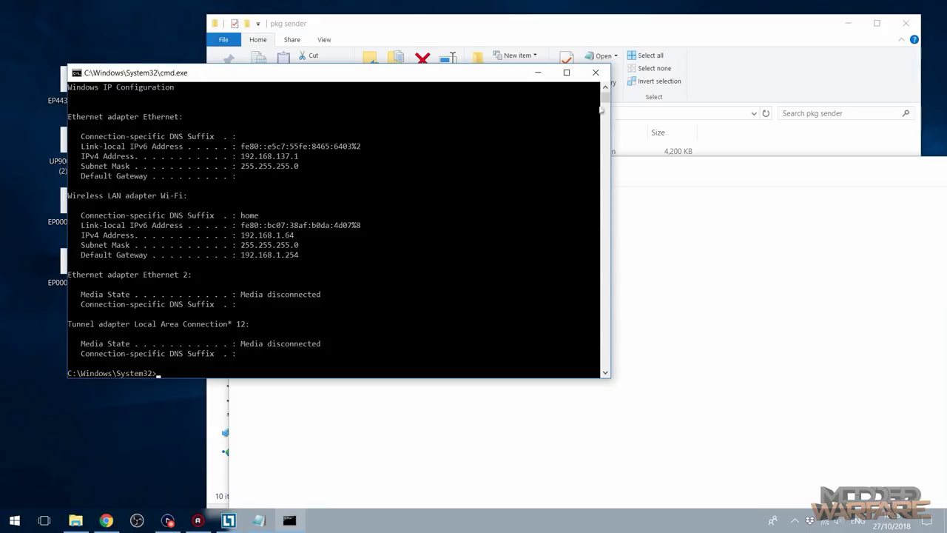
left_click(595, 72)
Replace the serverip part of the placeholder in SERVER_IP.txt with 192.168.1.64, keeping the port part.
left_click(327, 196)
double_click(287, 197)
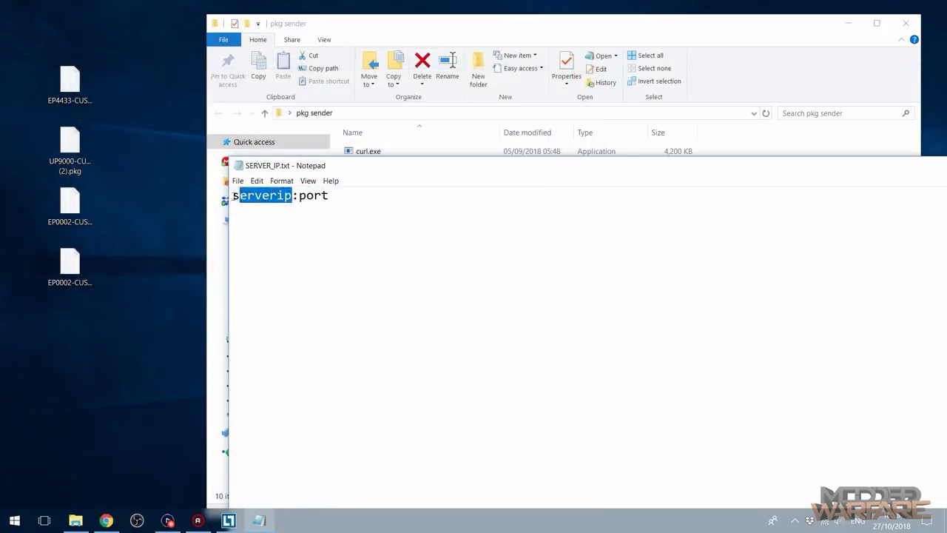
type("192.168.1.64")
key("ctrl+a")
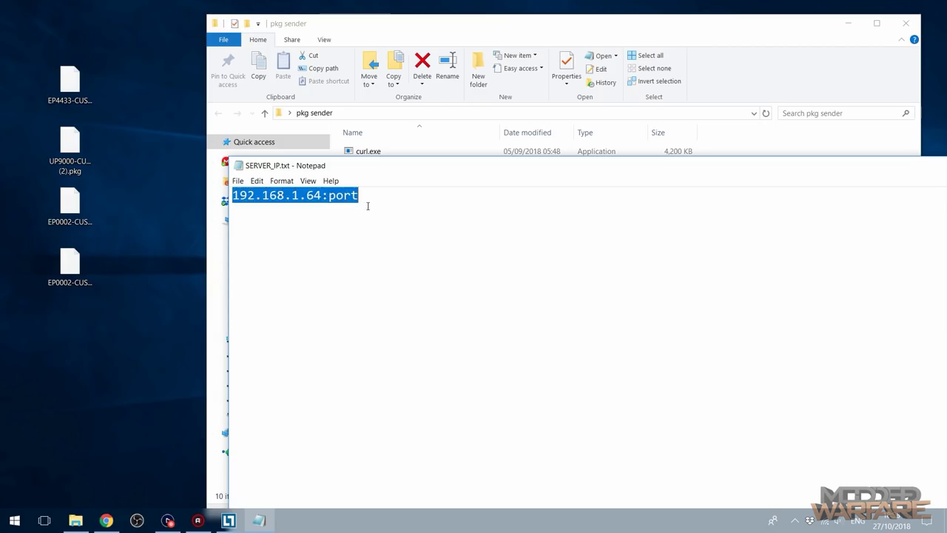
left_click(355, 196)
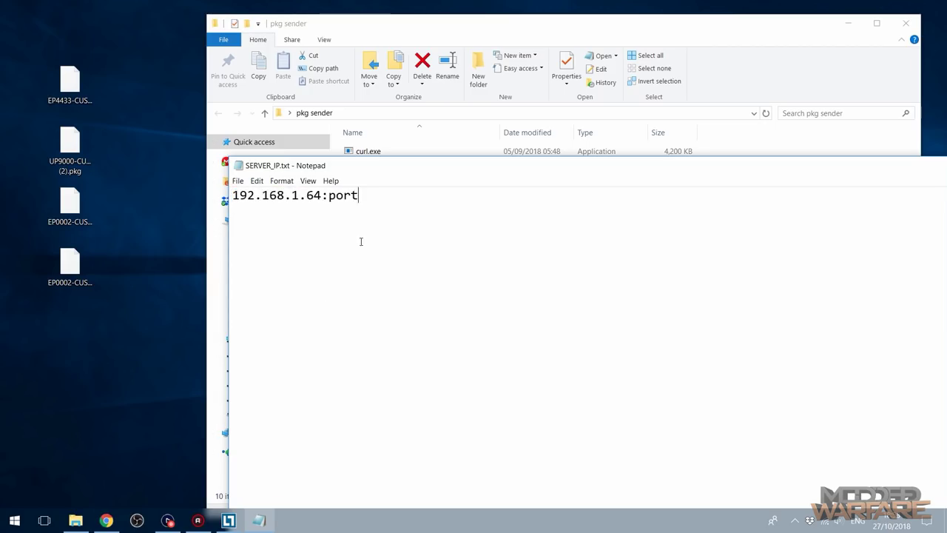
Replace the port placeholder in SERVER_IP.txt with 8080, then save and close the file.
key("BackSpace")
key("BackSpace")
key("BackSpace")
key("BackSpace")
type("8080")
left_click_drag(558, 170, 484, 150)
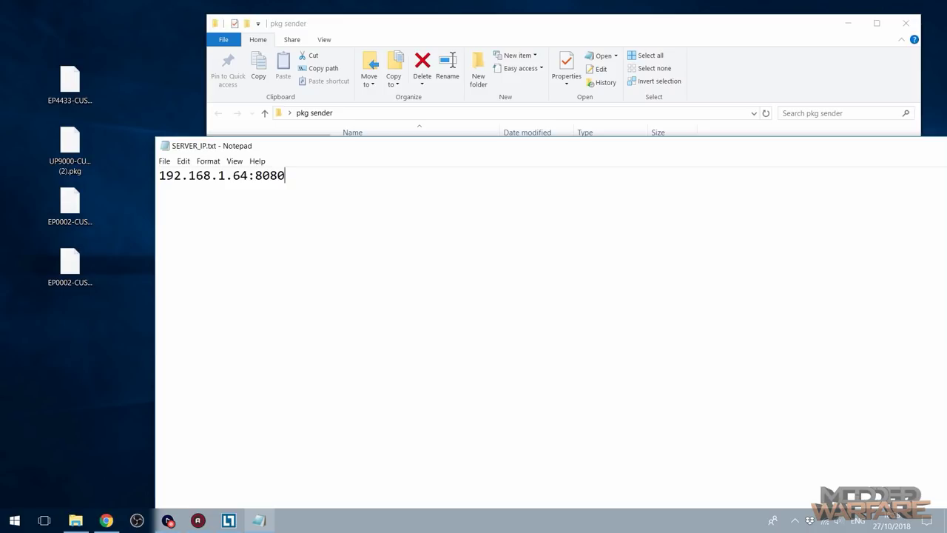
key("alt+F4")
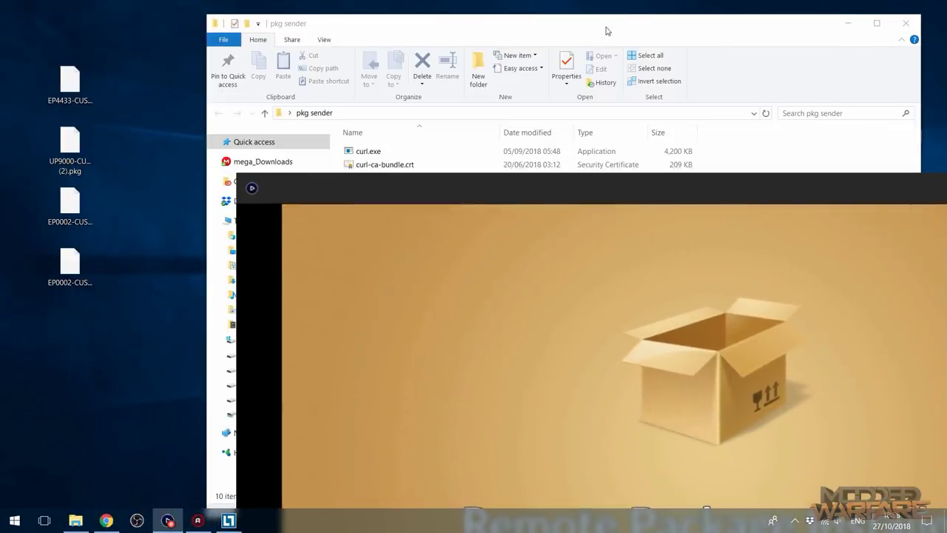
Try passing the UP9000 (2).pkg package from the desktop to Install_pkg.bat in the pkg sender folder.
left_click_drag(607, 29, 558, 41)
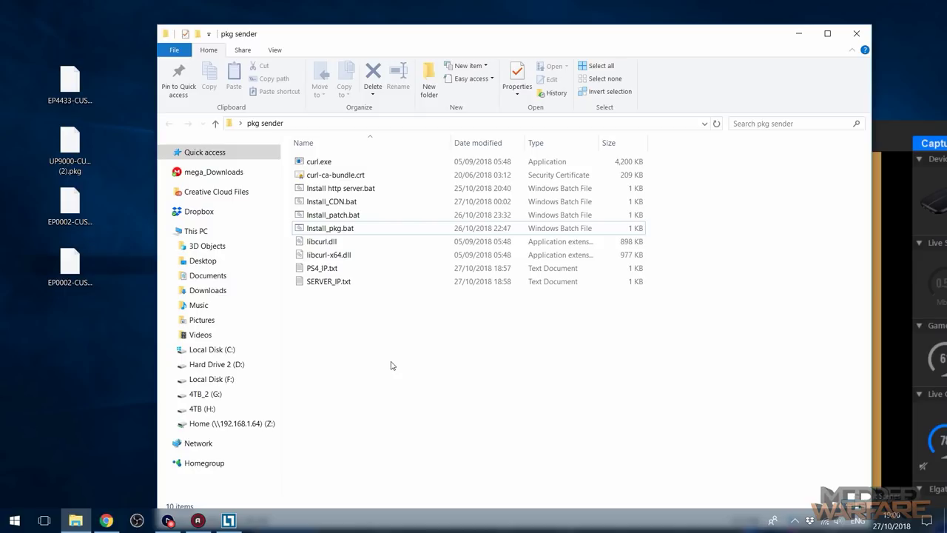
left_click_drag(70, 164, 422, 227)
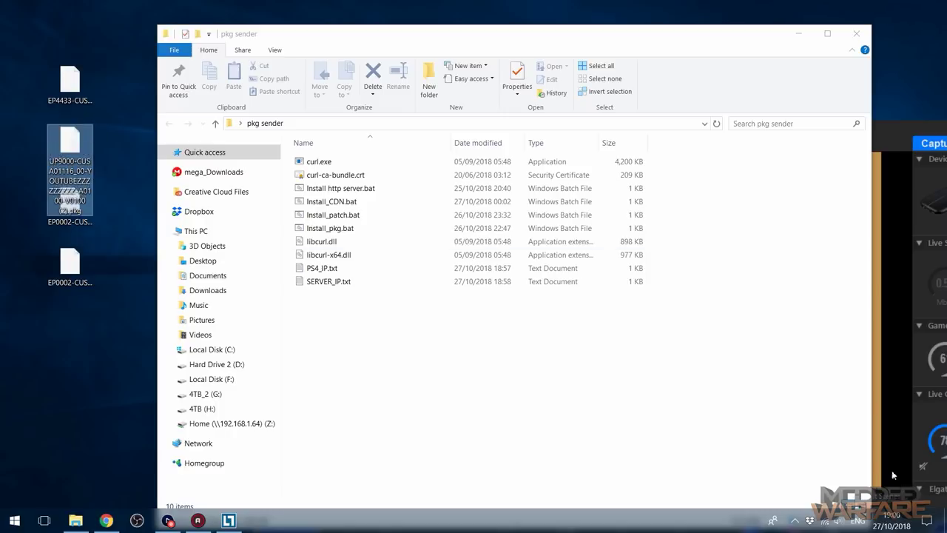
Turn off the firewall in ESET Internet Security's network protection settings and minimize its window.
left_click(792, 521)
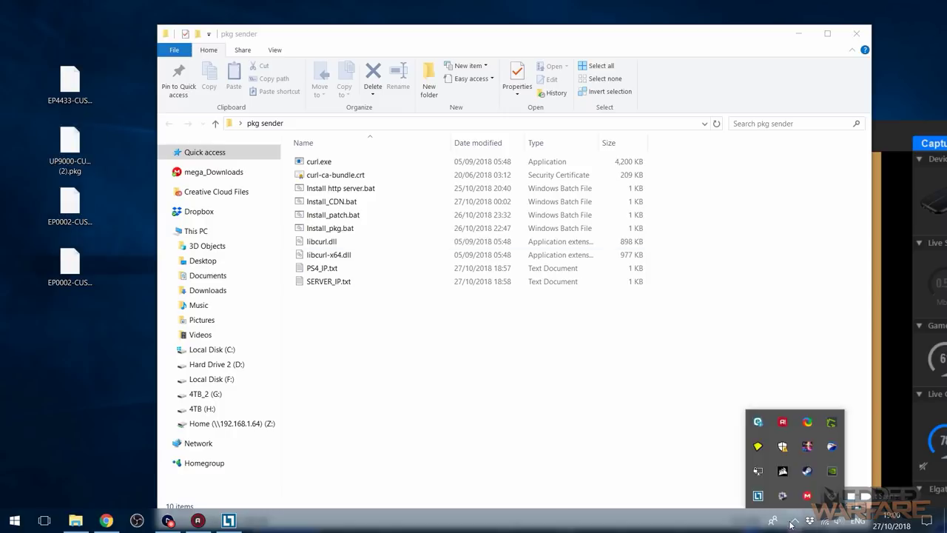
left_click(757, 419)
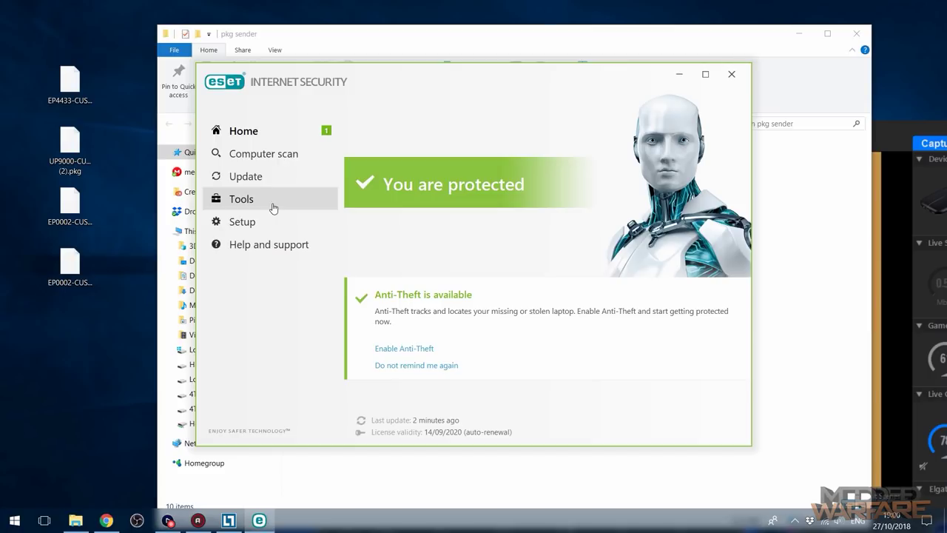
left_click(273, 204)
left_click(275, 222)
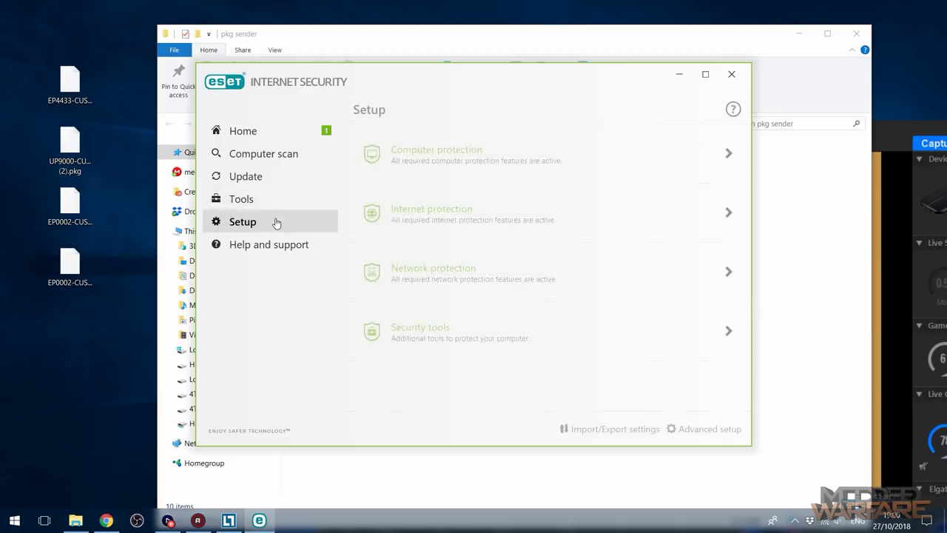
left_click(485, 273)
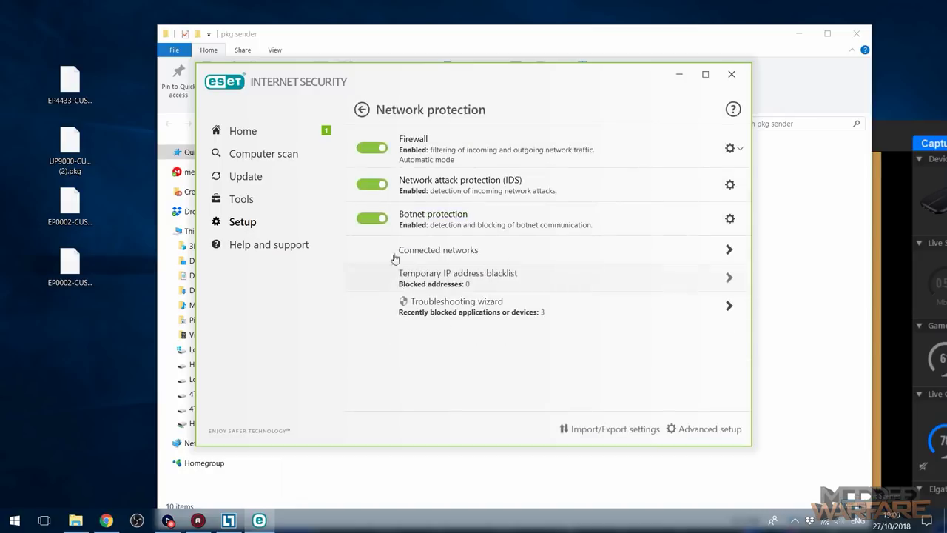
left_click(379, 150)
left_click(546, 289)
left_click(674, 76)
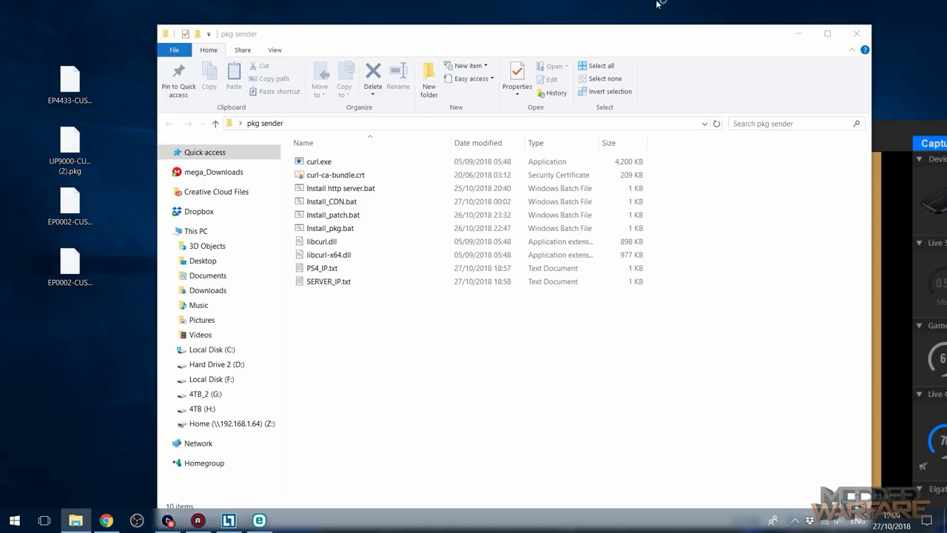
Send the UP9000-CUSA01116 YouTube package from the desktop to the PS4 by running Install_pkg.bat with it.
left_click_drag(638, 43, 573, 36)
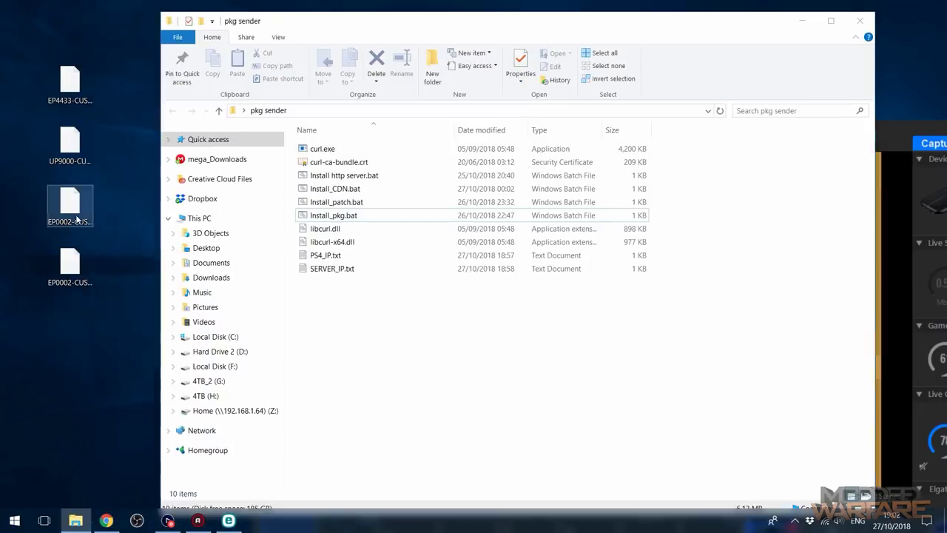
left_click(69, 203)
left_click(89, 164)
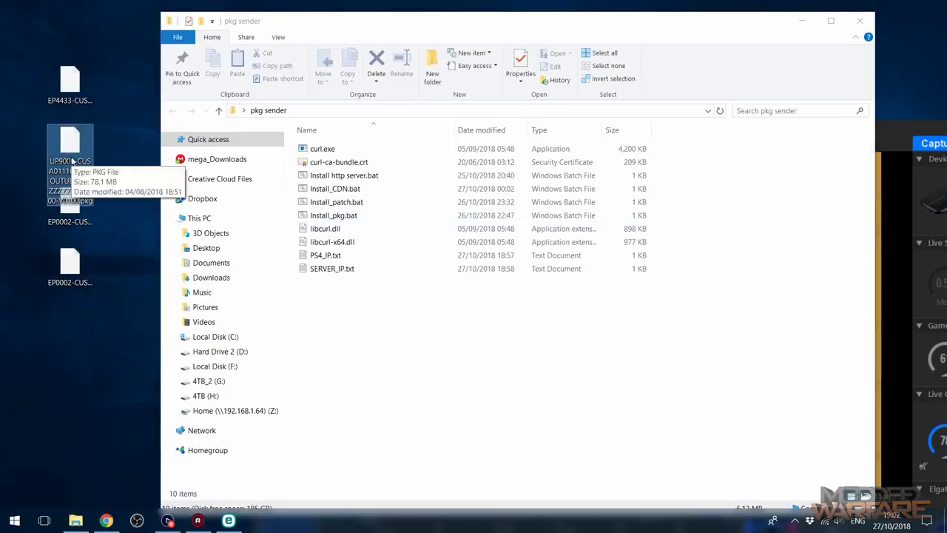
left_click_drag(89, 161, 406, 211)
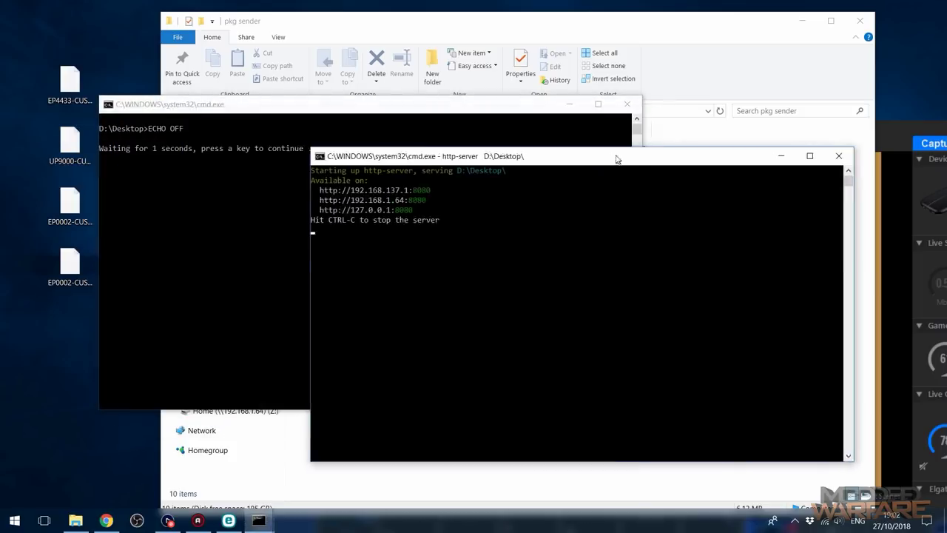
Check the package download requests in the http-server console alongside the PS4 capture view of the Remote Package Installer.
left_click(301, 121)
left_click(649, 158)
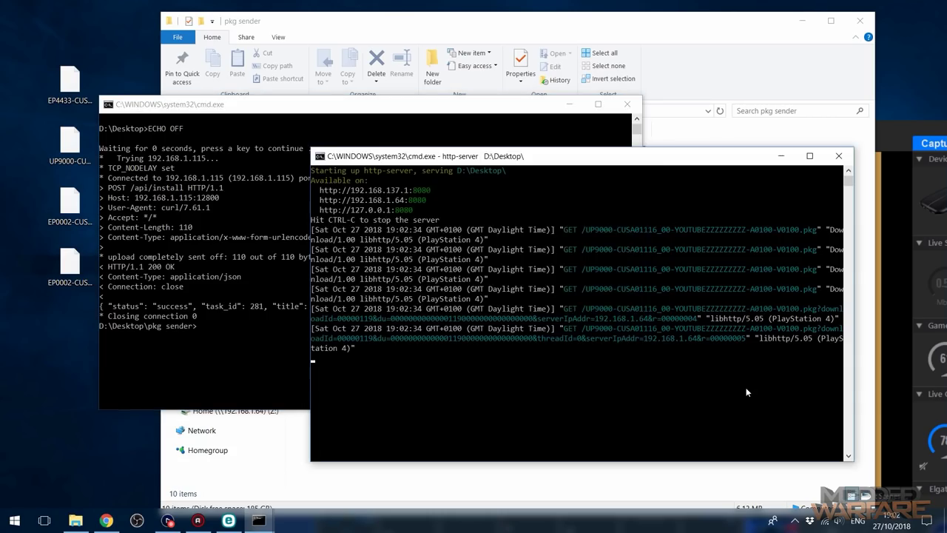
left_click_drag(654, 161, 362, 148)
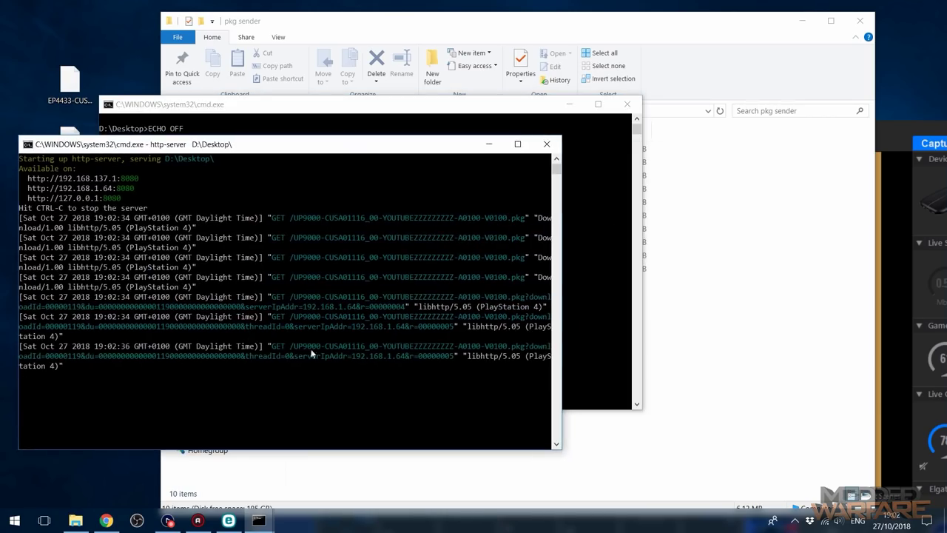
left_click(877, 127)
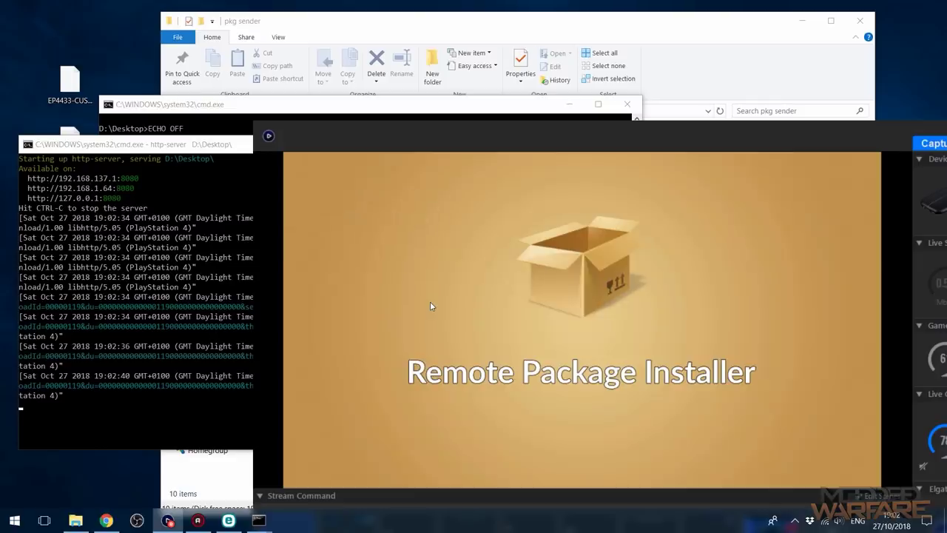
left_click(77, 401)
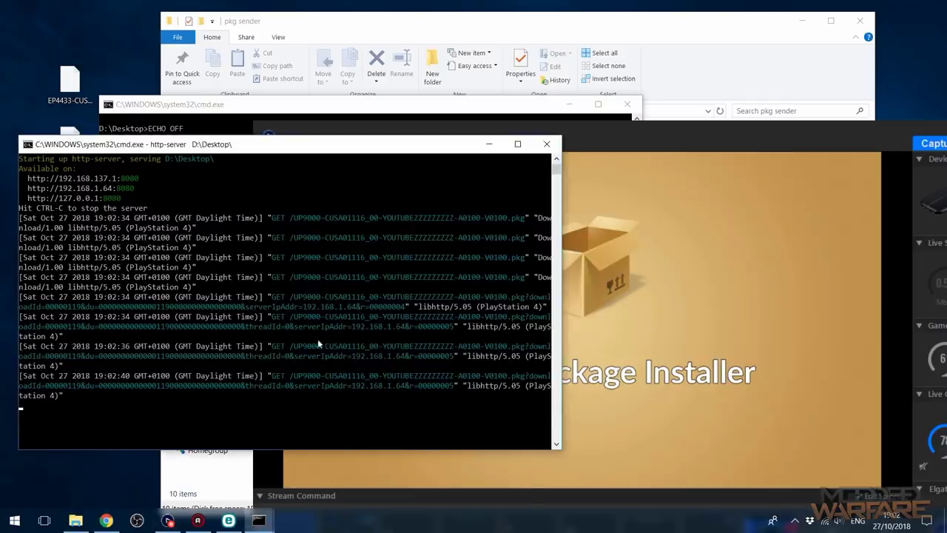
left_click_drag(350, 149, 383, 111)
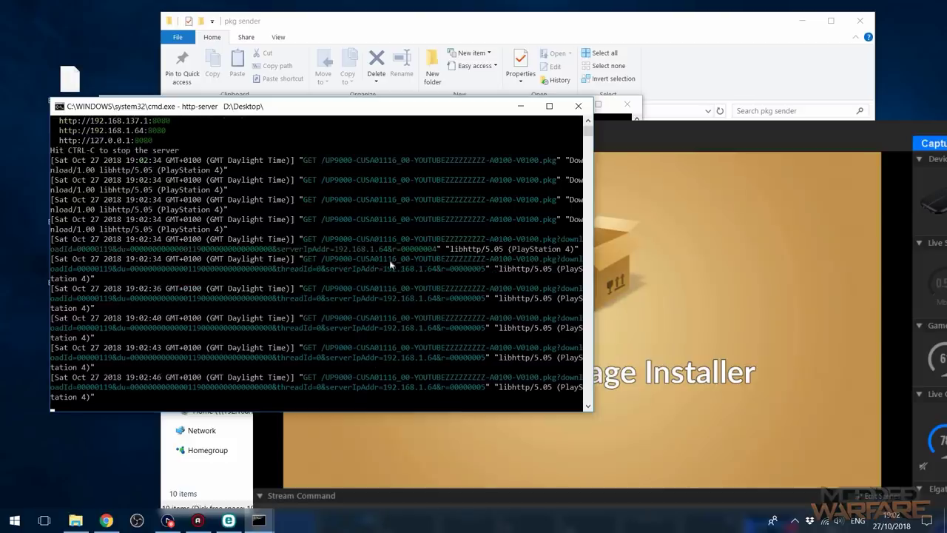
scroll(443, 311, "down", 3)
scroll(370, 315, "up", 3)
left_click_drag(663, 132, 640, 103)
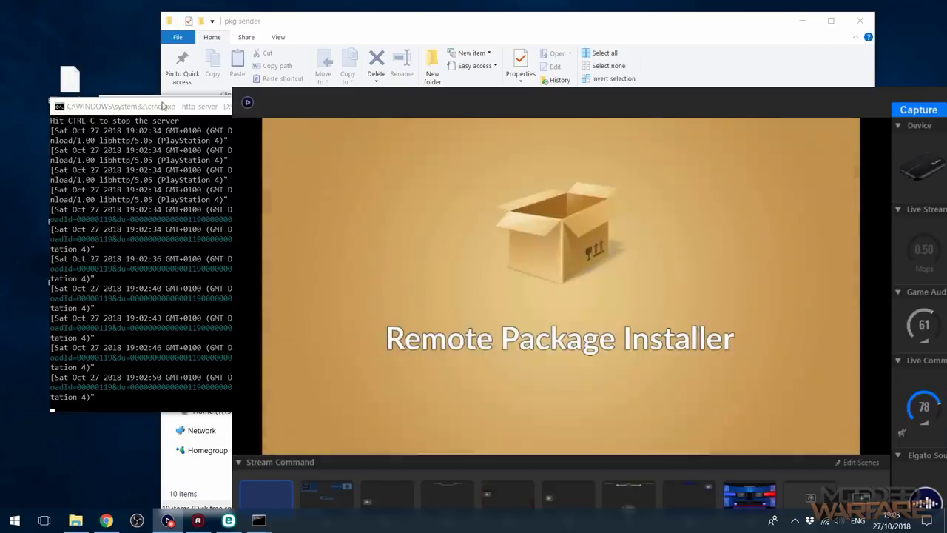
Close the http-server window and send EP4433-CUSA00265_00-MINECRAFTPS40000-A0100-V0102.pkg through Install_pkg.bat, bringing the PS4 capture view forward.
left_click(258, 520)
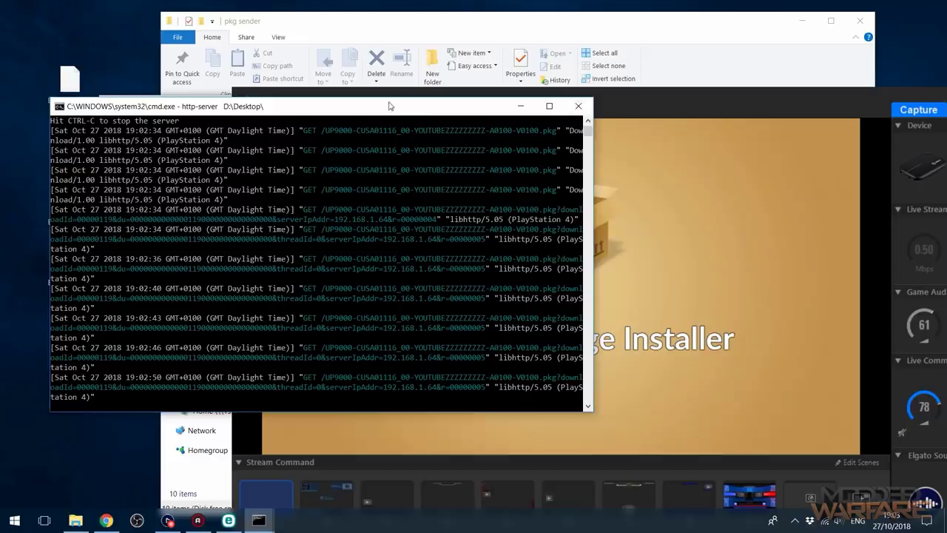
left_click(578, 106)
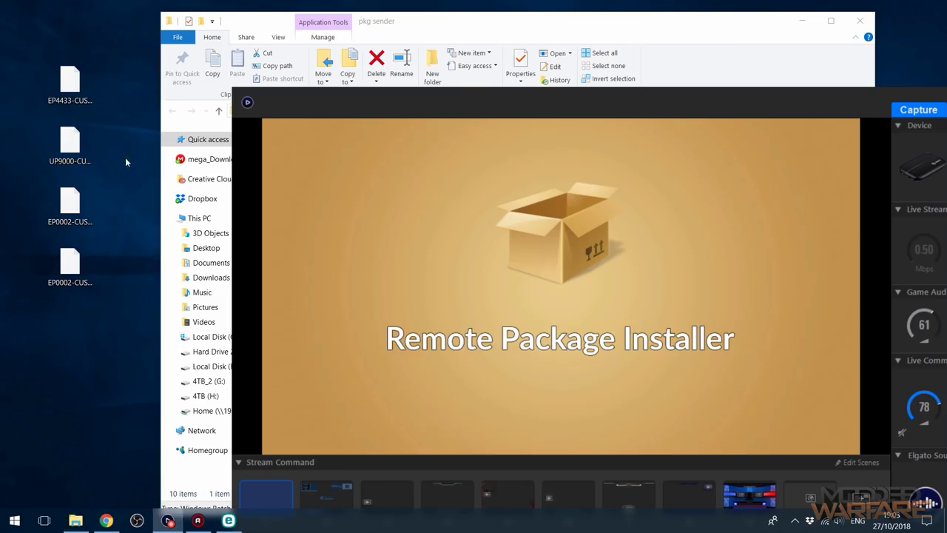
left_click(70, 82)
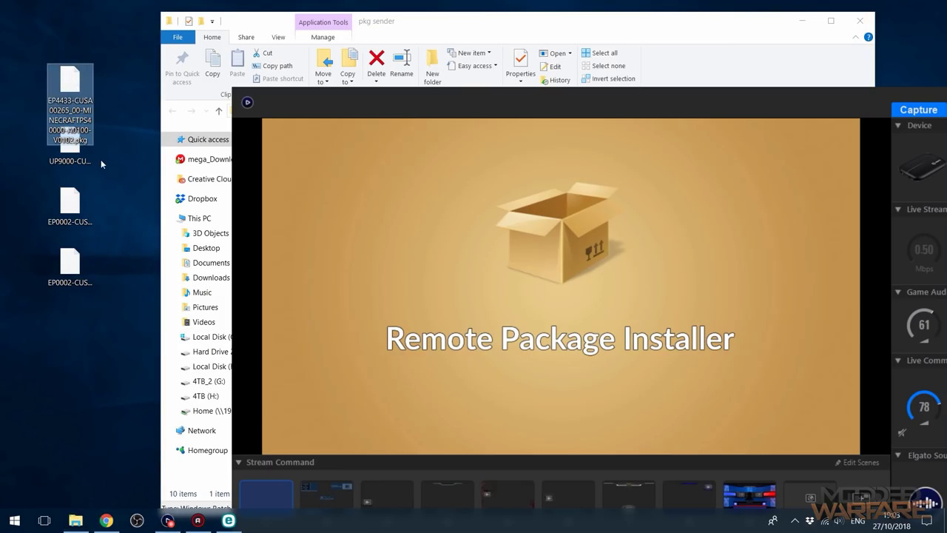
left_click(457, 13)
left_click(68, 103)
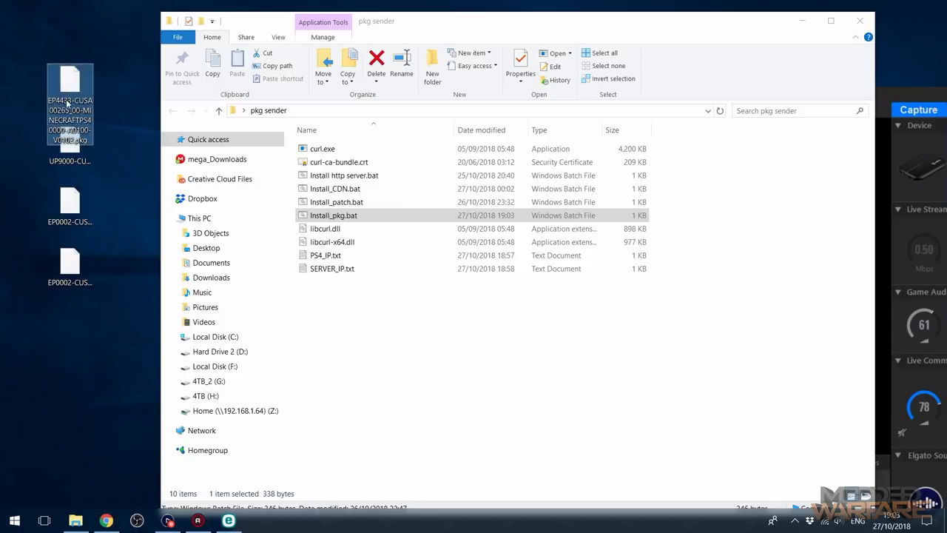
left_click_drag(68, 104, 423, 215)
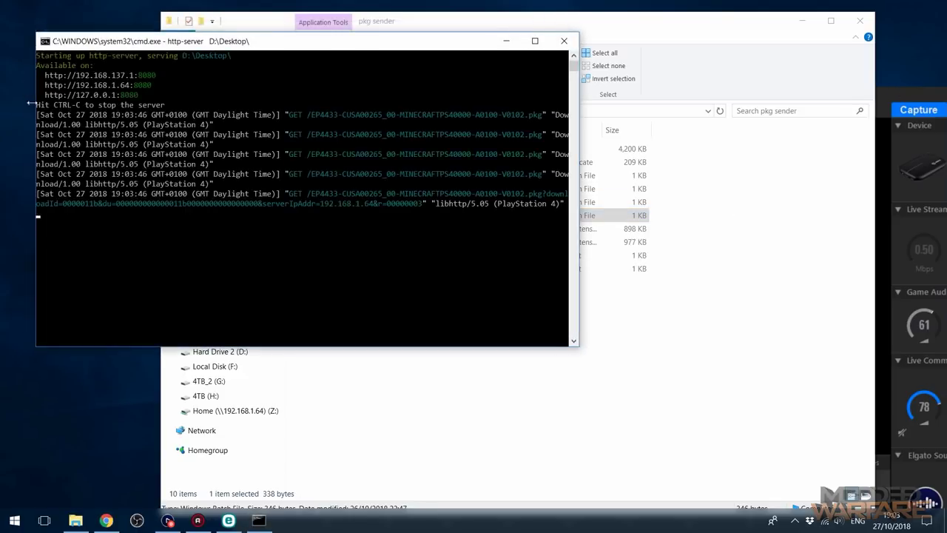
left_click(899, 91)
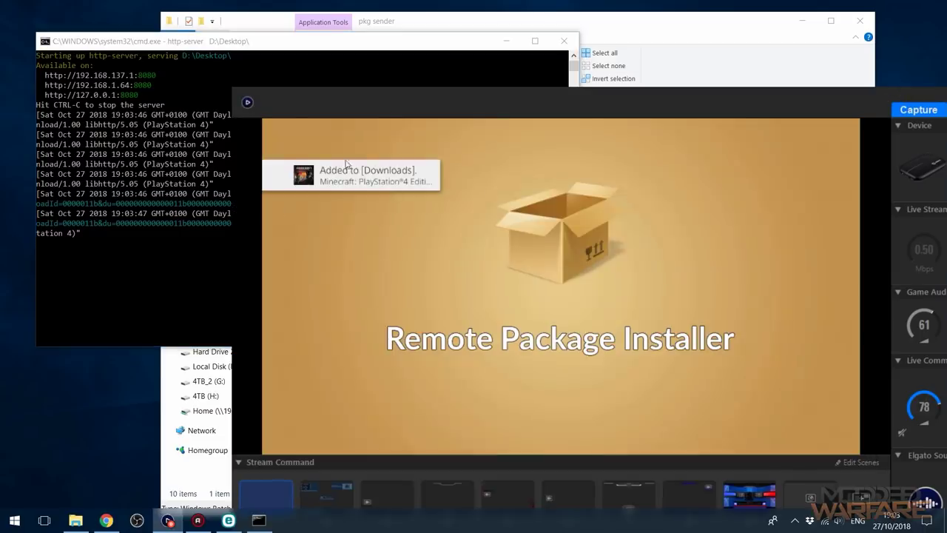
left_click_drag(502, 108, 429, 65)
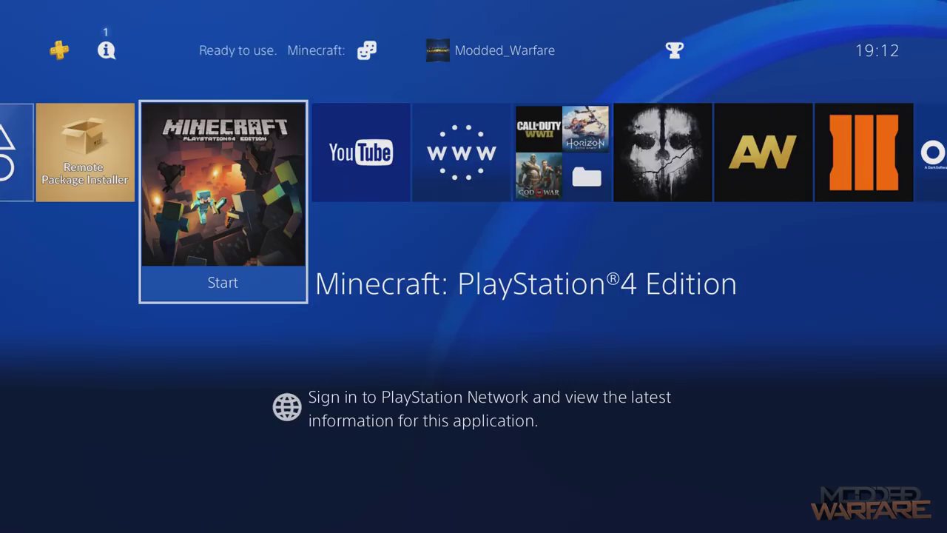
On the PS4, start Minecraft: PlayStation 4 Edition and accept the autosave notice to test the installed package.
key("Return")
key("Down")
key("Return")
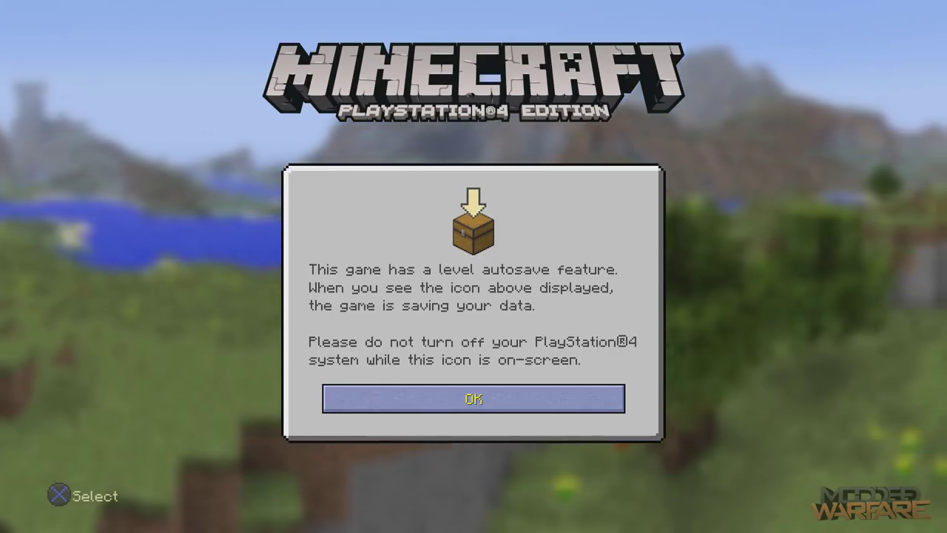
key("Return")
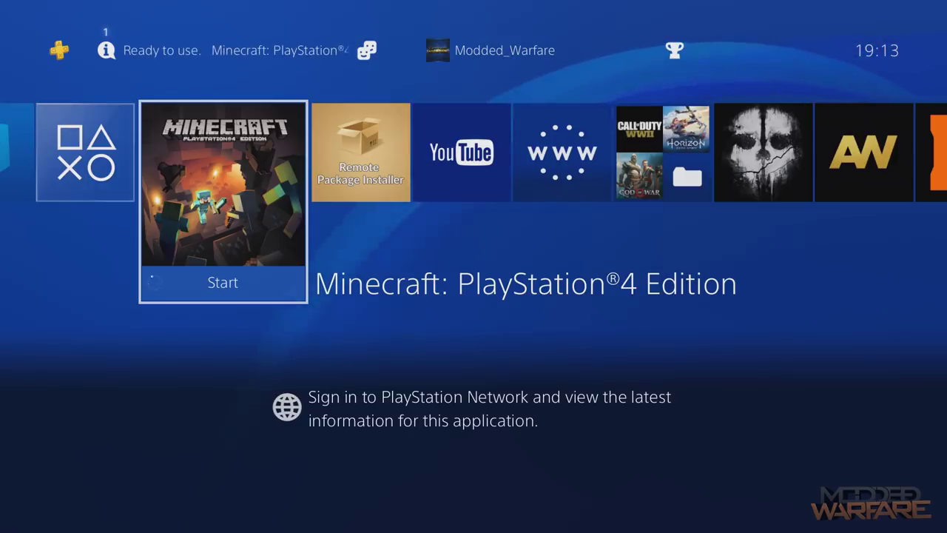
Browse the PS4 home screen for Call of Duty: Advanced Warfare and highlight it.
key("Left")
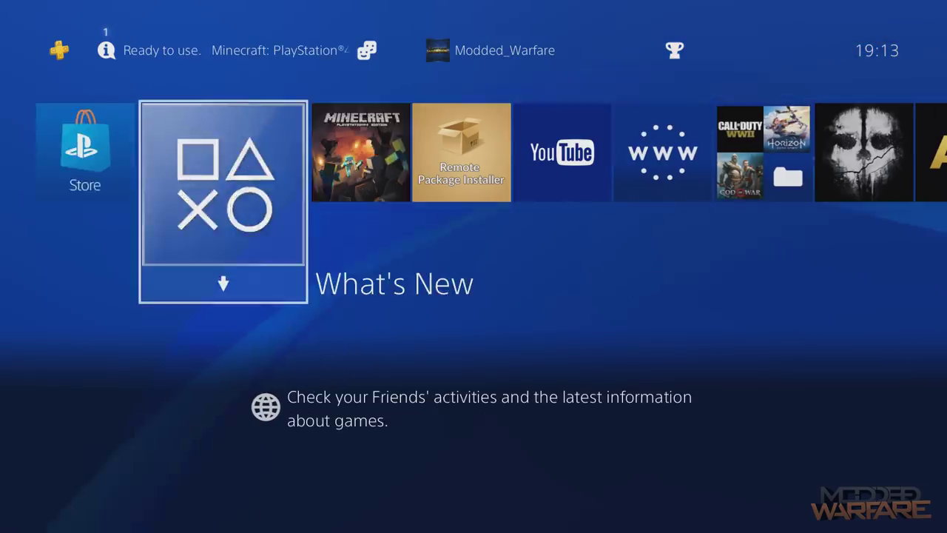
key("Right")
key("Right")
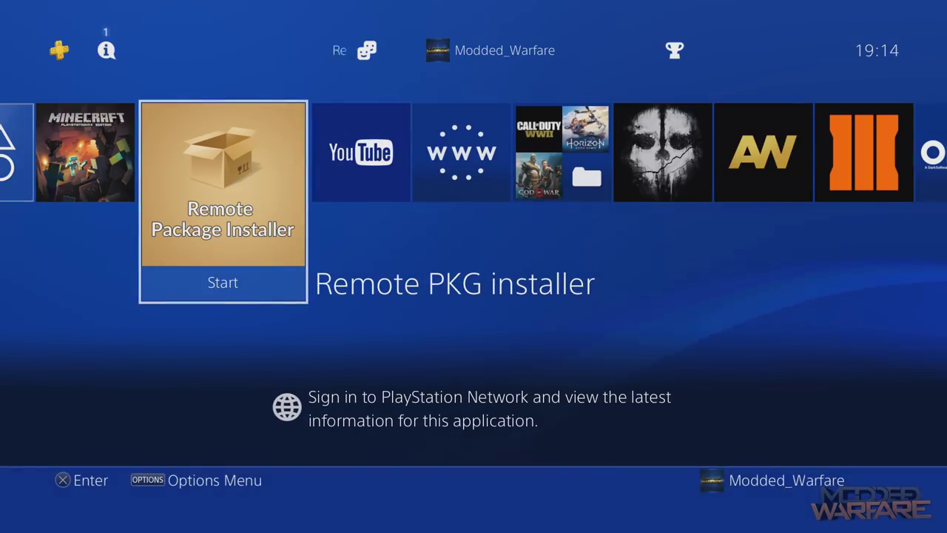
key("Right")
key("Right")
key("Right")
key("Right")
key("Right")
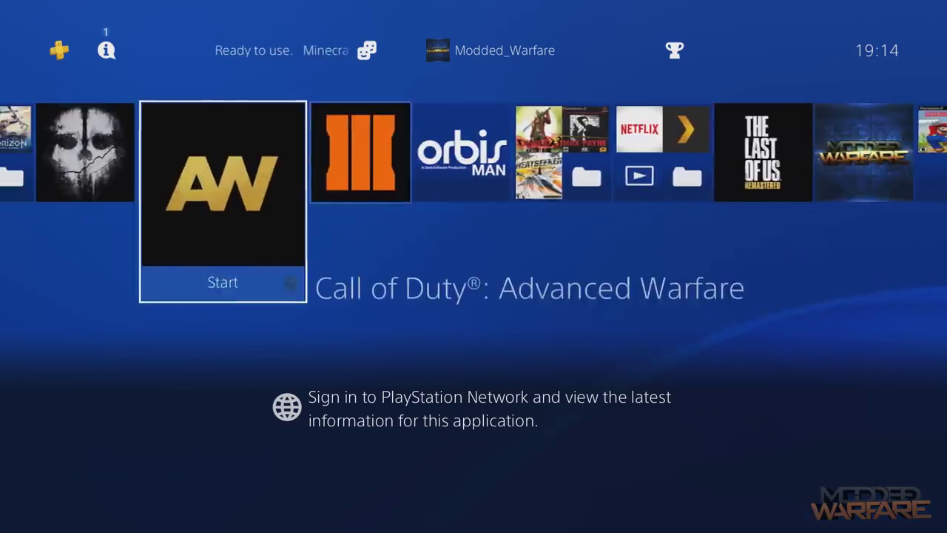
key("Left")
key("Left")
key("Right")
key("Right")
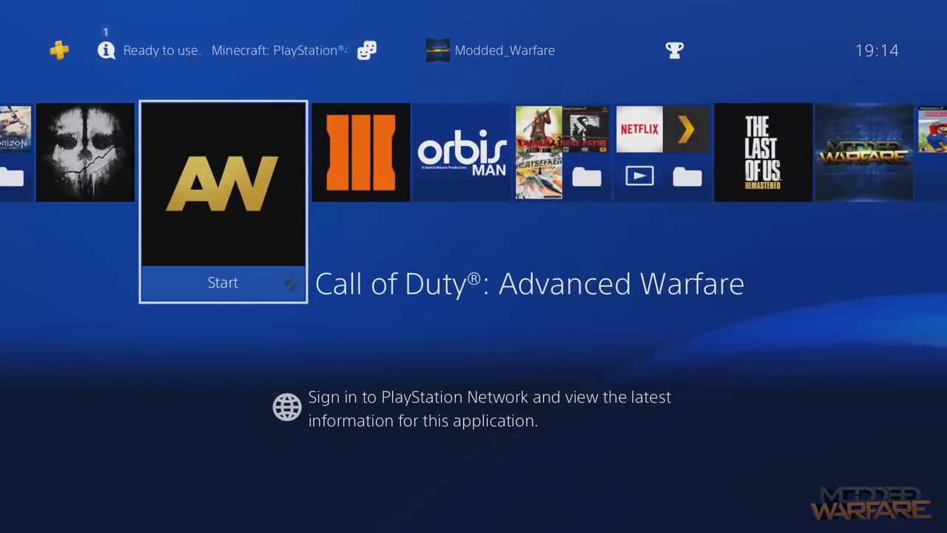
View the Information page of Call of Duty: Advanced Warfare to check its version, then return to the home screen.
key("o")
key("Down")
key("Down")
key("Down")
key("Down")
key("Down")
key("Down")
key("Return")
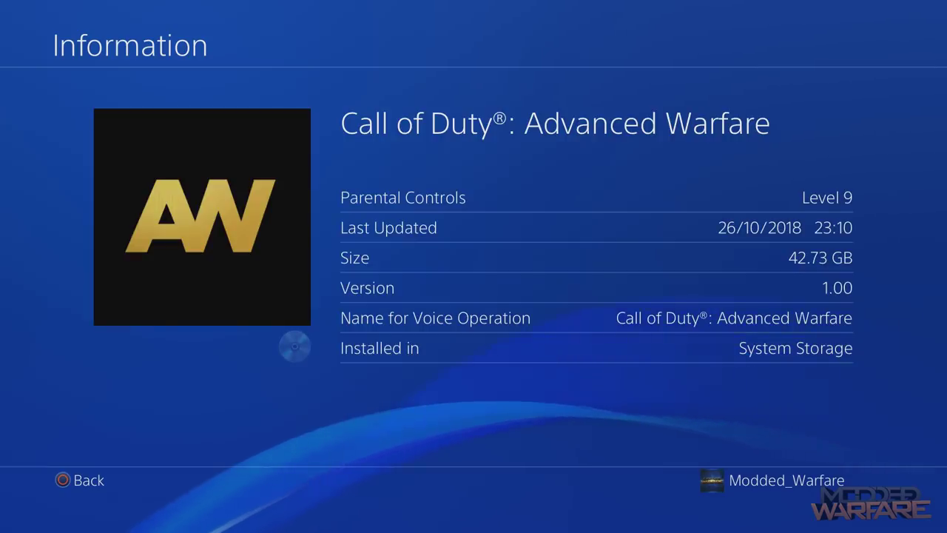
key("Escape")
key("Up")
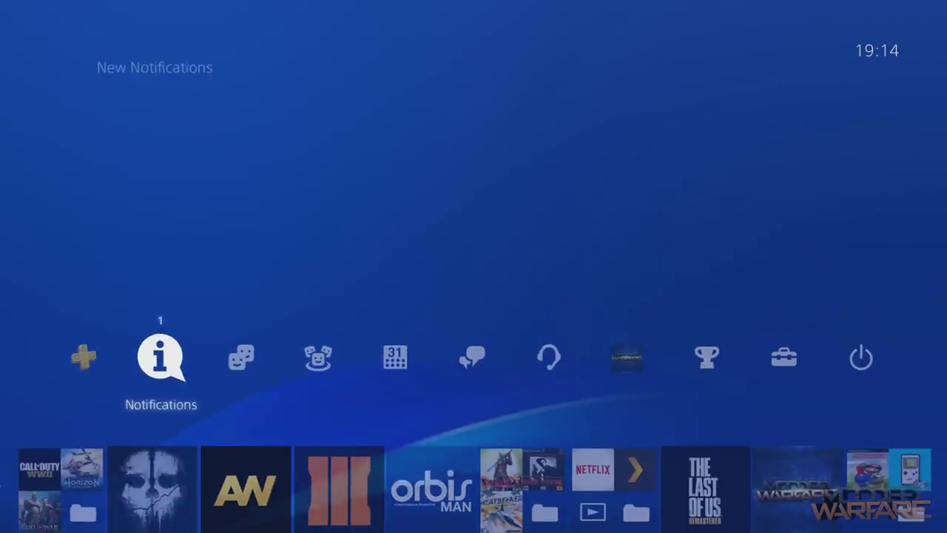
key("Down")
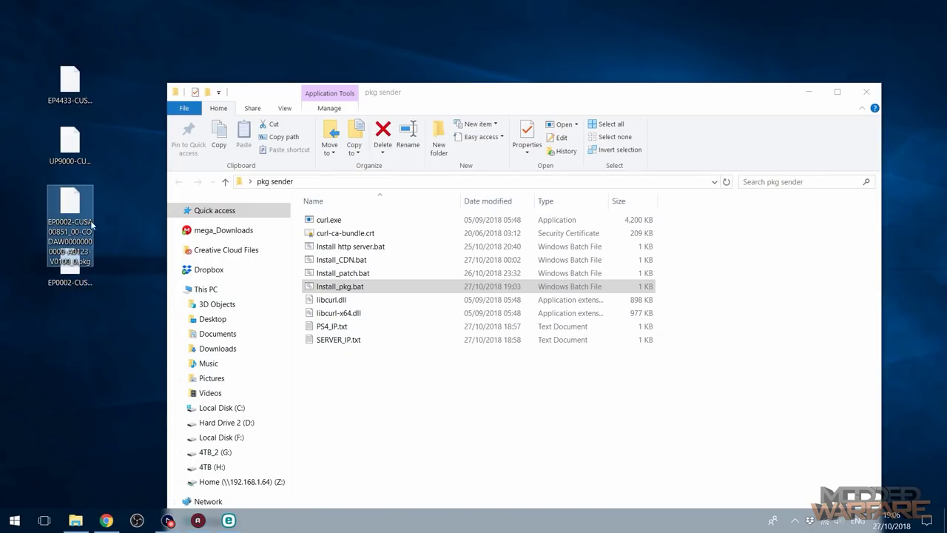
Examine the two Call of Duty: Advanced Warfare patch parts on the desktop, comparing the _0.pkg and _1.pkg file names.
left_click(77, 288)
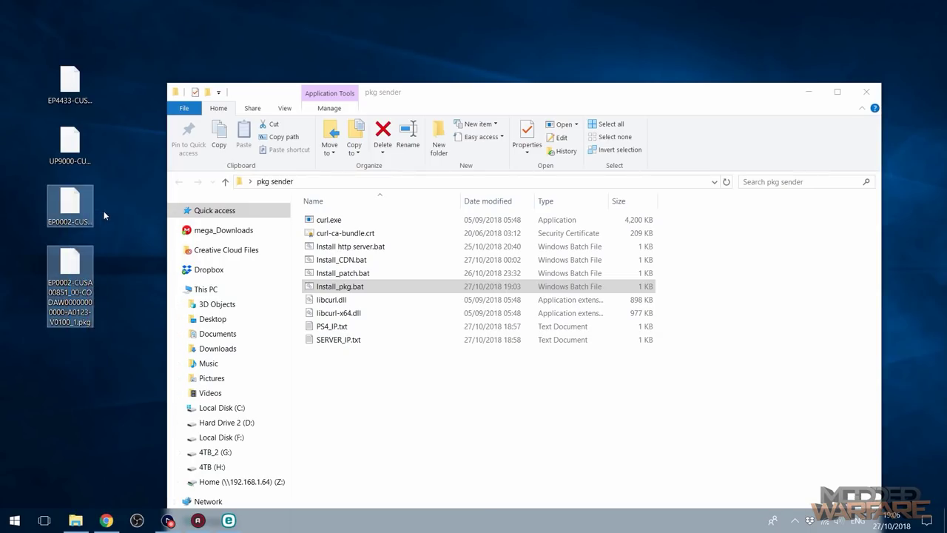
left_click(84, 202)
left_click(80, 281)
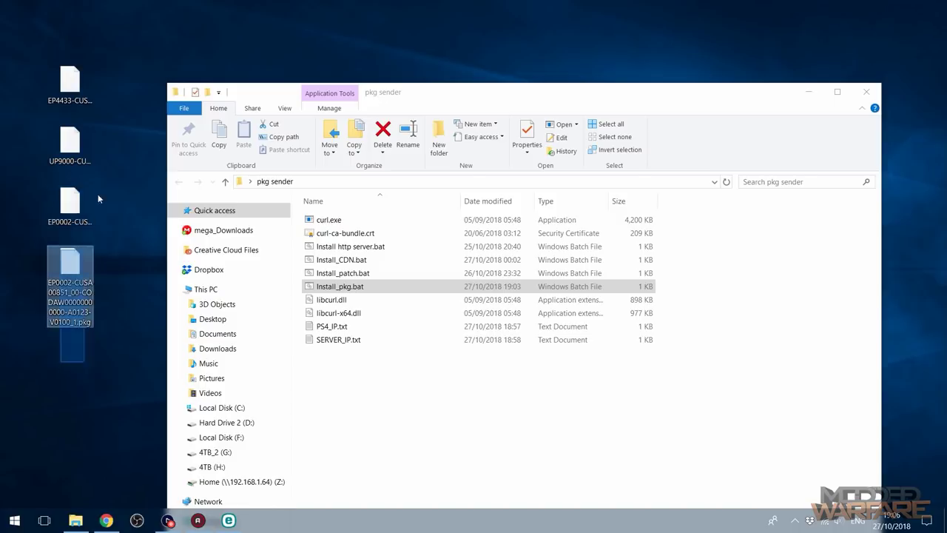
left_click_drag(99, 198, 103, 187)
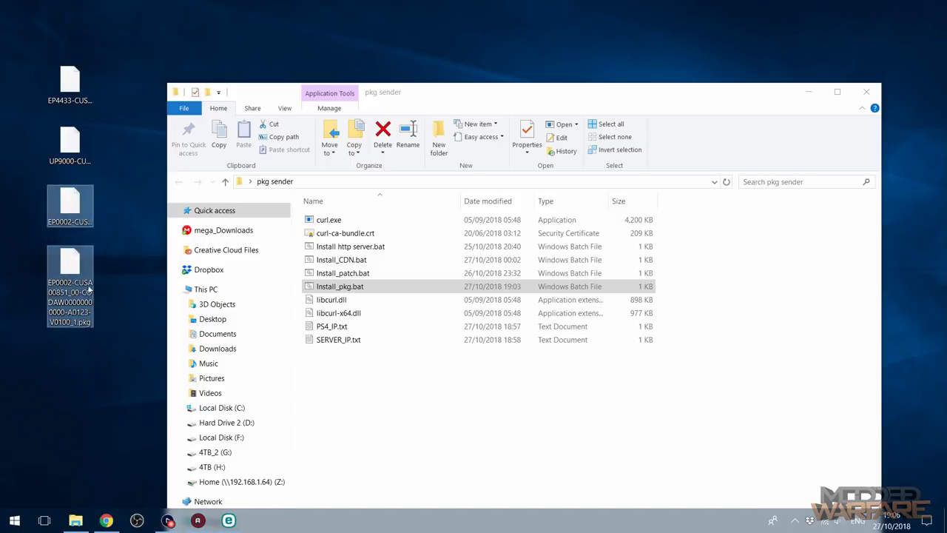
left_click(85, 212)
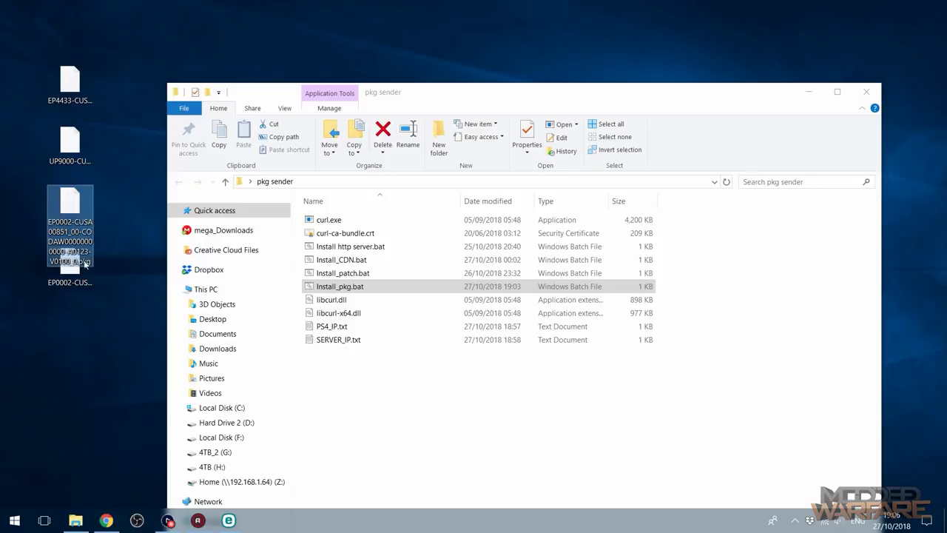
left_click(74, 291)
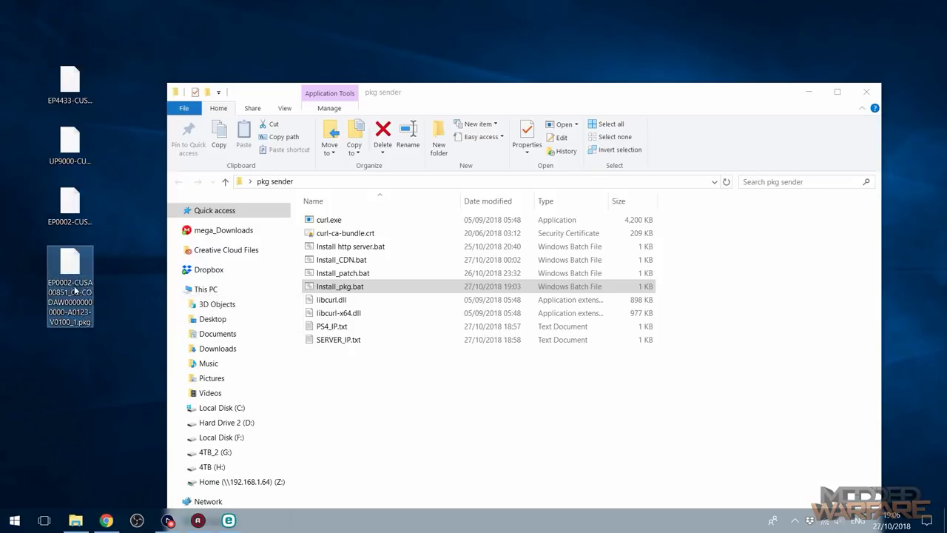
key("Up")
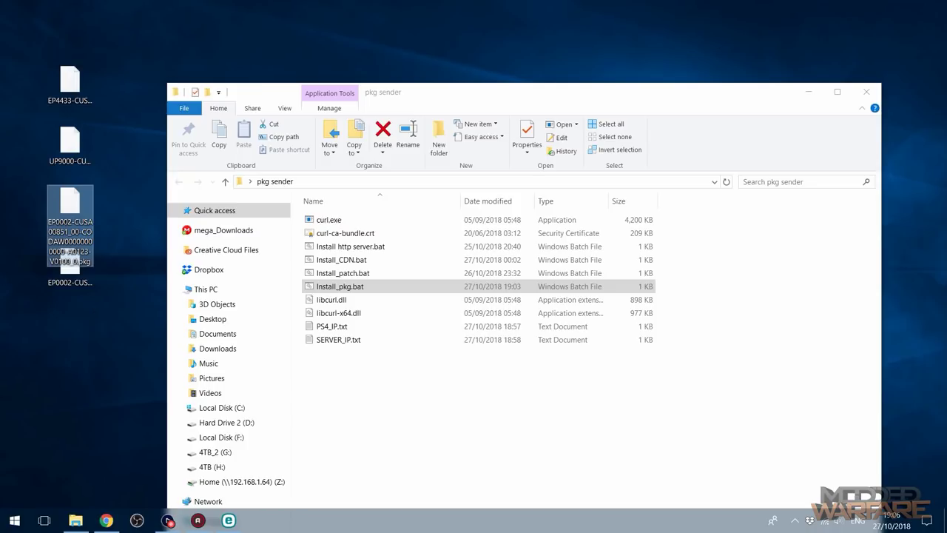
Check the Remote Package Installer in the PS4 capture view, then bring the pkg sender folder window in front of it.
left_click(167, 520)
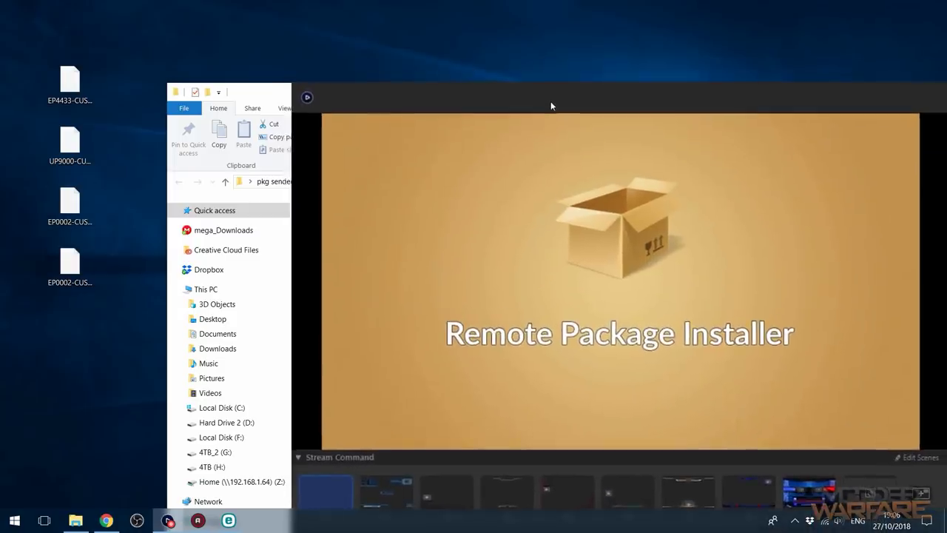
left_click(266, 94)
left_click_drag(498, 94, 511, 35)
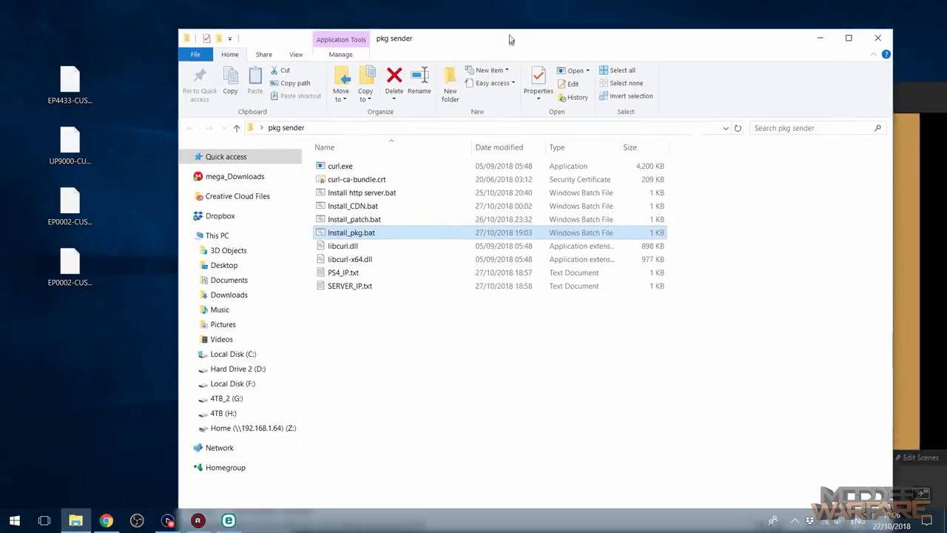
left_click_drag(36, 355, 104, 187)
left_click(81, 214)
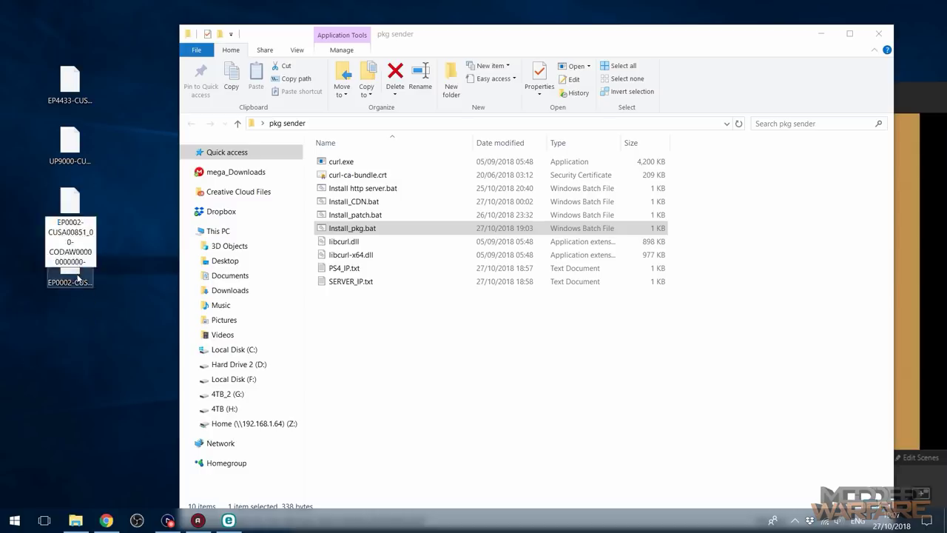
left_click_drag(146, 202, 59, 335)
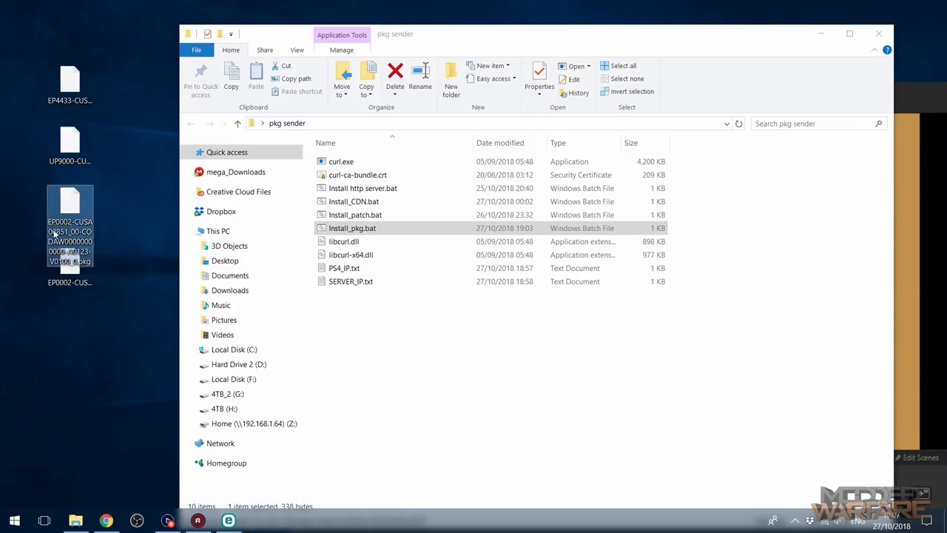
left_click_drag(77, 209, 394, 215)
left_click_drag(376, 81, 452, 193)
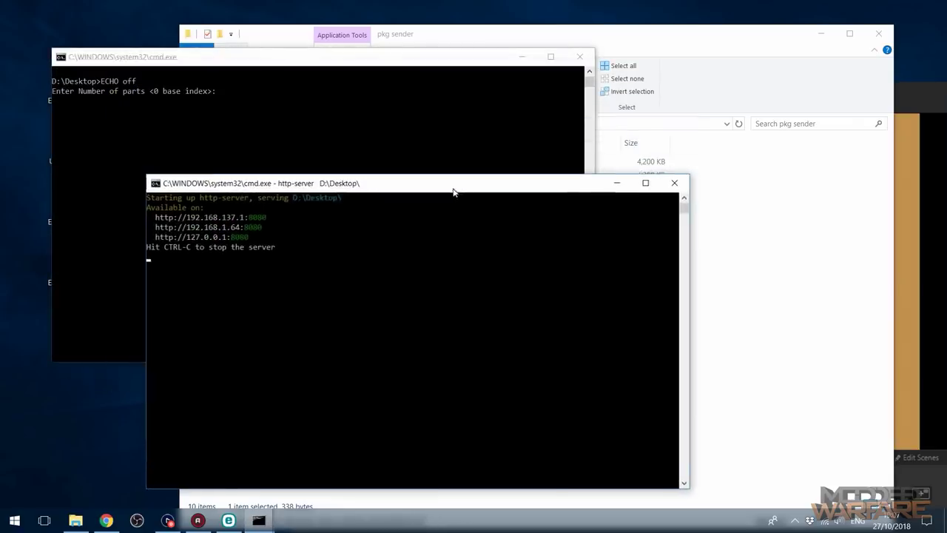
left_click_drag(227, 64, 370, 177)
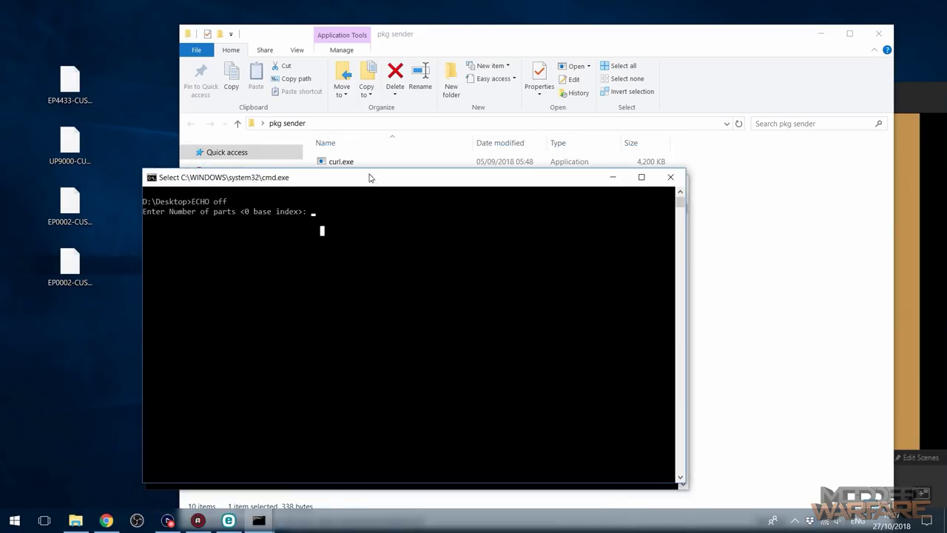
left_click(314, 214)
type("1")
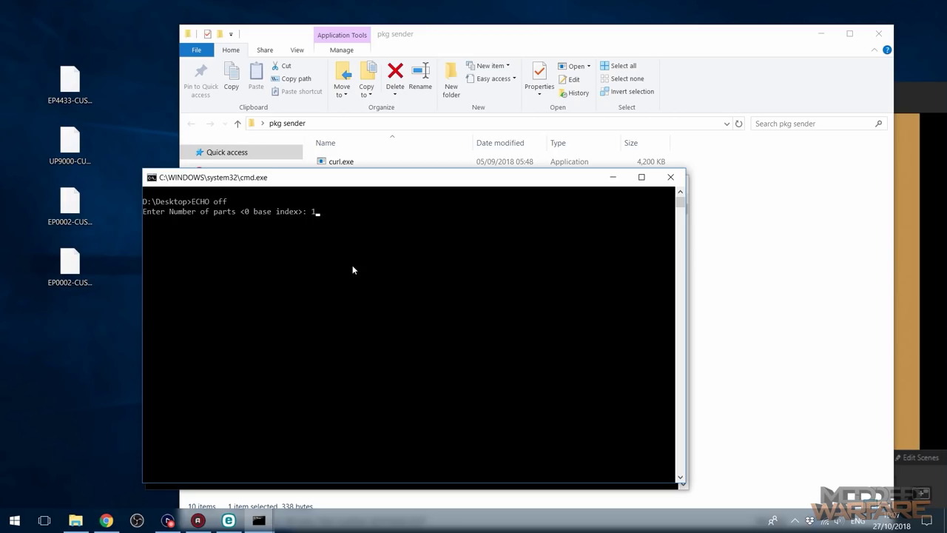
key("Return")
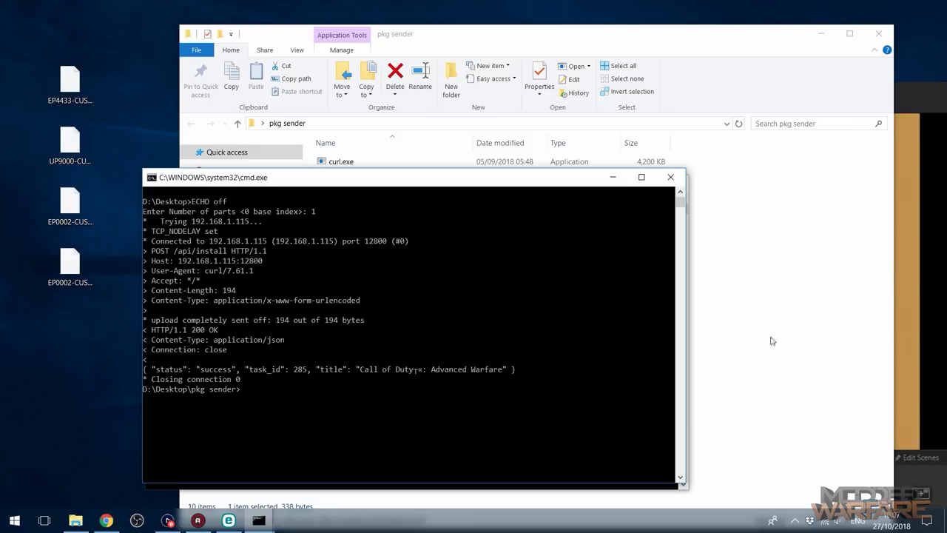
Bring the PS4 capture view forward and cancel and delete the Call of Duty: Advanced Warfare update in Downloads, then leave Notifications.
left_click(894, 93)
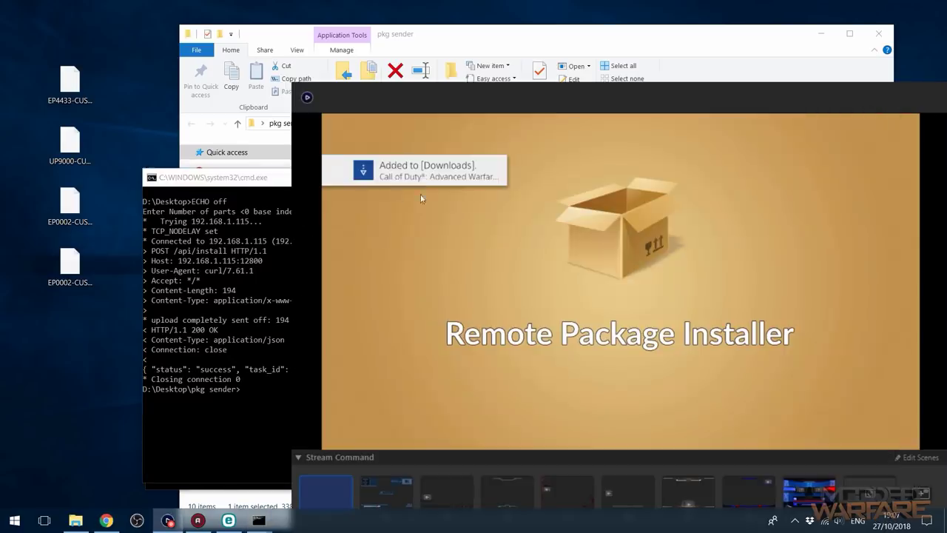
left_click_drag(645, 86, 472, 99)
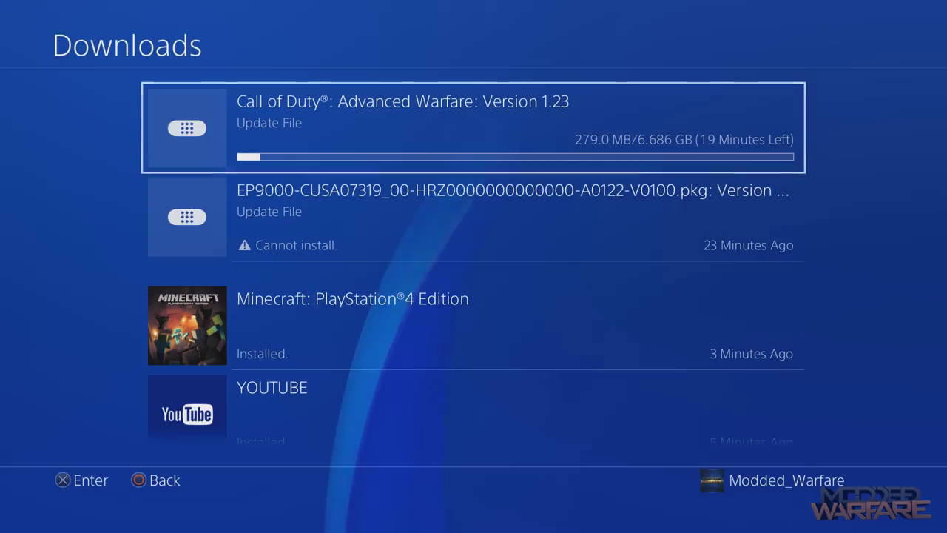
key("Return")
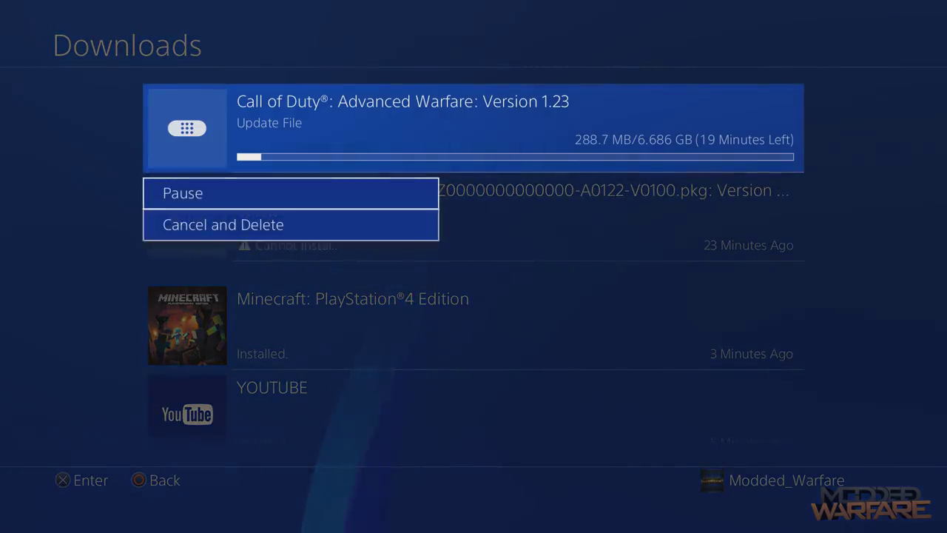
key("Down")
key("Return")
key("Escape")
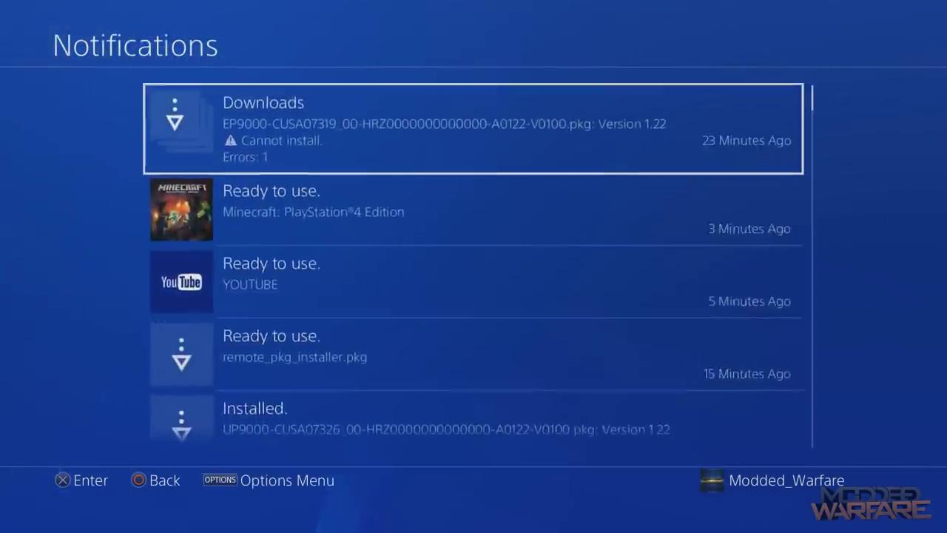
key("Escape")
key("Down")
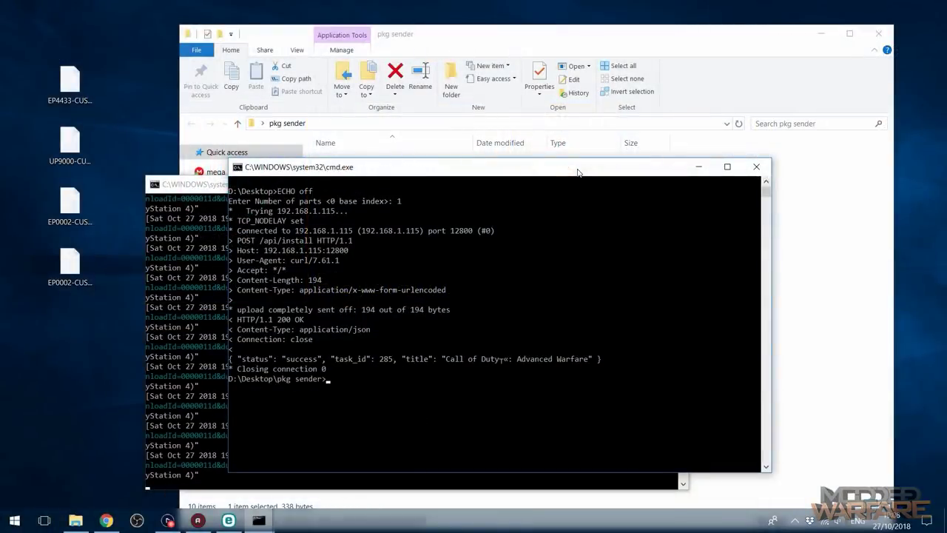
Close the patch command window, the http-server window and the pkg sender folder.
left_click(756, 166)
left_click(421, 244)
scroll(519, 280, "up", 7)
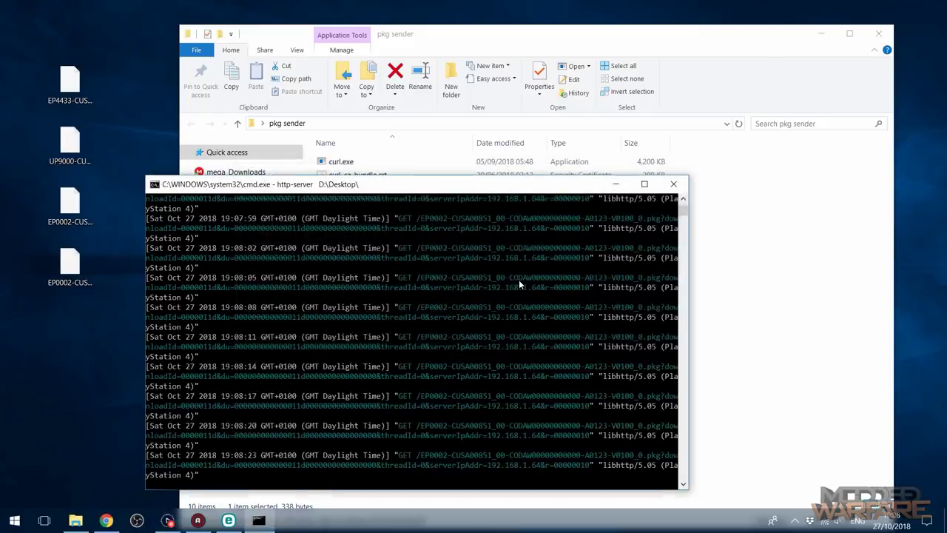
left_click(673, 184)
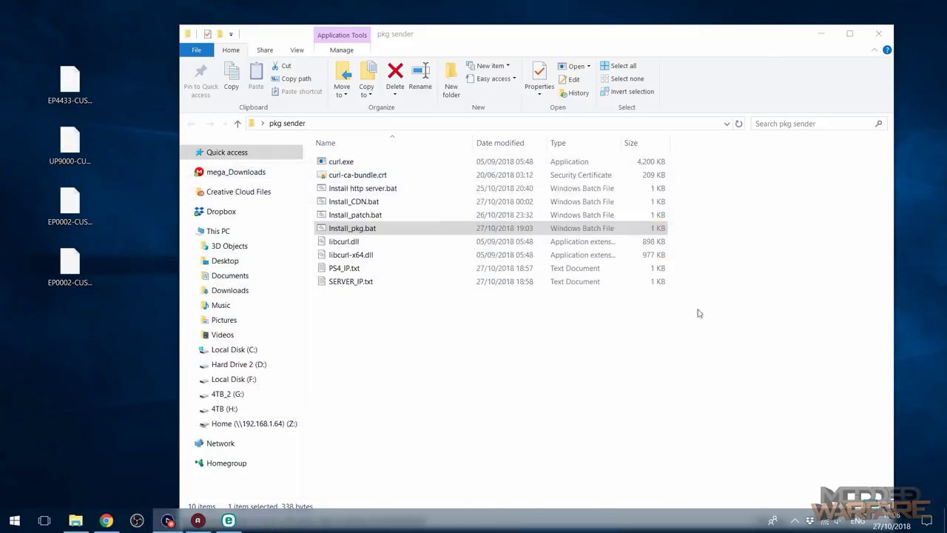
left_click_drag(412, 317, 739, 189)
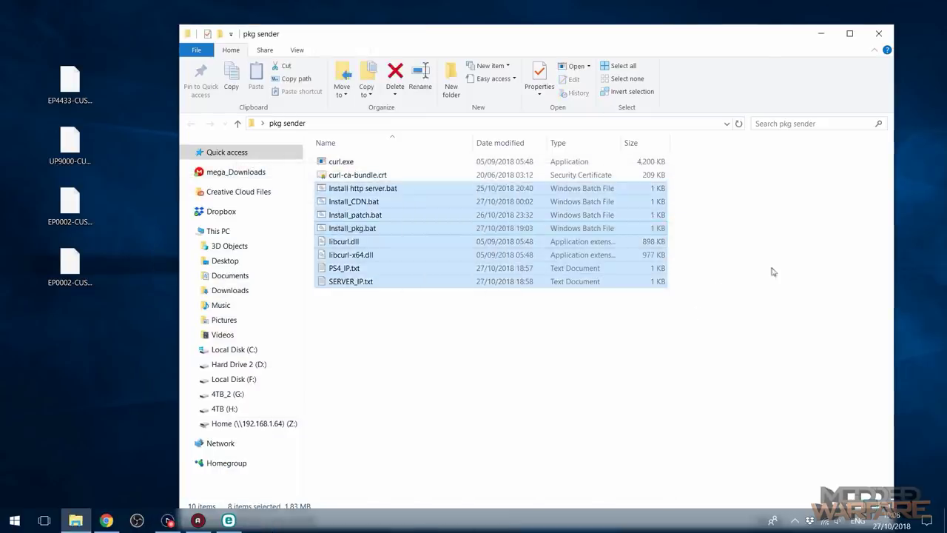
left_click(878, 33)
Open the UwAmp folder on the desktop, start UwAmp.exe and clear the folder window out of the way.
left_click_drag(20, 344, 145, 79)
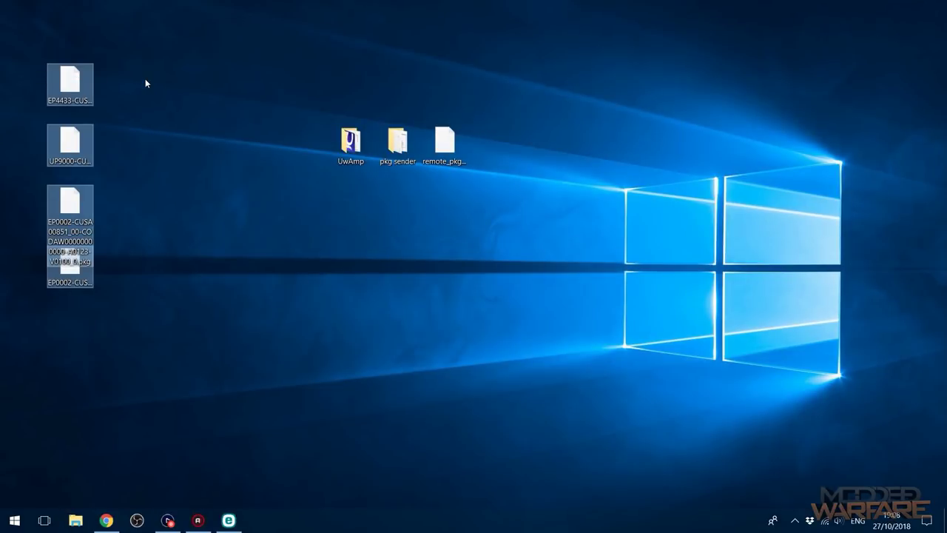
left_click(145, 81)
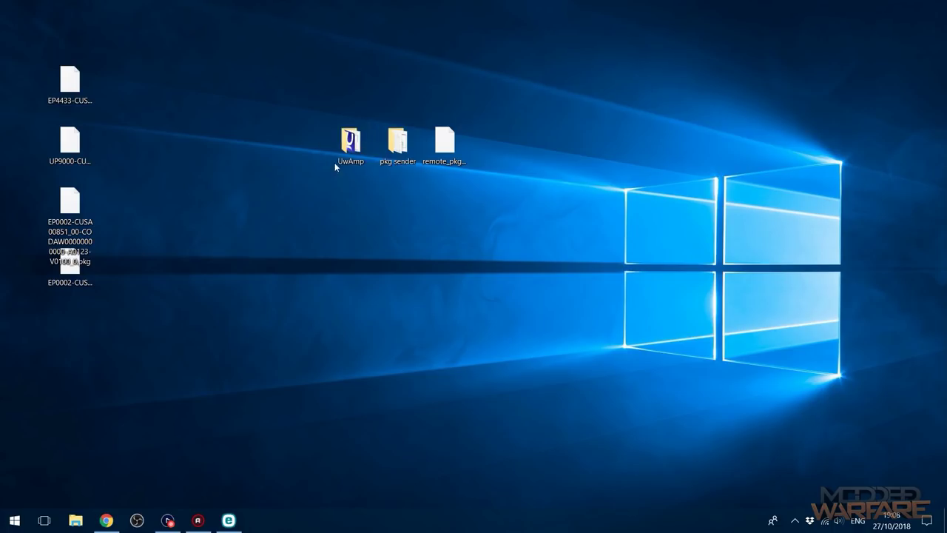
left_click_drag(311, 215, 357, 91)
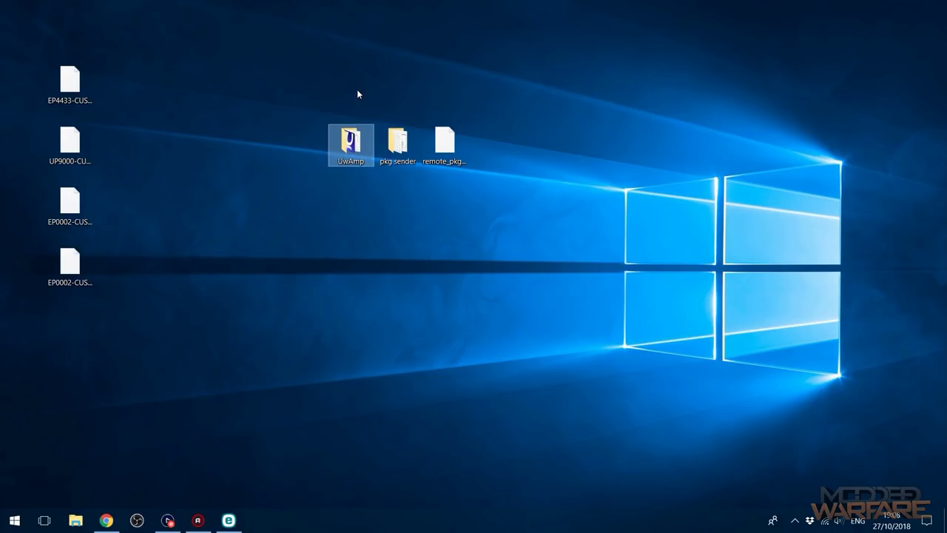
double_click(349, 161)
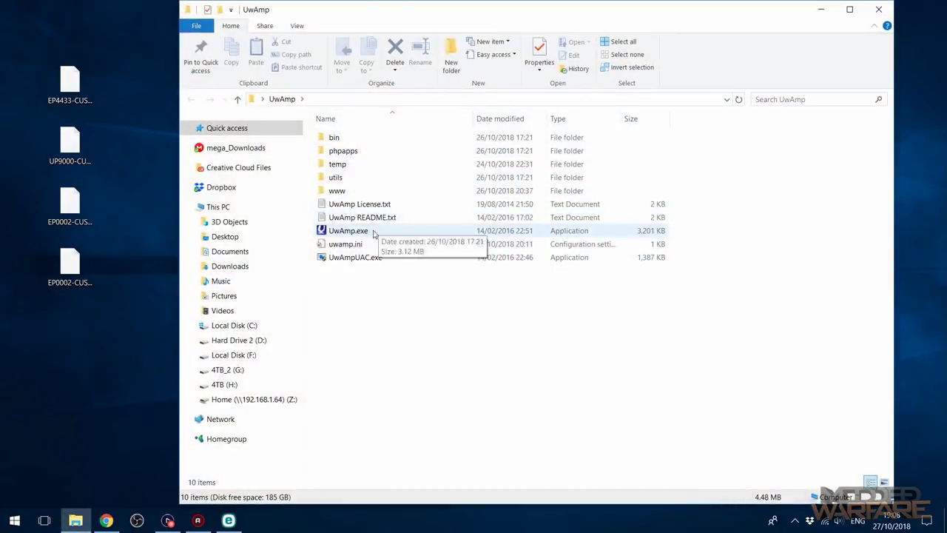
left_click(373, 230)
left_click(820, 11)
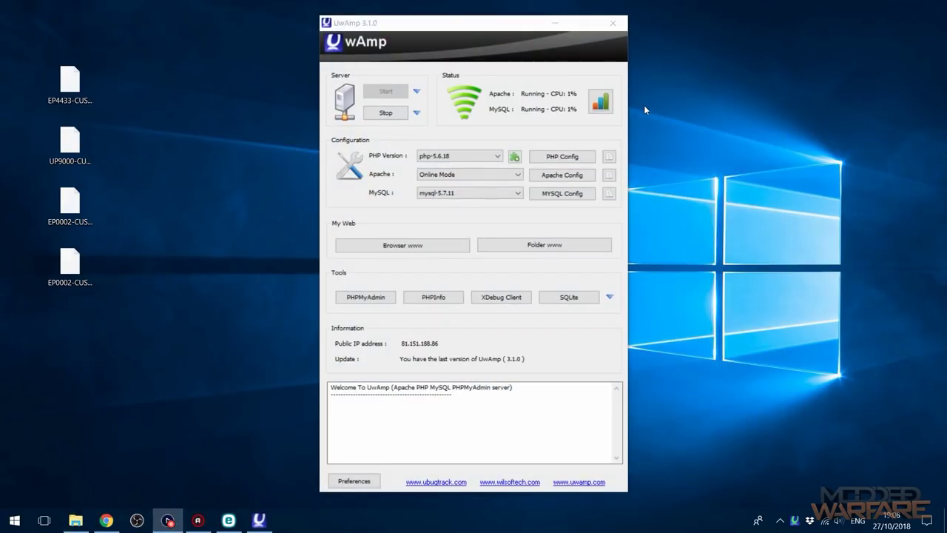
left_click_drag(483, 28, 477, 40)
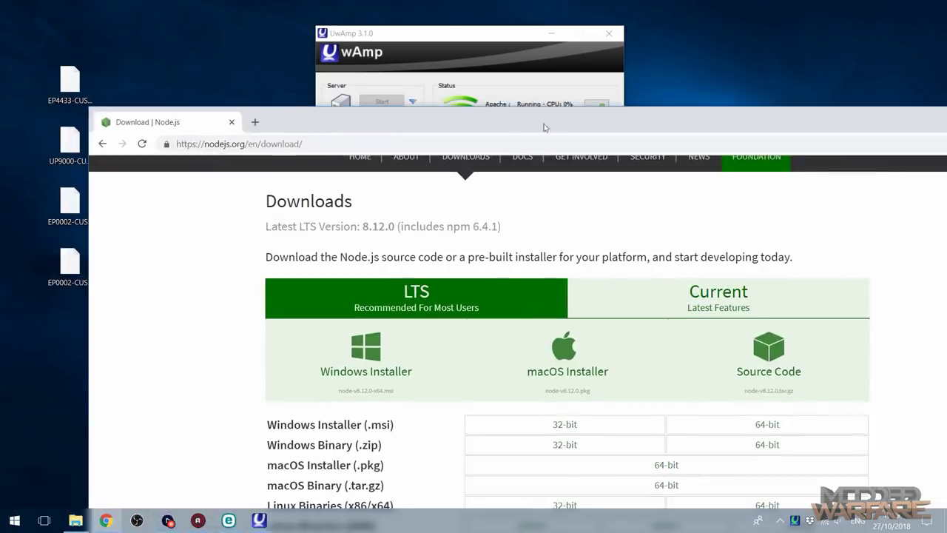
In Chrome, load 192.168.1.64:8080 to open the PS4 Remote Package Installer GUI and highlight its page heading.
left_click(267, 144)
type("192.168.1.64:8080")
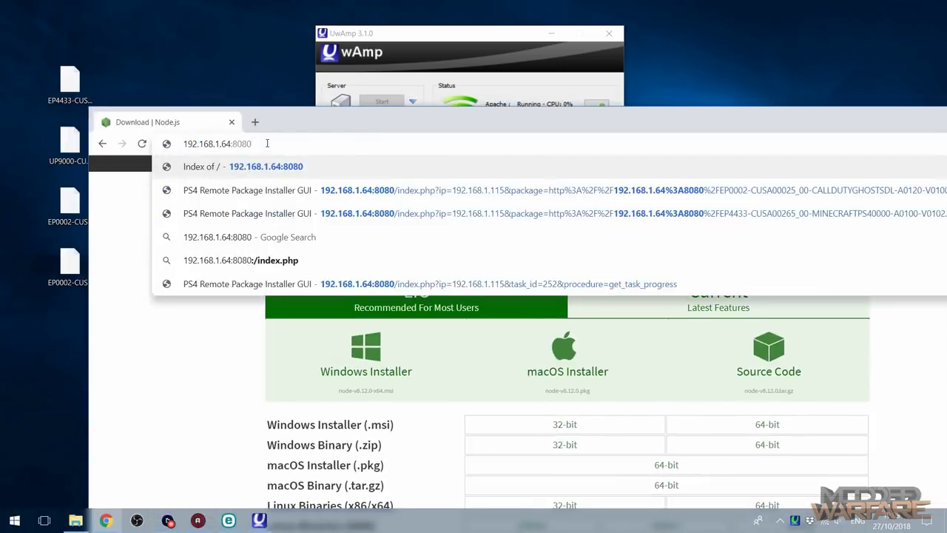
key("Return")
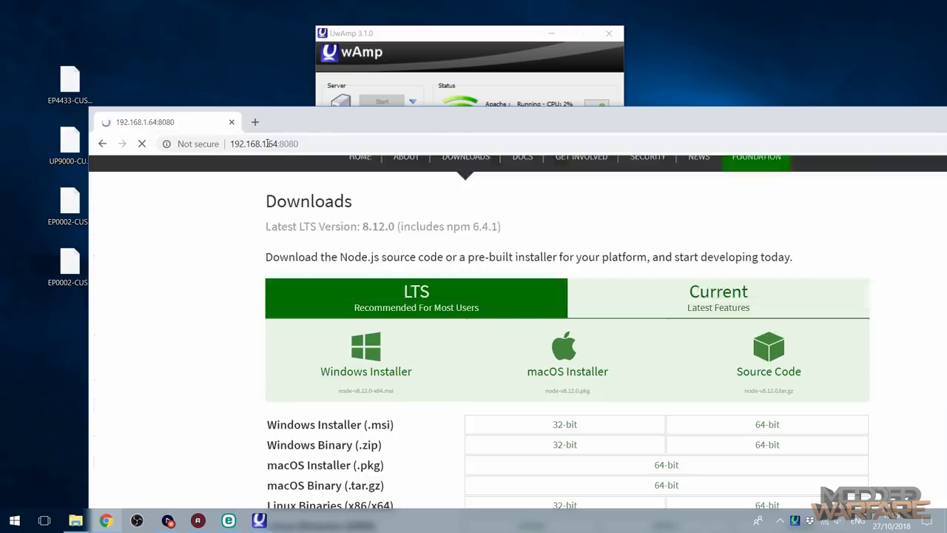
double_click(466, 111)
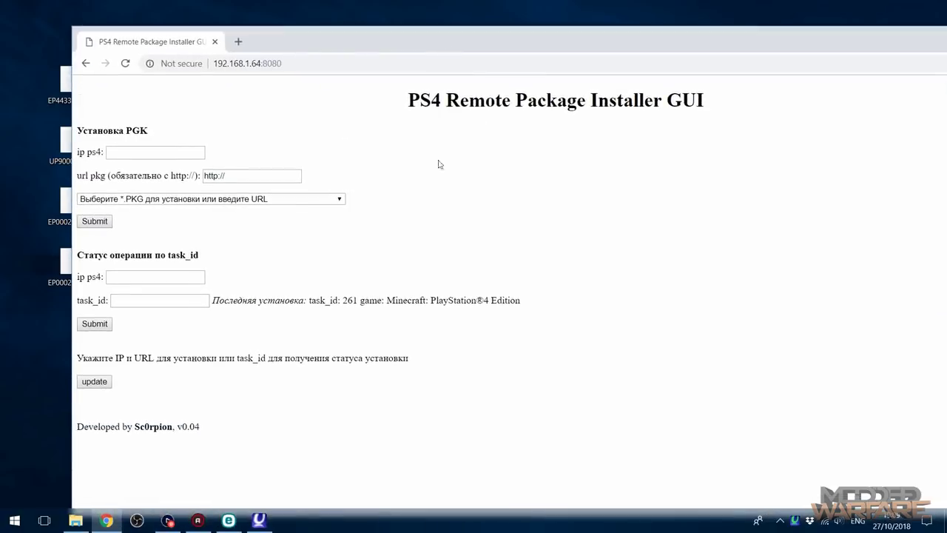
left_click_drag(362, 96, 774, 95)
left_click_drag(730, 44, 701, 119)
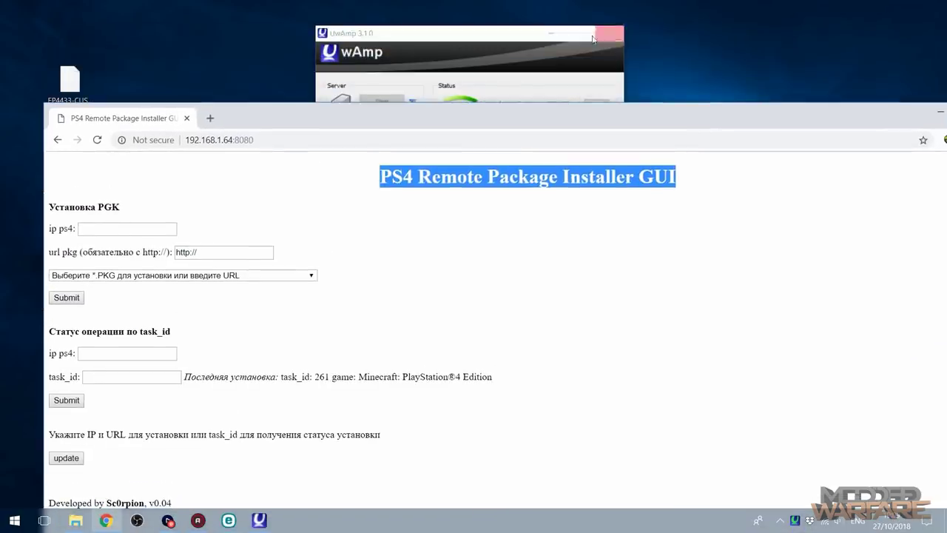
Uncover the desktop, open the www folder inside UwAmp and select the desktop file EP4433-CUSA00265_00-MINECRAFTPS40000-A0100-V0102.pkg.
left_click_drag(575, 92, 711, 62)
left_click_drag(554, 71, 481, 316)
double_click(351, 142)
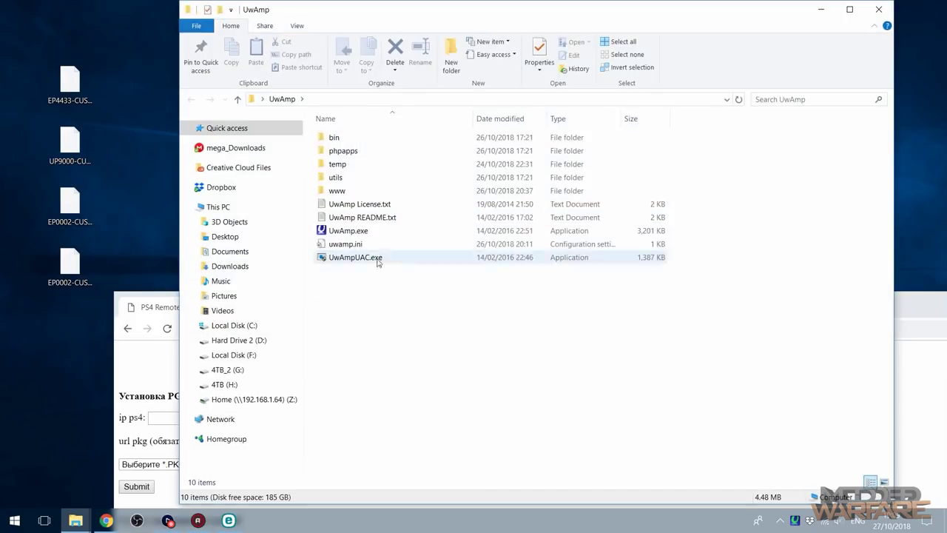
double_click(346, 191)
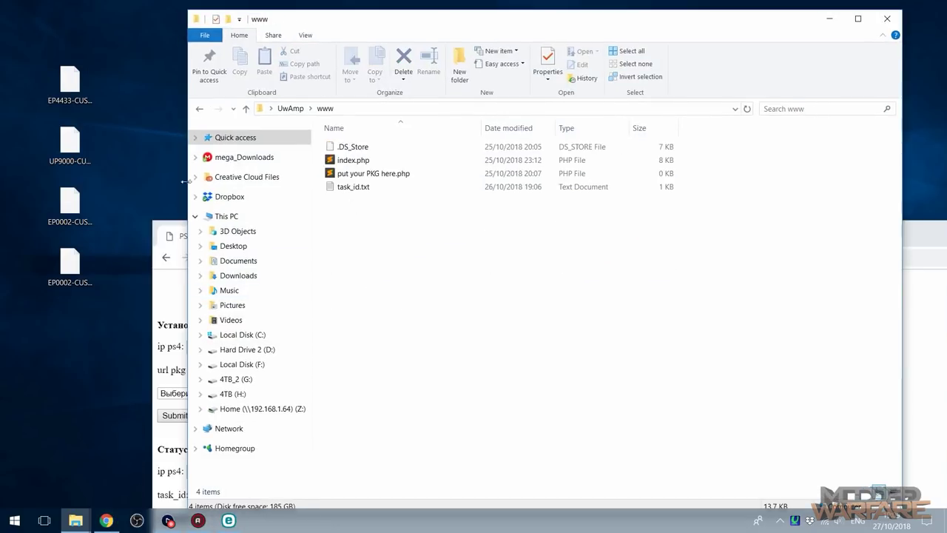
left_click(77, 105)
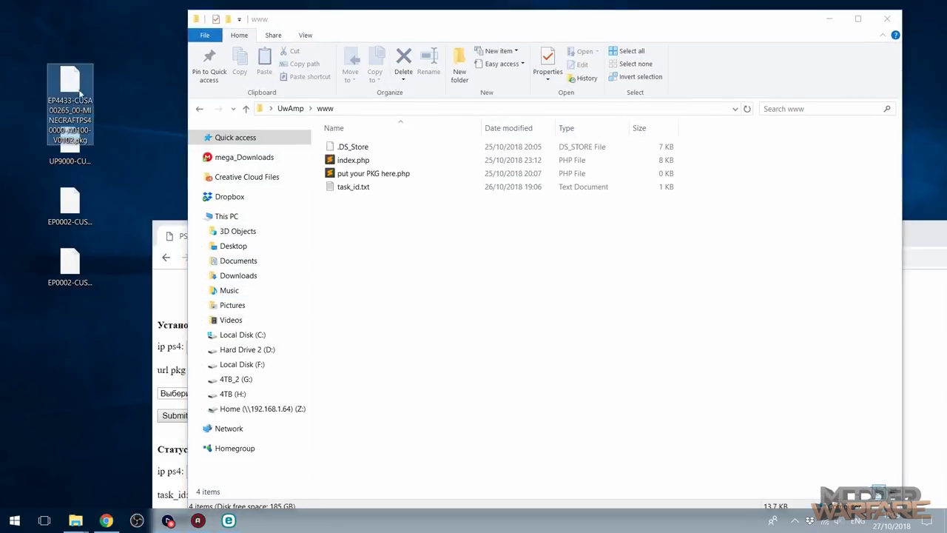
Move the Minecraft and YouTube PKG files from the desktop into the www folder, and reload the installer GUI in a maximised Chrome window.
left_click_drag(80, 108, 514, 303)
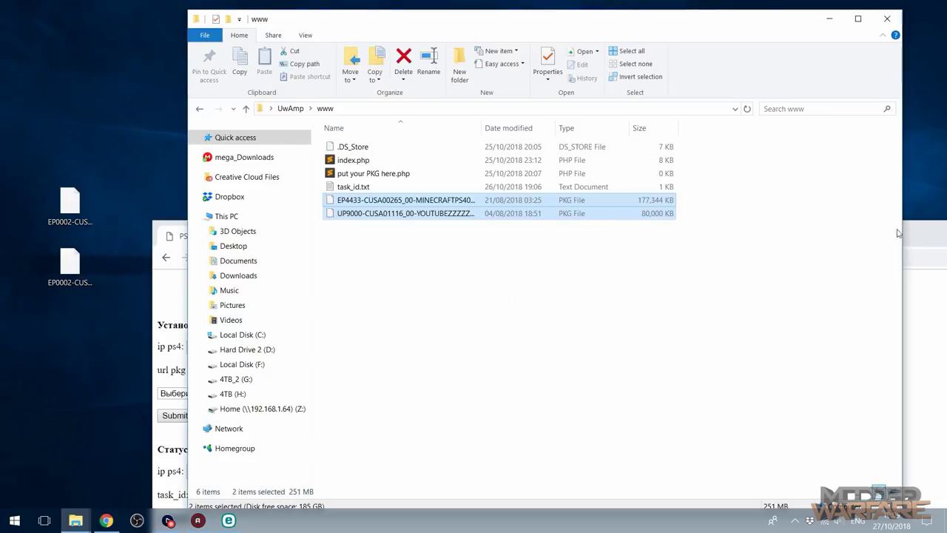
left_click_drag(898, 233, 785, 26)
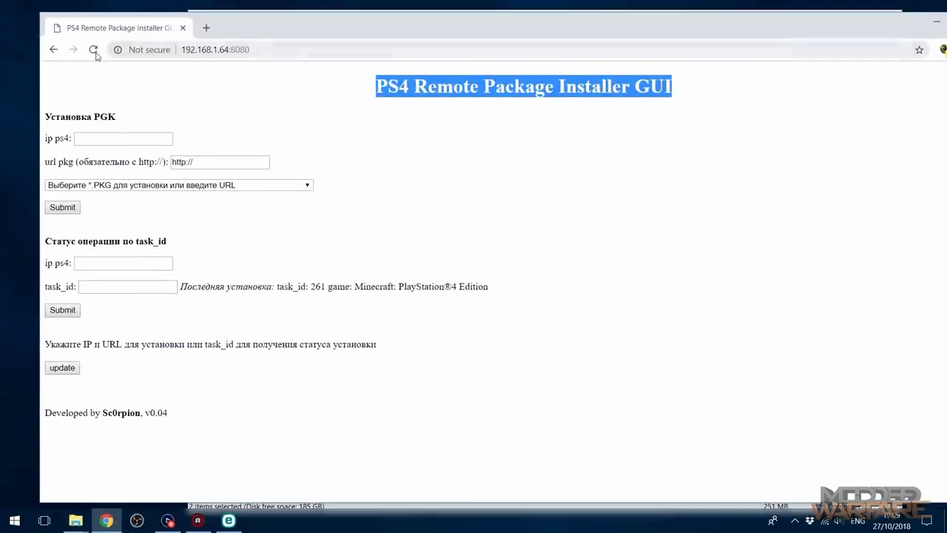
left_click(93, 49)
double_click(307, 33)
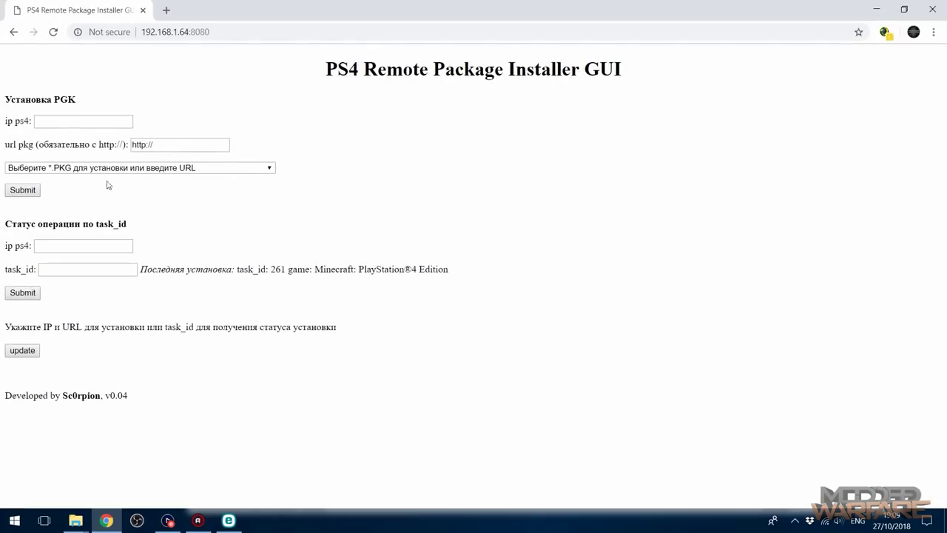
Set the installation's PS4 IP to 192.168.1.115 and choose EP4433-CUSA00265_00-MINECRAFTPS40000-A0100-V0102.pkg as the package.
left_click(60, 122)
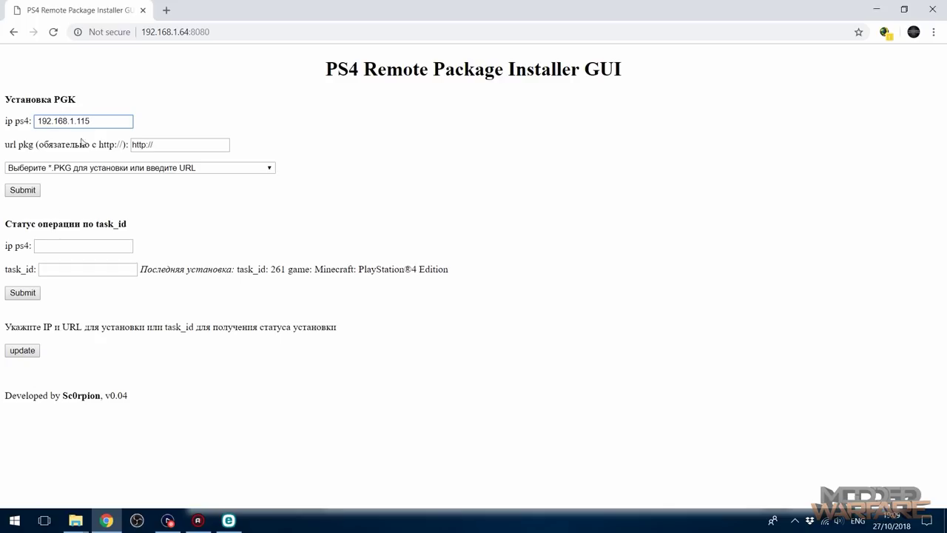
left_click(152, 168)
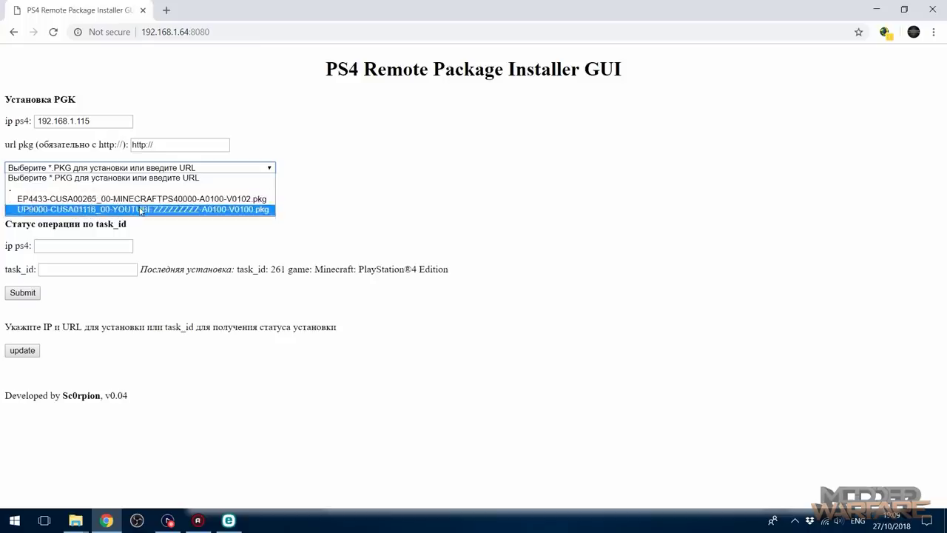
left_click(138, 200)
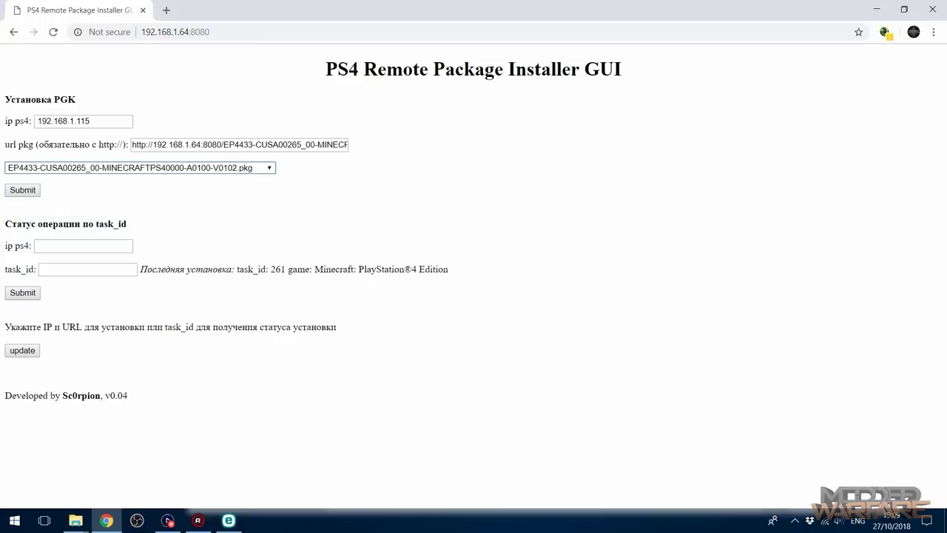
Bring up the PS4 capture preview, remove the leading space from the PS4 IP and submit the Minecraft install request.
key("alt+Tab")
left_click_drag(786, 53, 666, 49)
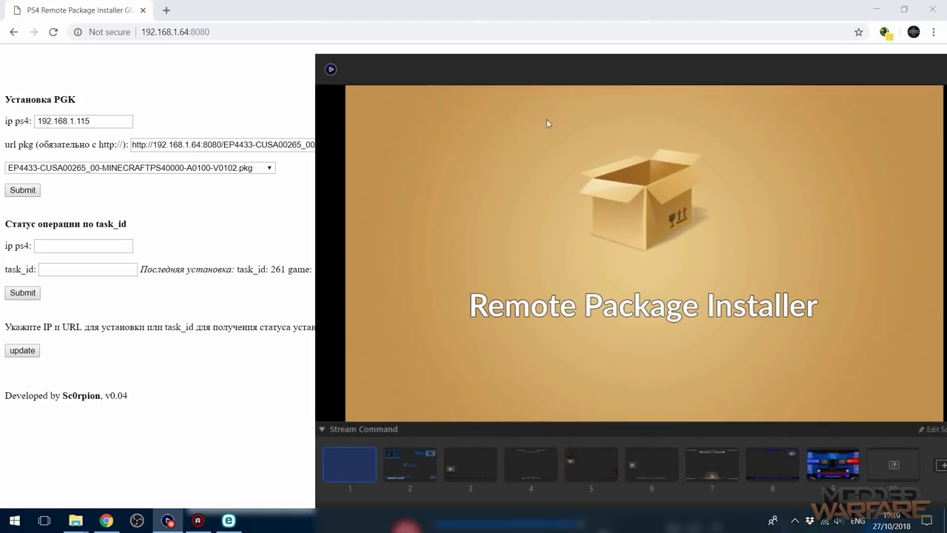
left_click(30, 194)
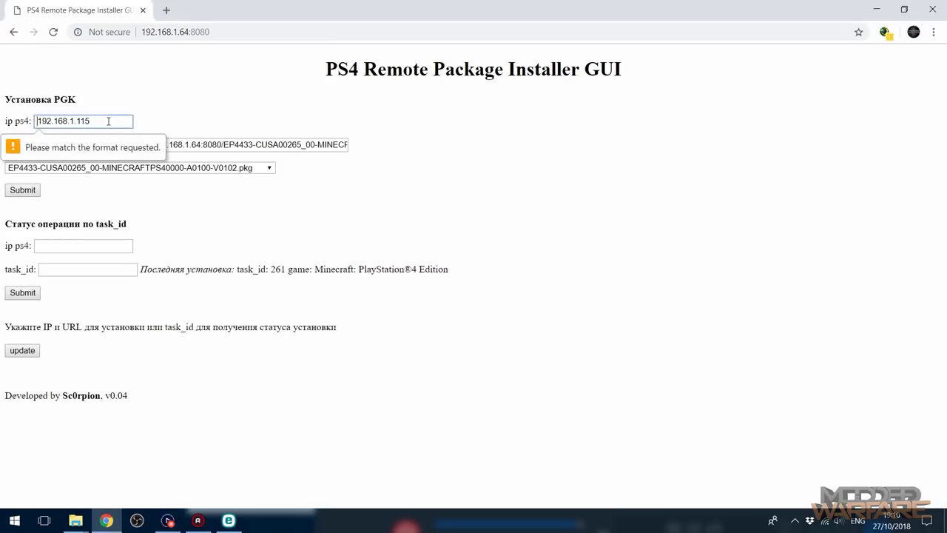
key("Delete")
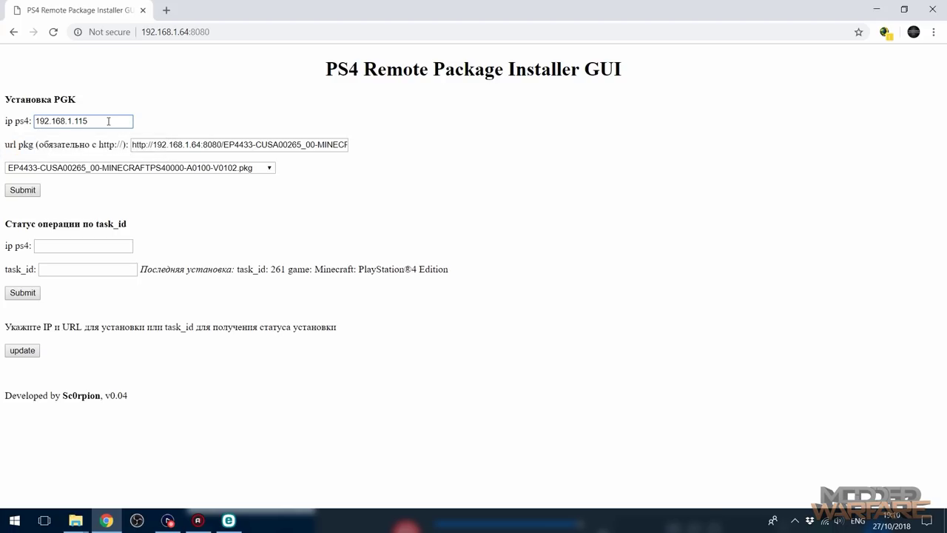
left_click(30, 194)
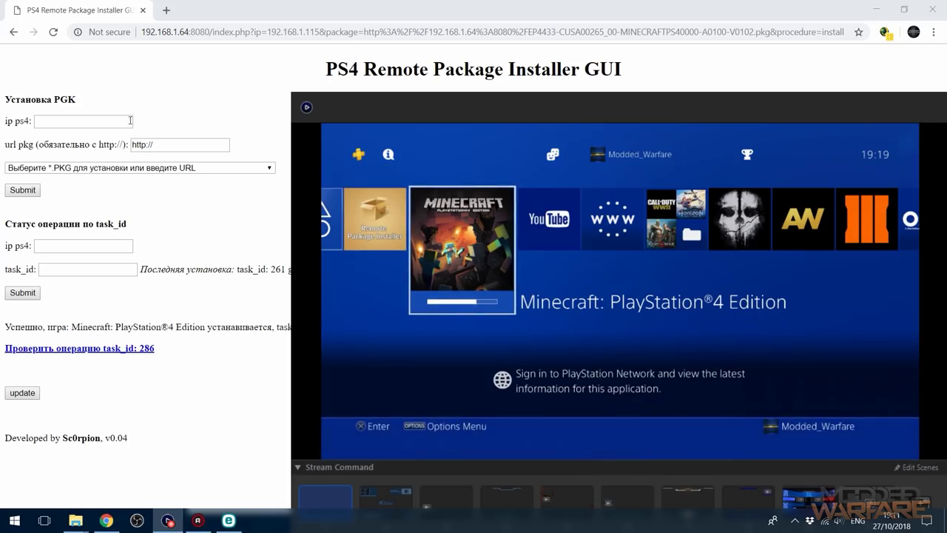
left_click(293, 70)
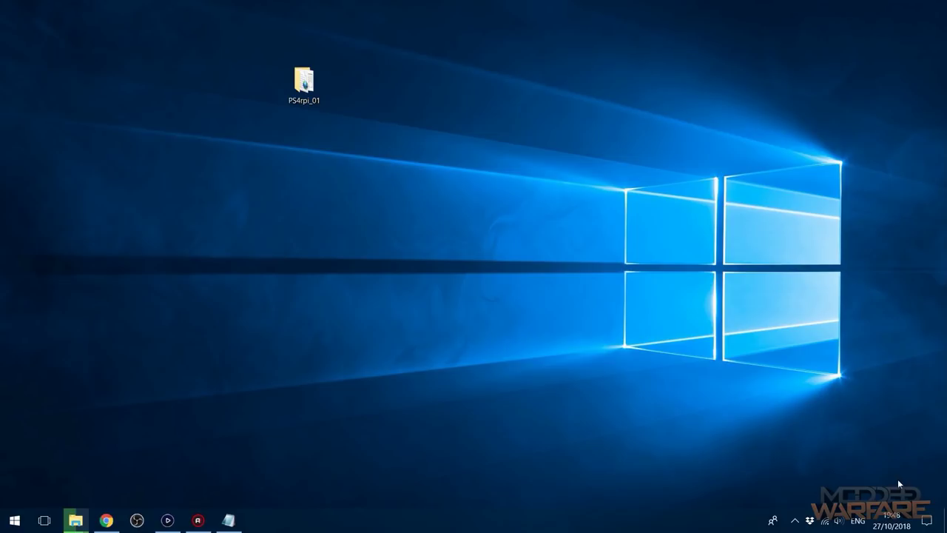
Reposition the PS4rpi_01 folder on the desktop, open it and start PS4RPI.exe.
left_click_drag(303, 82, 351, 144)
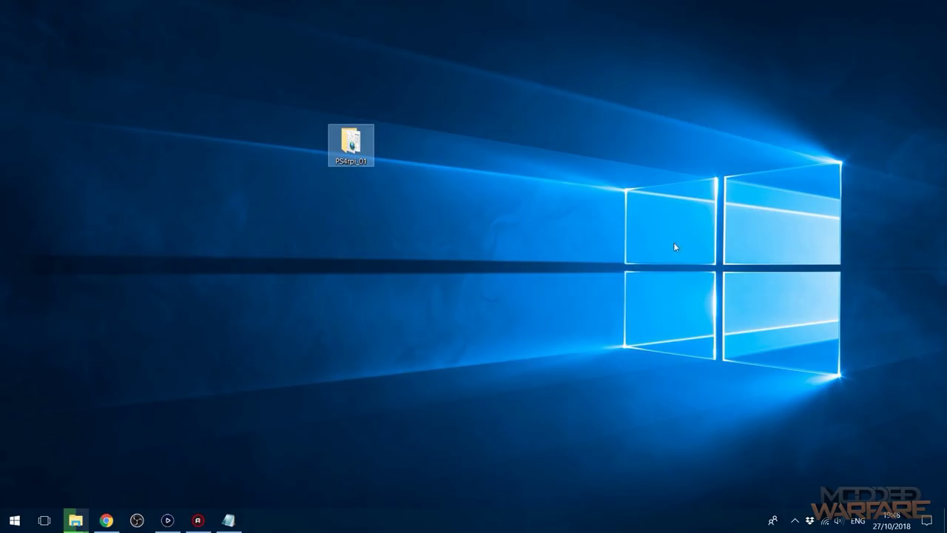
left_click(167, 520)
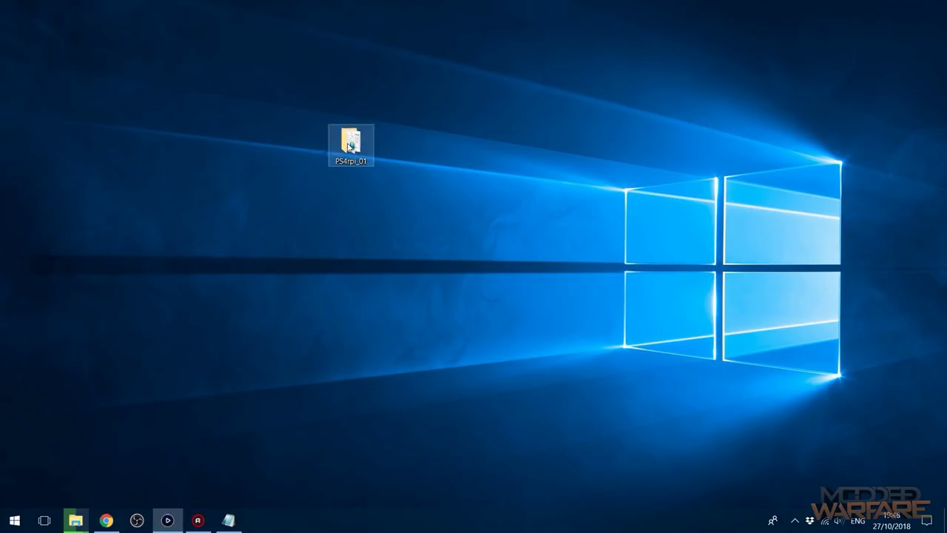
double_click(351, 145)
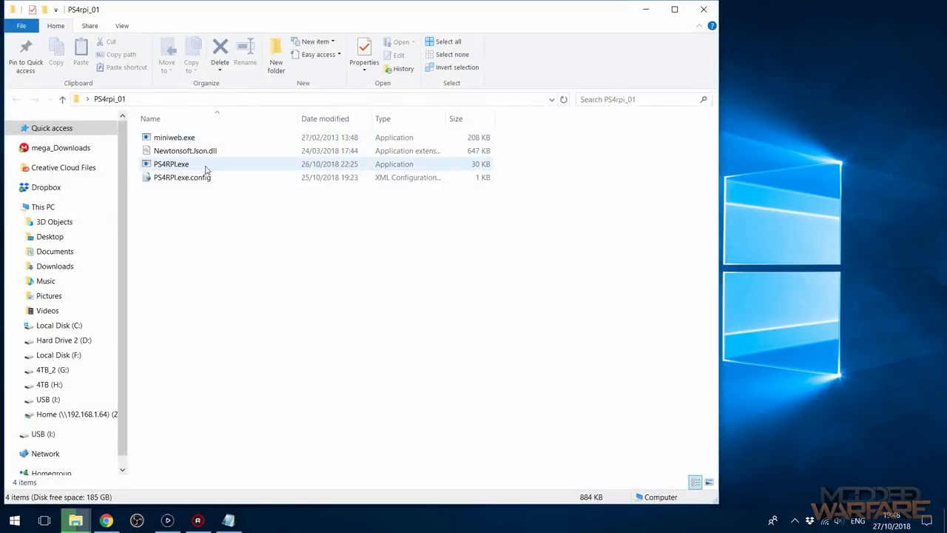
double_click(198, 166)
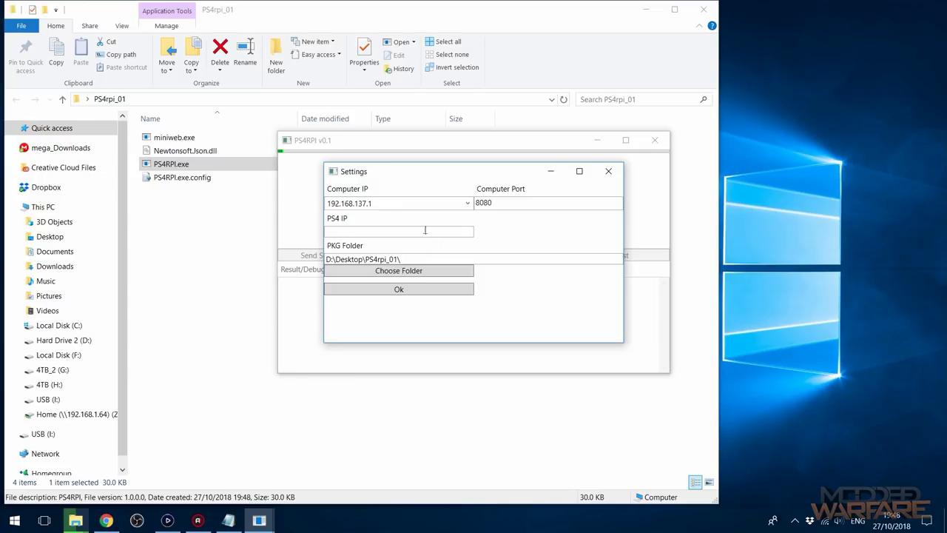
Set the Computer IP to 192.168.1.64 in the PS4RPI settings.
left_click_drag(438, 171, 461, 204)
left_click(437, 237)
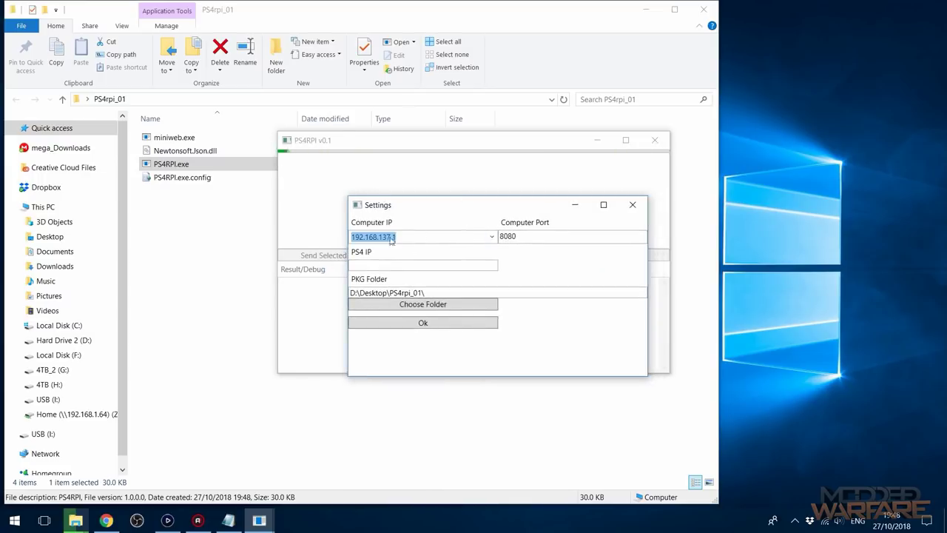
left_click(417, 237)
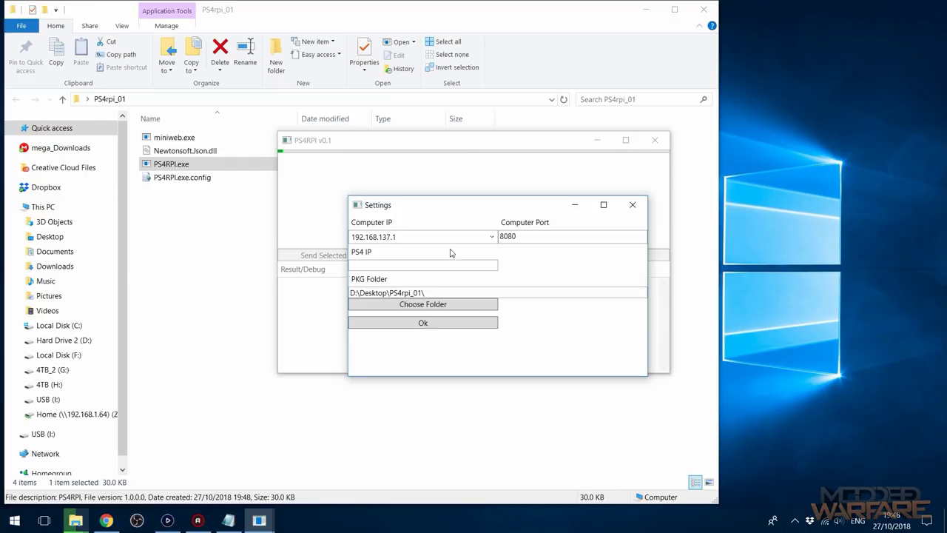
key("Left")
key("Left")
key("BackSpace")
key("BackSpace")
key("Right")
key("Right")
key("BackSpace")
type("64")
Enter 192.168.1.115 as the PS4 IP and place the cursor in the PKG folder path.
left_click(419, 264)
type("192.168")
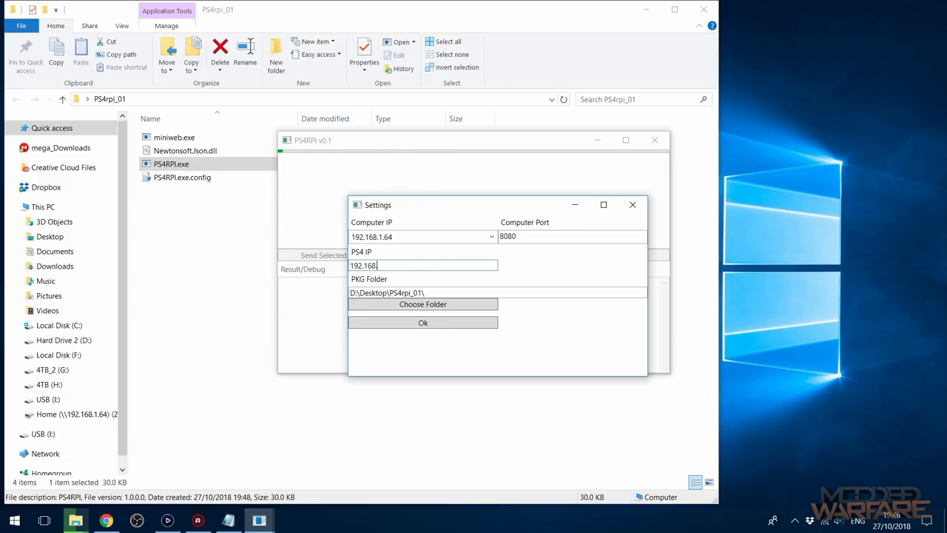
type(".1.115")
key("Tab")
left_click(441, 294)
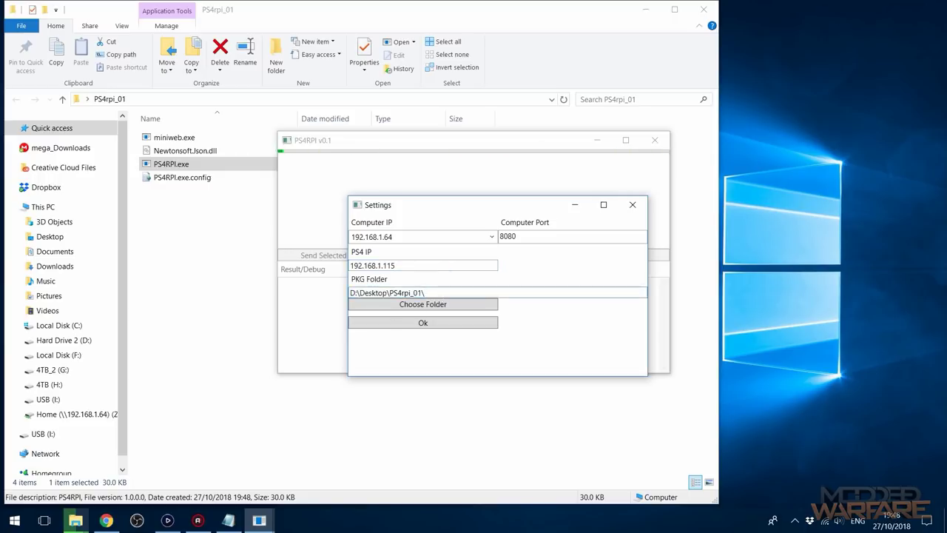
Clear the folder window away, create a desktop folder named pkgs and paste the Minecraft and YouTube PKG files into it.
left_click(643, 15)
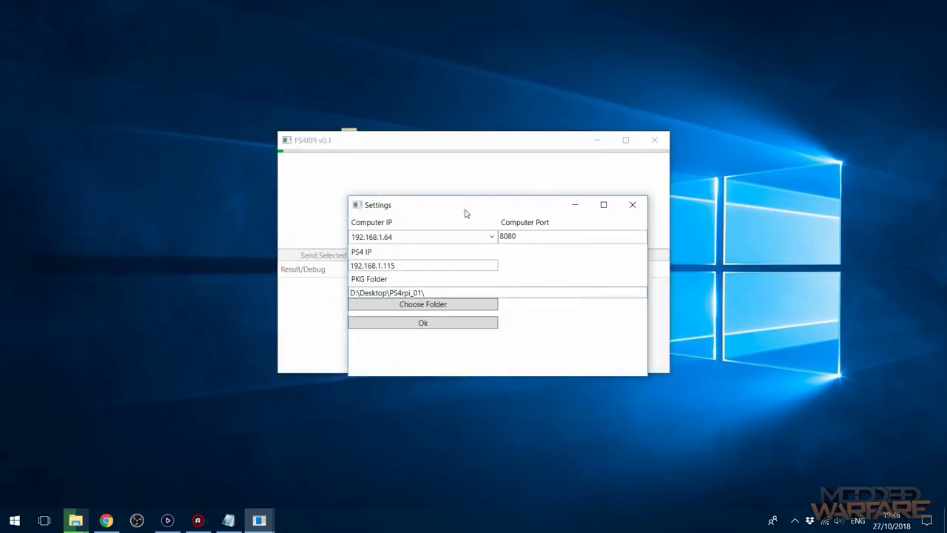
left_click_drag(486, 205, 416, 216)
right_click(188, 118)
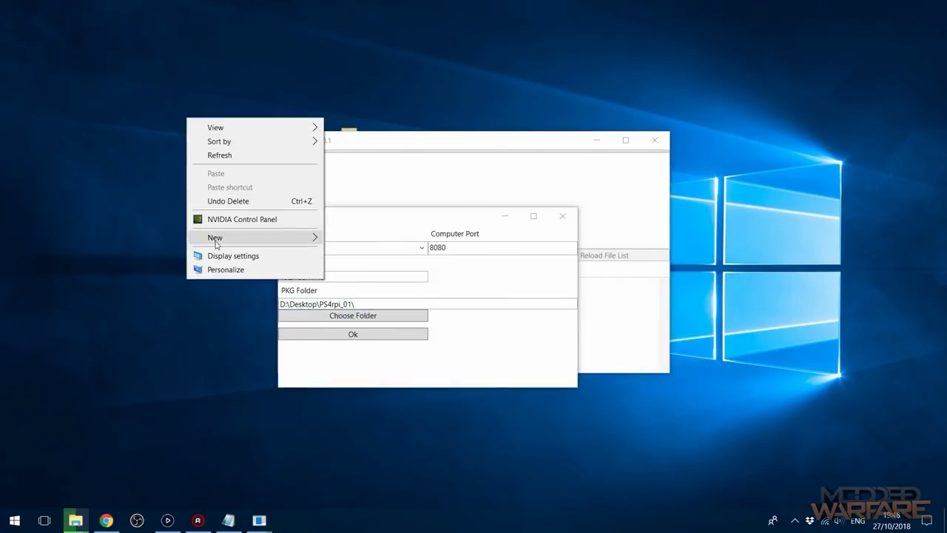
mouse_move(211, 235)
left_click(358, 240)
type("pkgs")
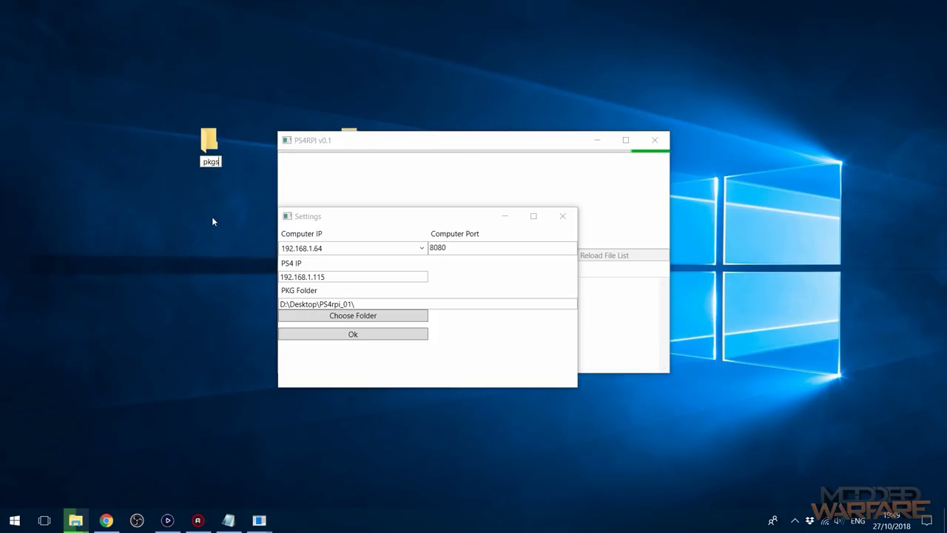
key("Return")
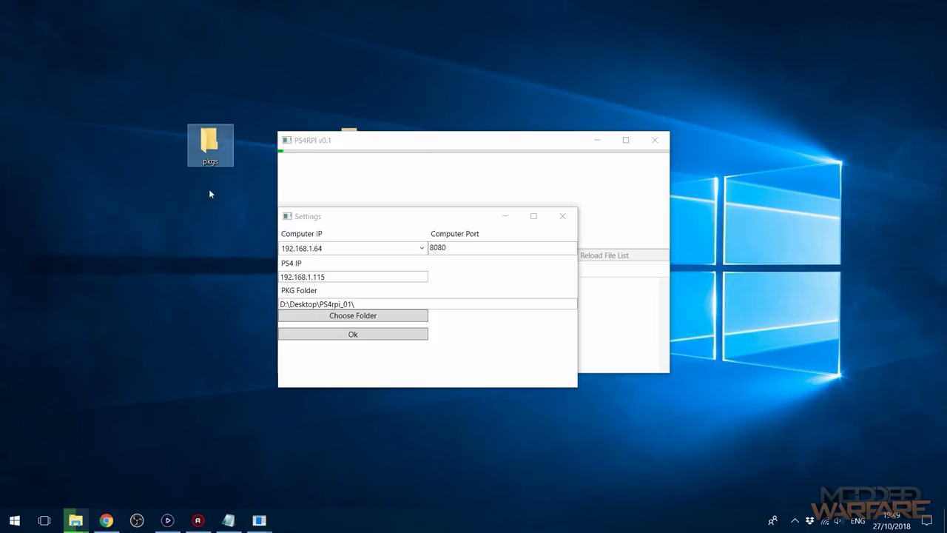
double_click(208, 141)
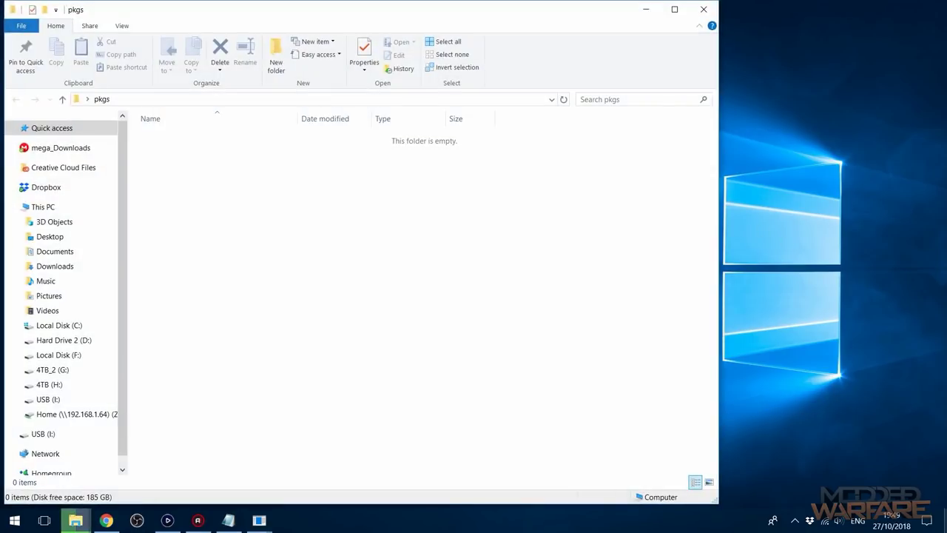
key("ctrl+v")
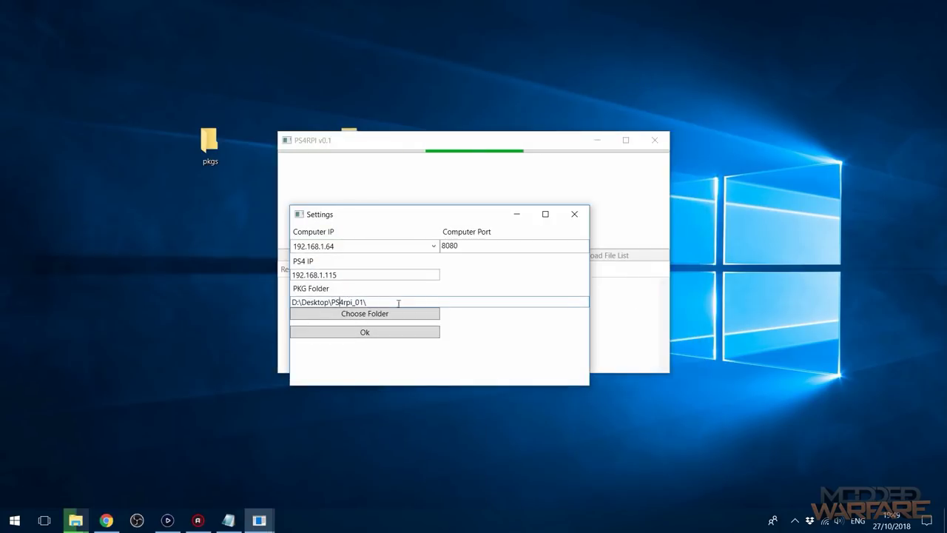
Set the PKG folder to D:\Desktop\pkgs, accept the settings and arrange the miniweb and PS4RPI windows on the desktop.
key("ctrl+a")
type("D:\\Desktop\\pkgs")
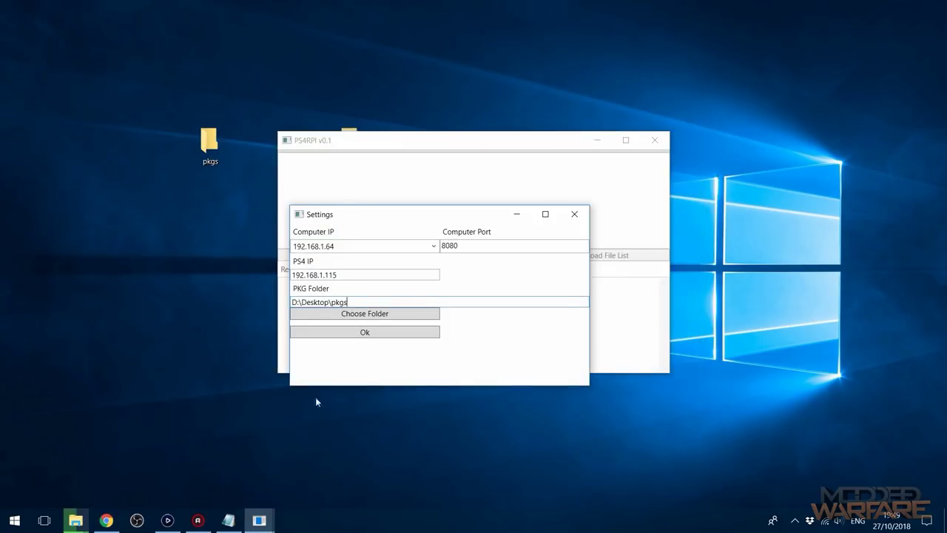
left_click(365, 336)
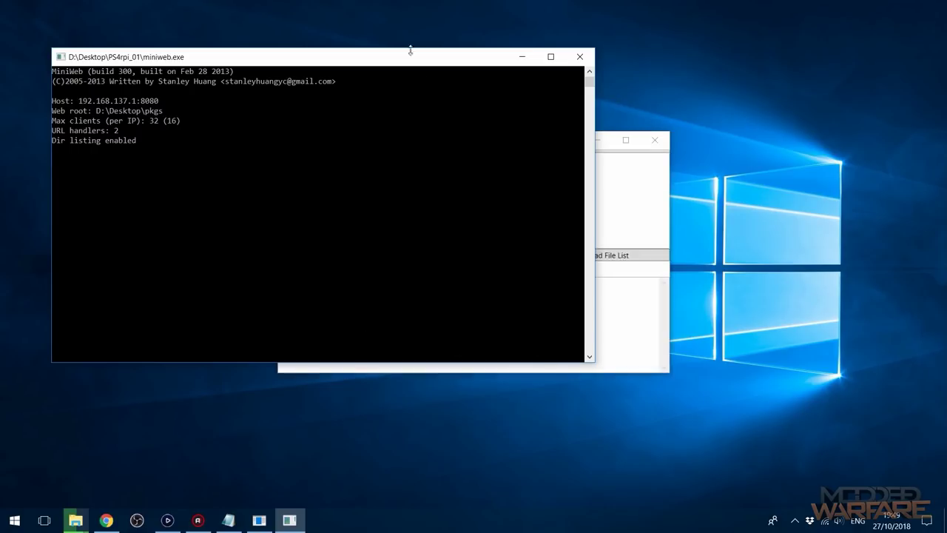
left_click_drag(403, 52, 473, 198)
left_click_drag(496, 144, 476, 174)
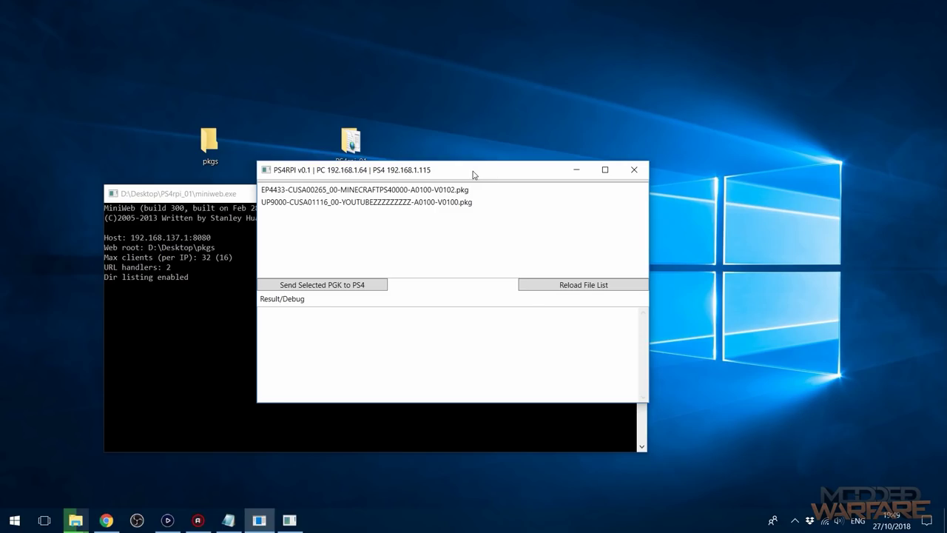
left_click_drag(474, 174, 474, 198)
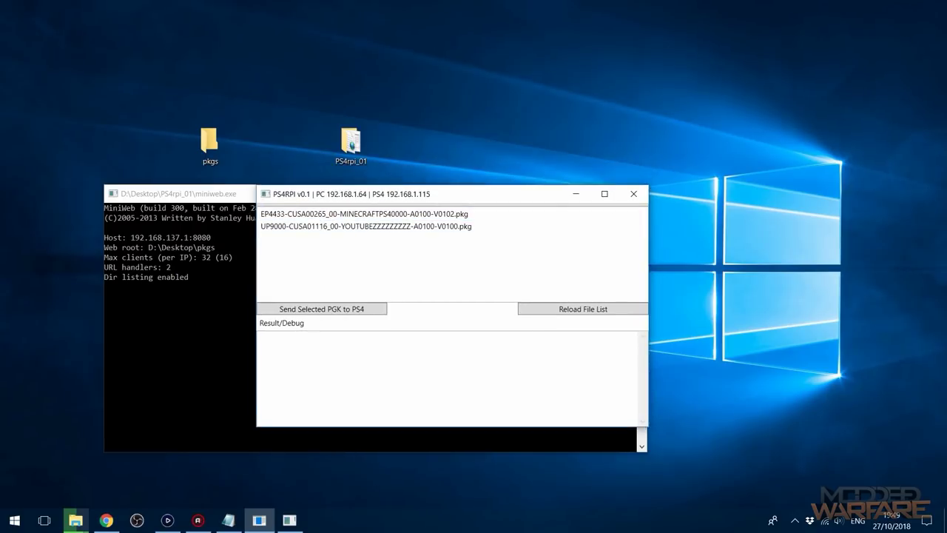
Place the PS4 capture preview behind PS4RPI and send EP4433-CUSA00265_00-MINECRAFTPS40000-A0100-V0102.pkg to the PS4.
key("alt+Tab")
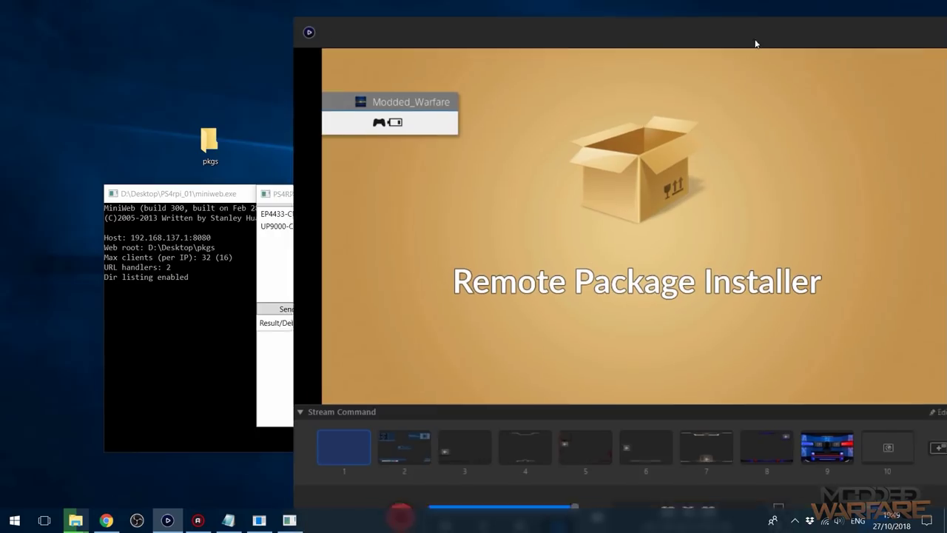
left_click_drag(755, 38, 687, 57)
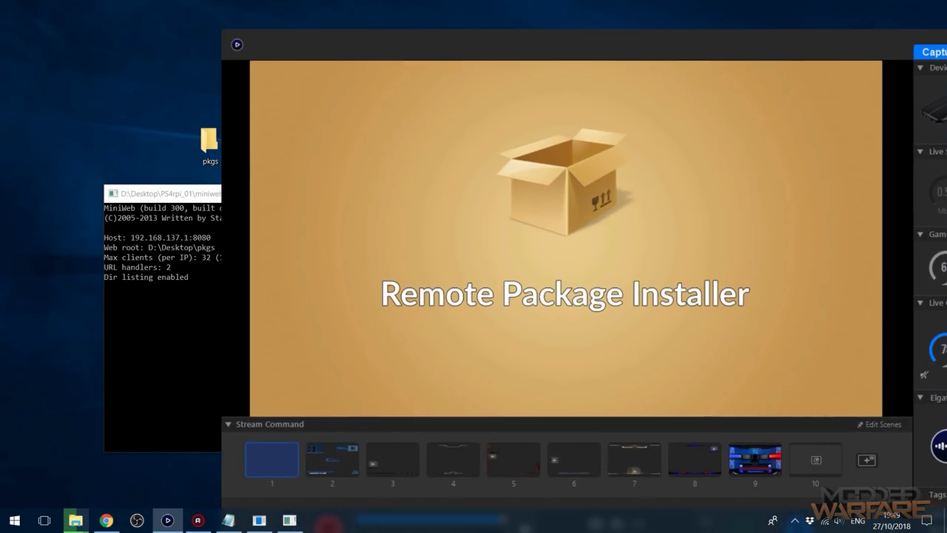
key("alt+Tab")
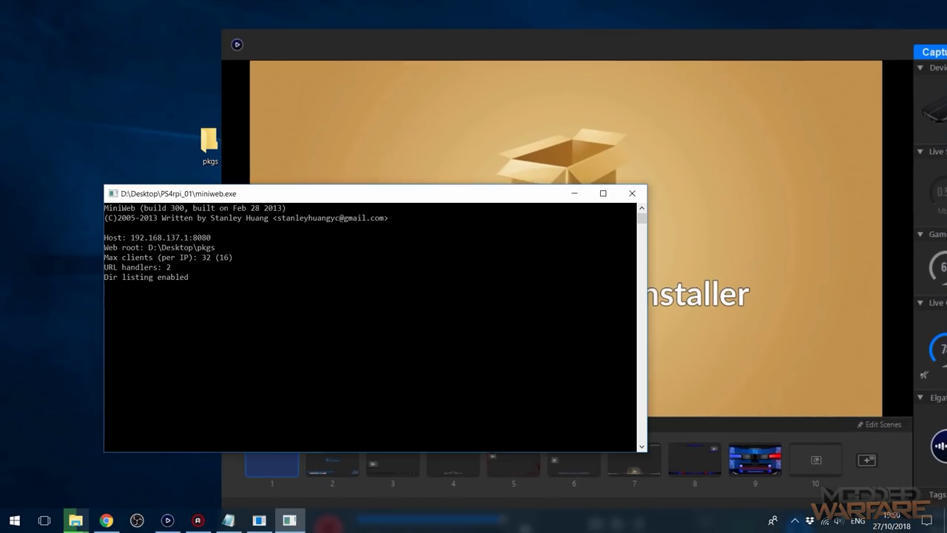
key("alt+Tab")
left_click_drag(479, 199, 402, 201)
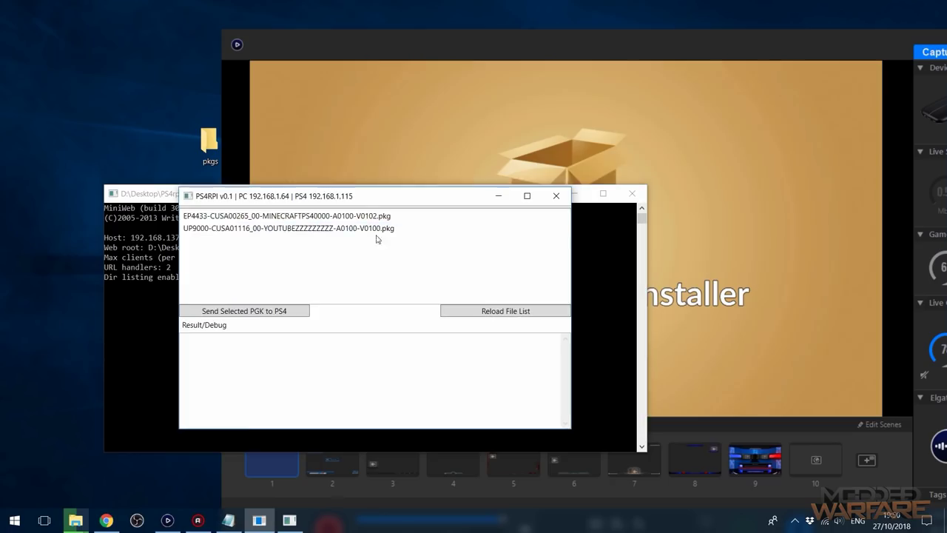
left_click(312, 216)
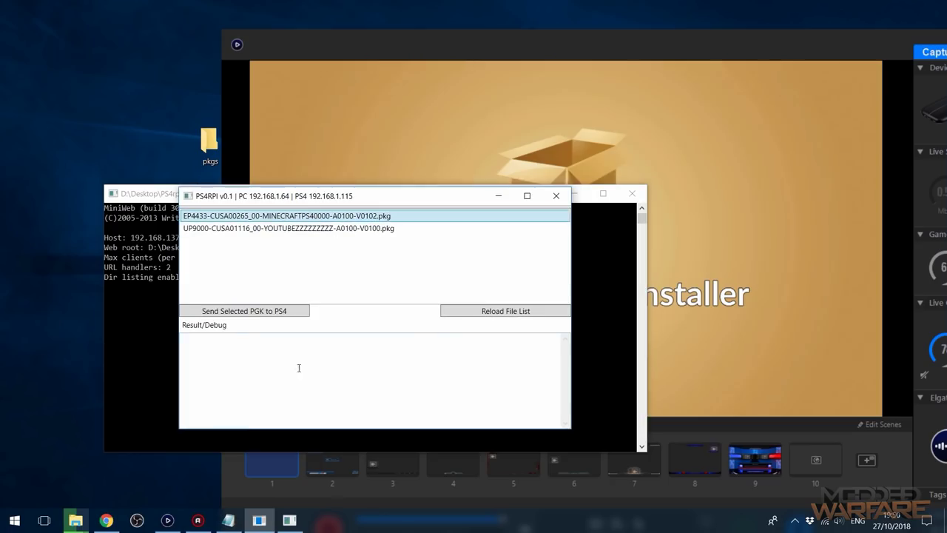
left_click(244, 313)
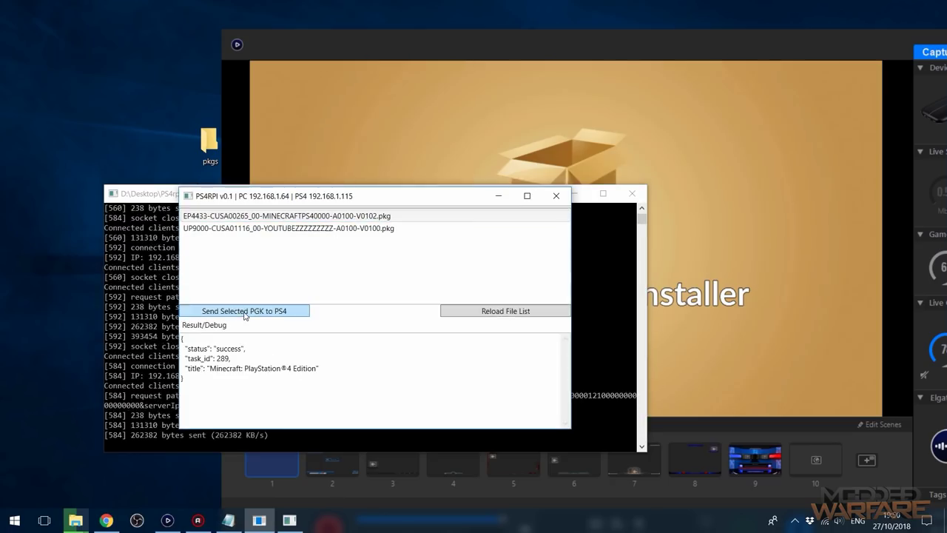
Check the PS4 capture preview, return to PS4RPI, move it aside and select UP9000-CUSA01116_00-YOUTUBEZZZZZZZZZ-A0100-V0100.pkg.
left_click_drag(517, 41, 494, 34)
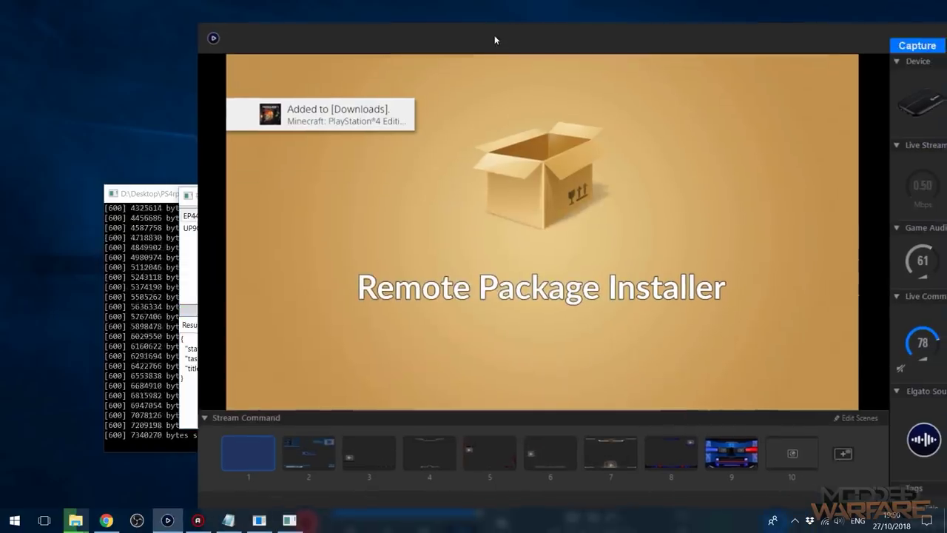
left_click(187, 240)
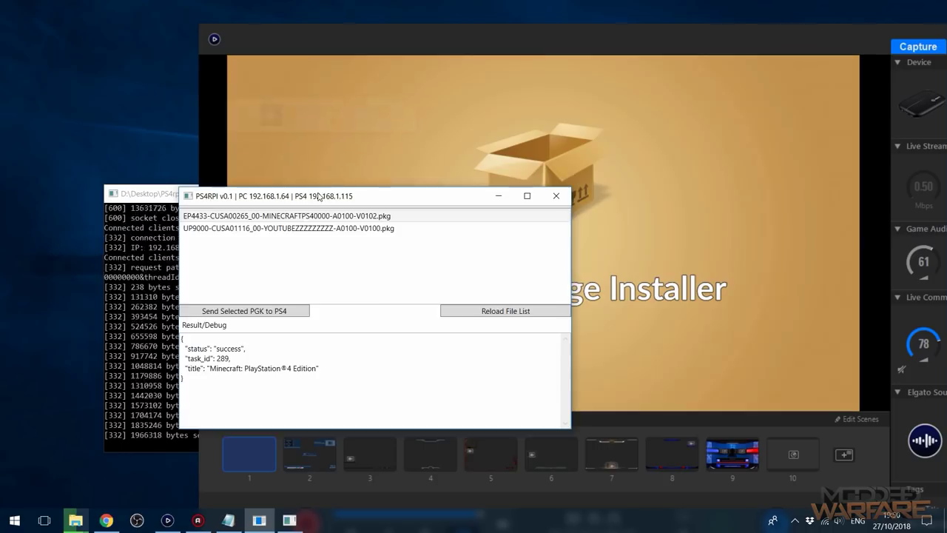
left_click_drag(320, 196, 243, 191)
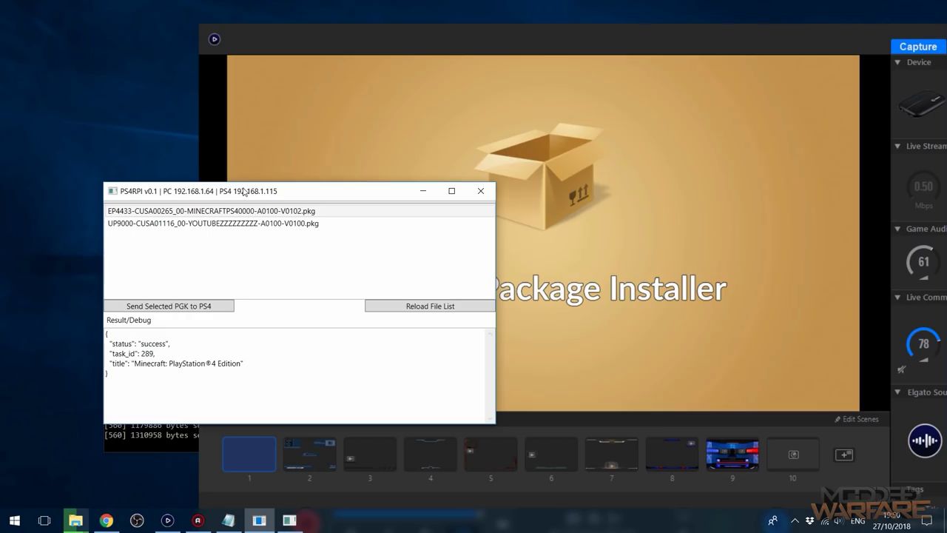
left_click_drag(253, 191, 227, 192)
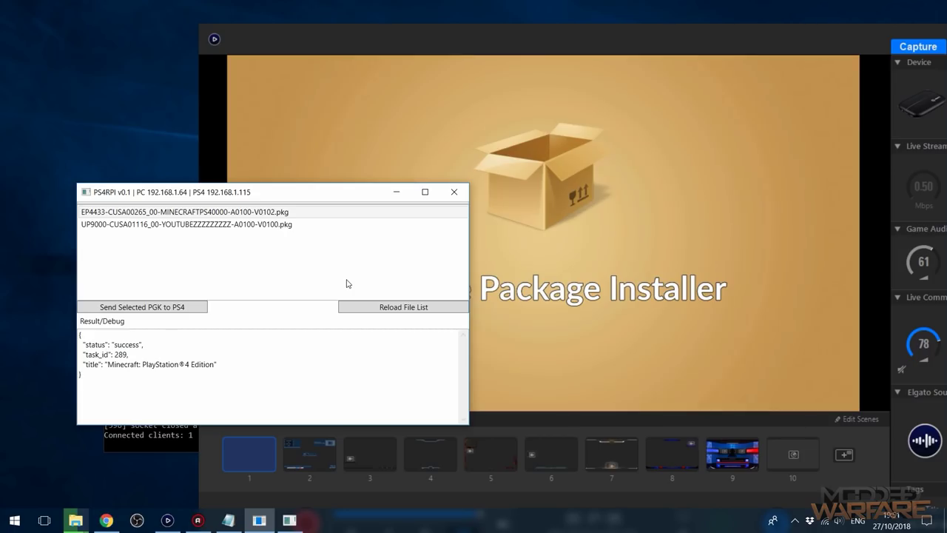
left_click(297, 212)
left_click(301, 225)
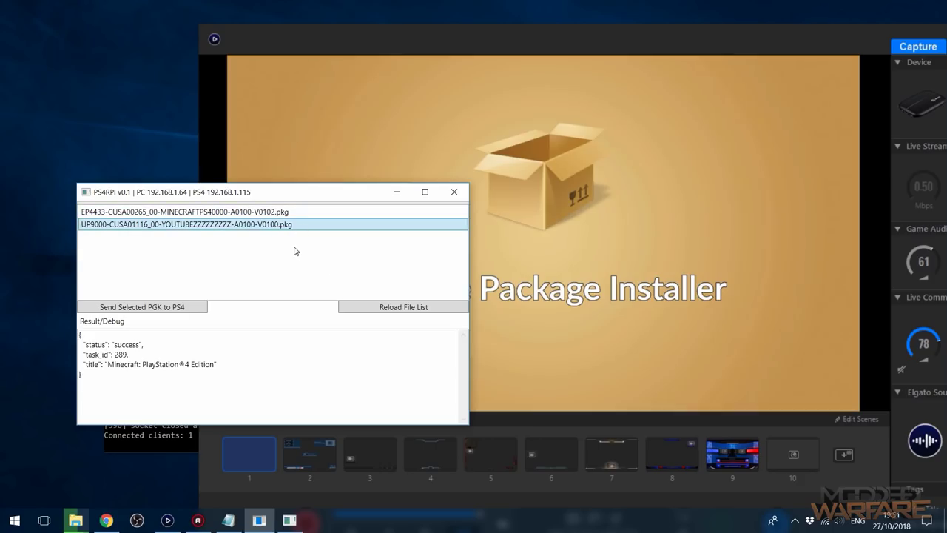